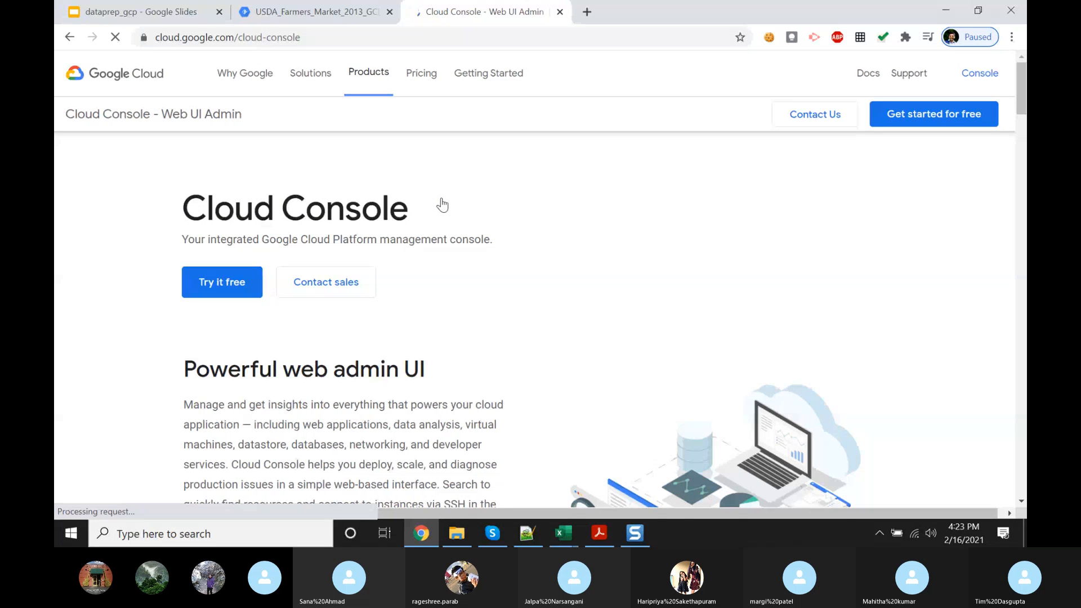
# Step: Return to the Google results, search for "cloud console google" and open the Google Cloud Console result
pyautogui.click(68, 37)
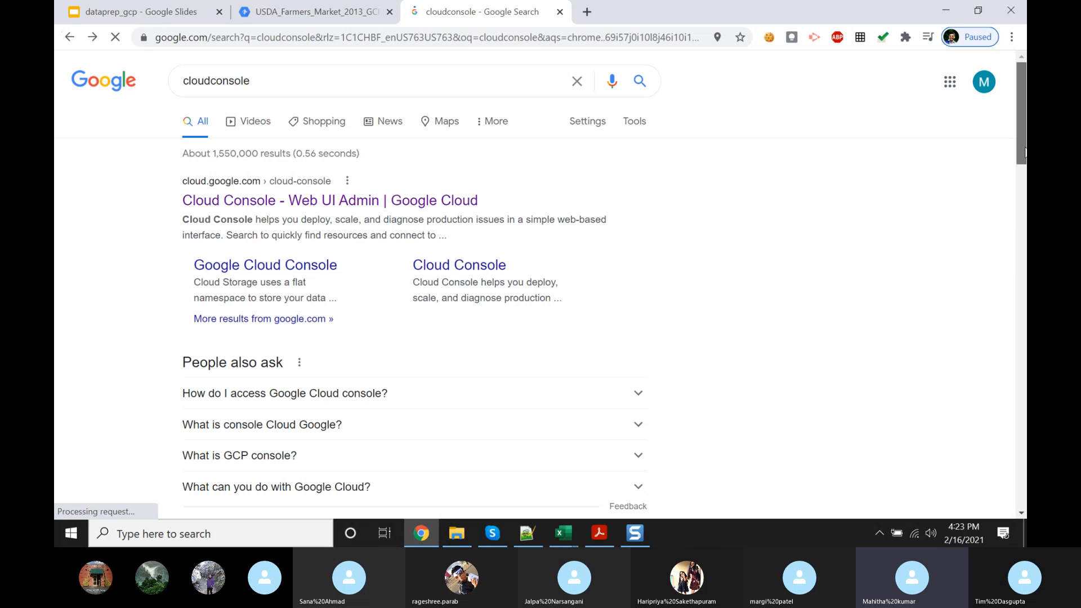
pyautogui.moveTo(1025, 152); pyautogui.dragTo(1025, 211)
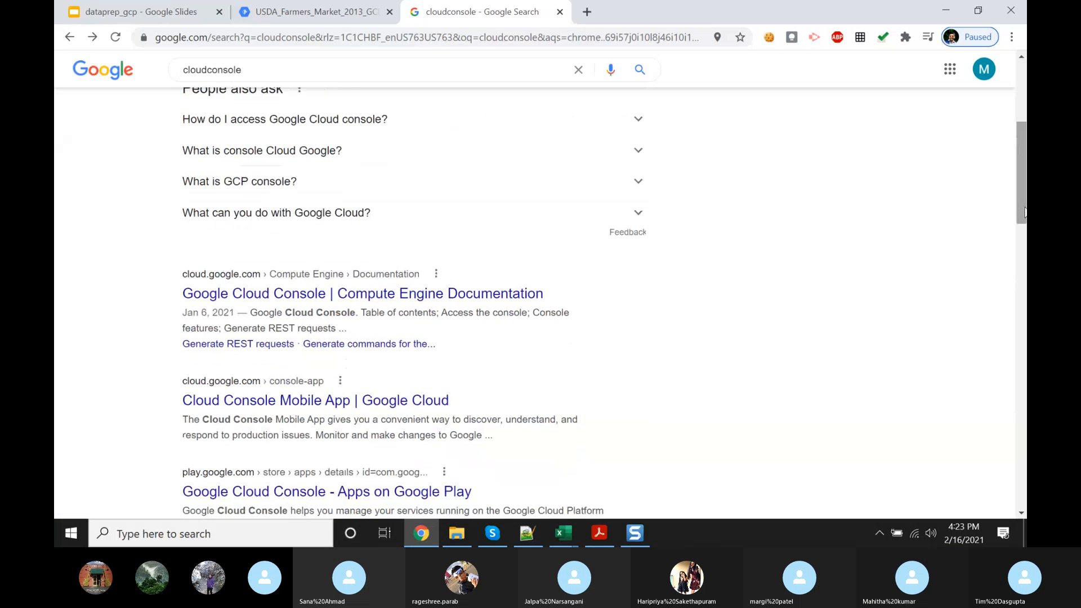
pyautogui.scroll(5, 547, 146)
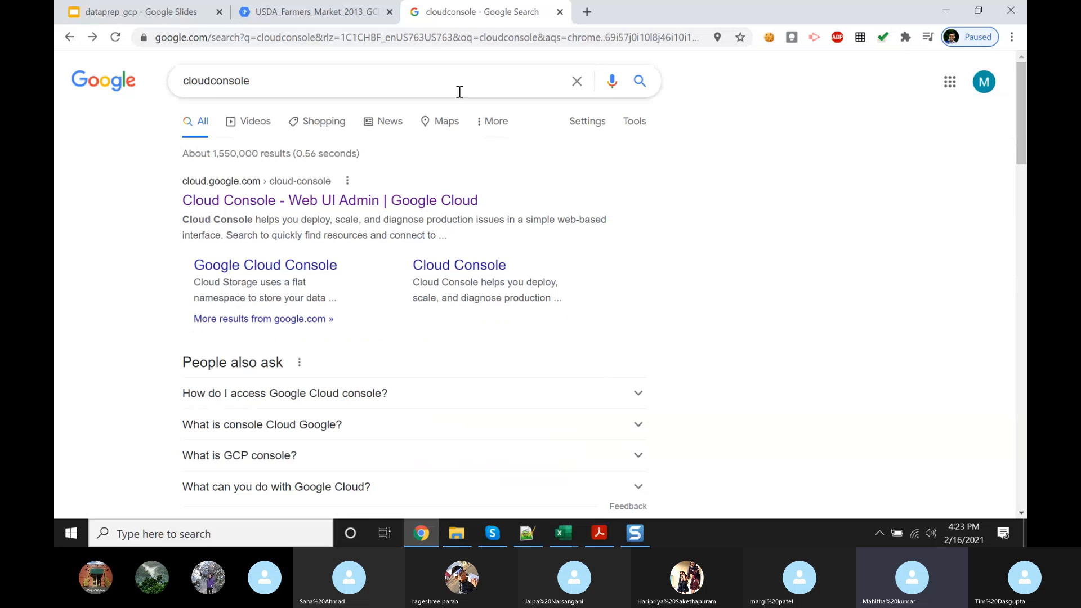
pyautogui.click(459, 89)
pyautogui.press('BackSpace')
pyautogui.press('BackSpace')
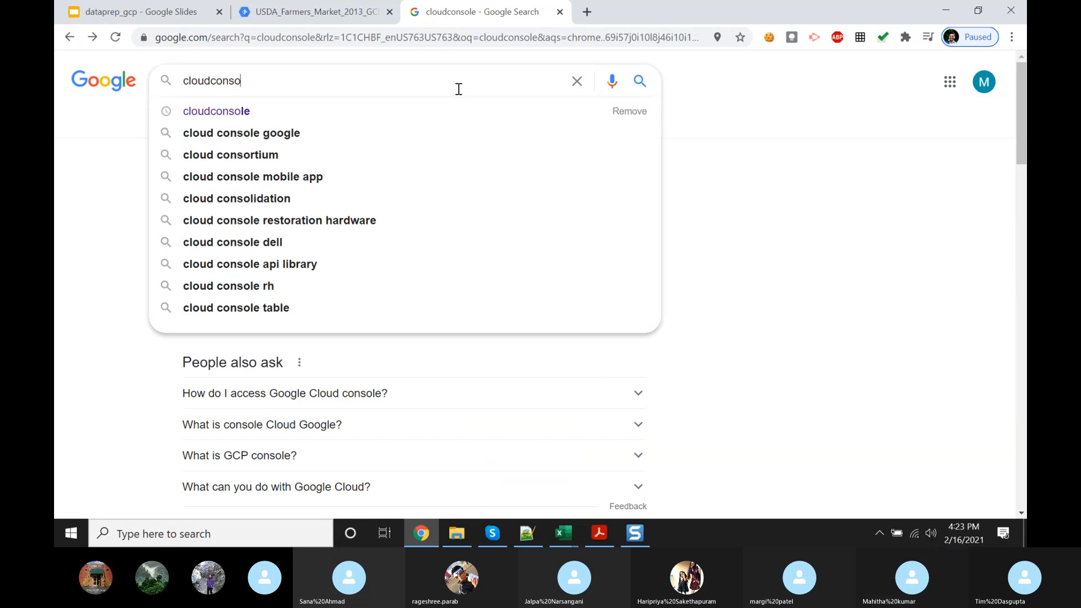
pyautogui.press('BackSpace')
pyautogui.press('BackSpace')
pyautogui.press('BackSpace')
pyautogui.press('BackSpace')
pyautogui.press('BackSpace')
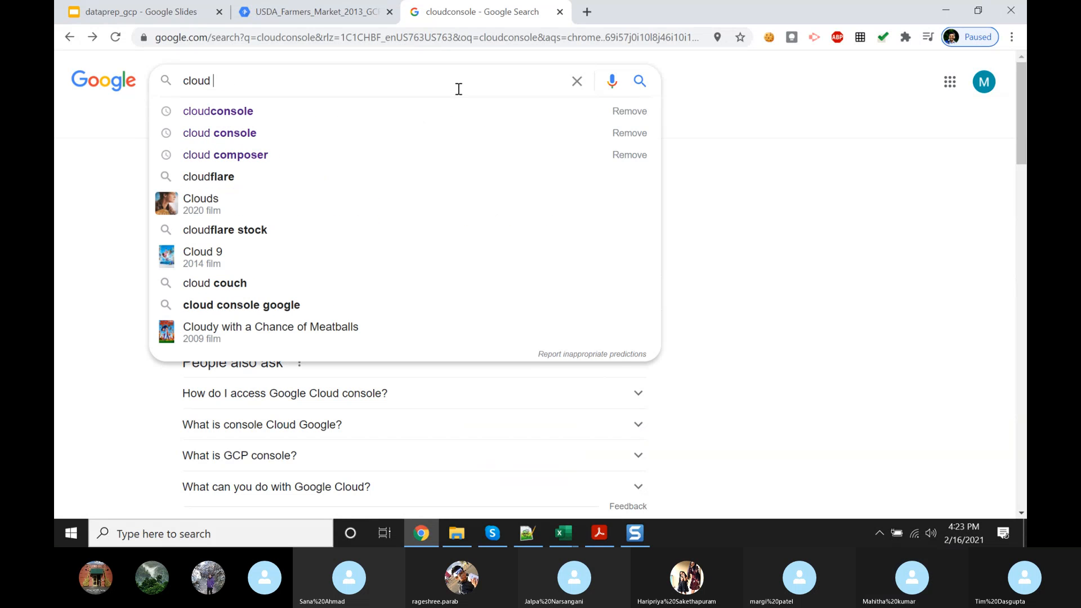
pyautogui.write('g')
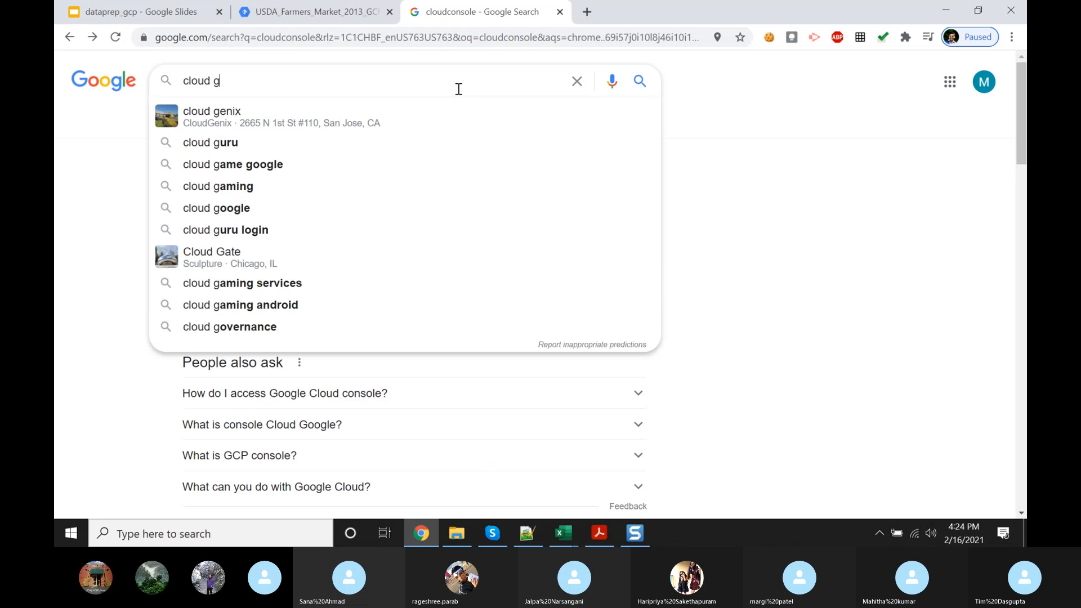
pyautogui.press('BackSpace')
pyautogui.write('cons')
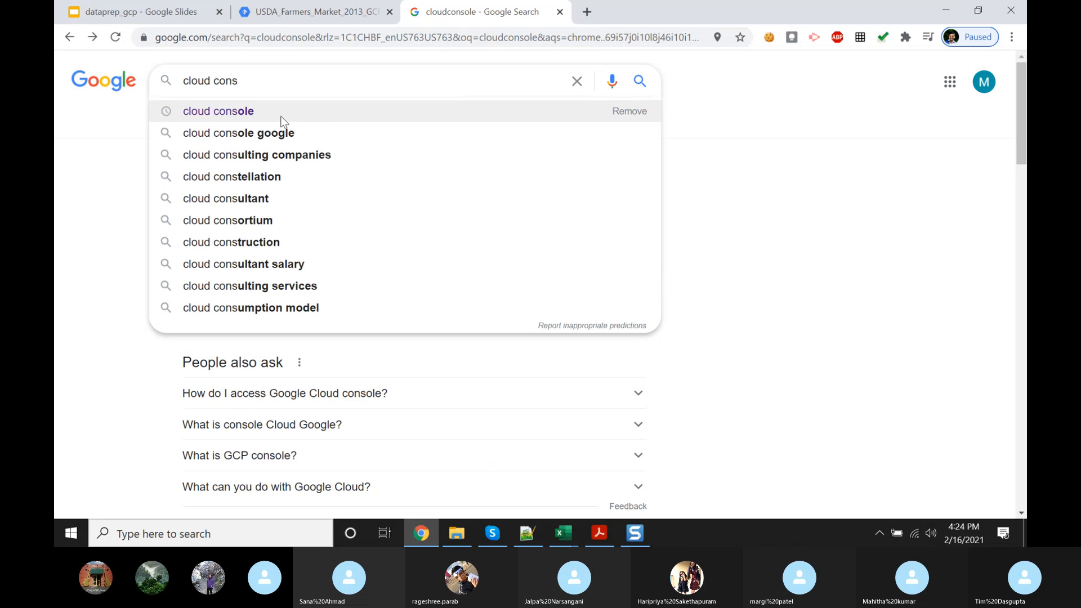
pyautogui.click(286, 132)
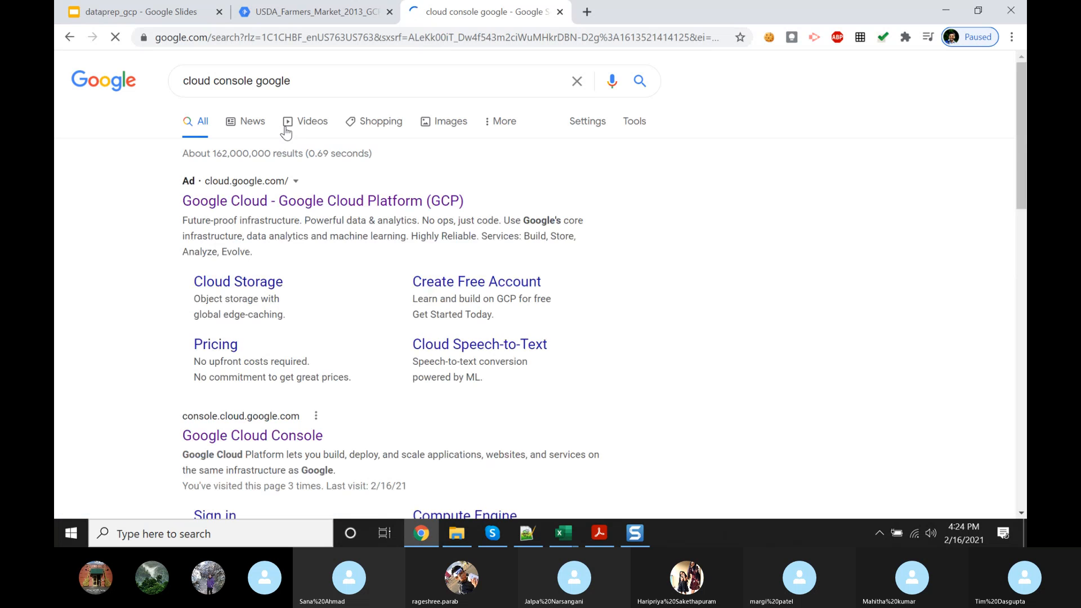
pyautogui.click(260, 437)
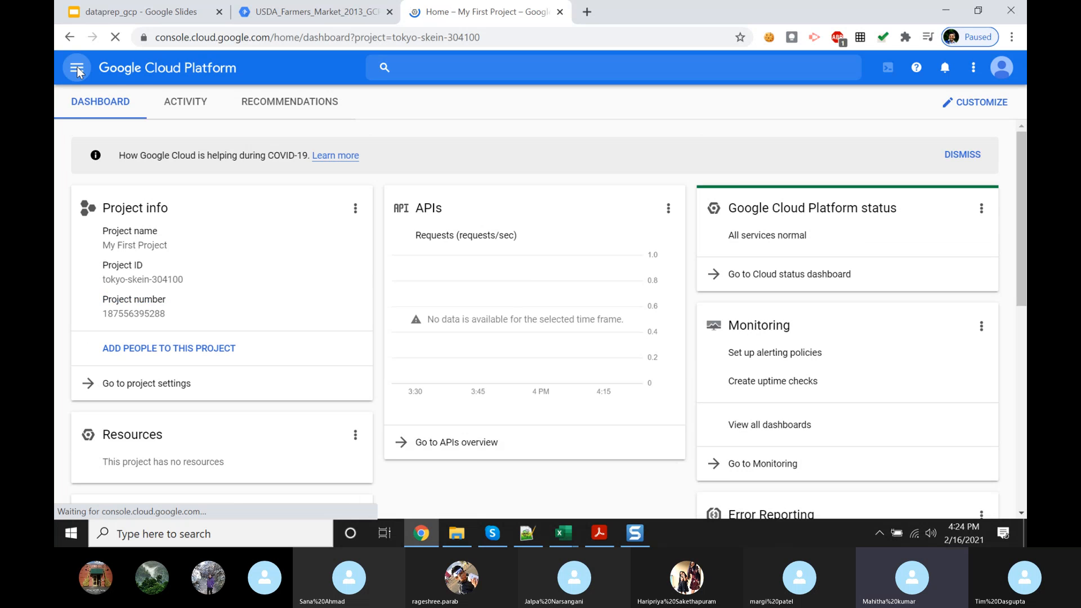
# Step: Open Dataprep from the list of Google Cloud Platform products for My First Project
pyautogui.click(77, 68)
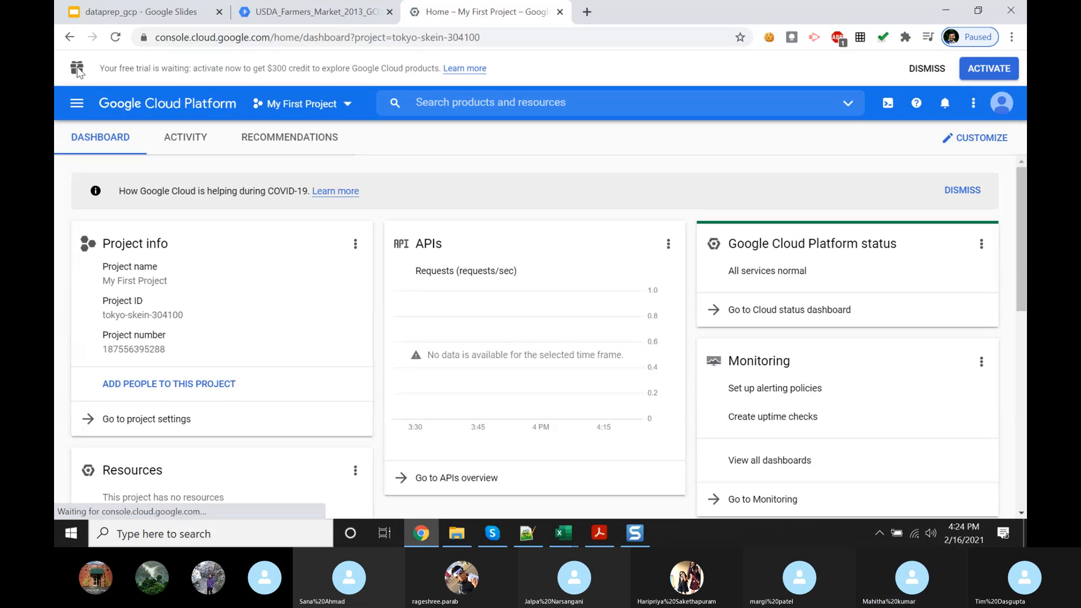
pyautogui.click(79, 103)
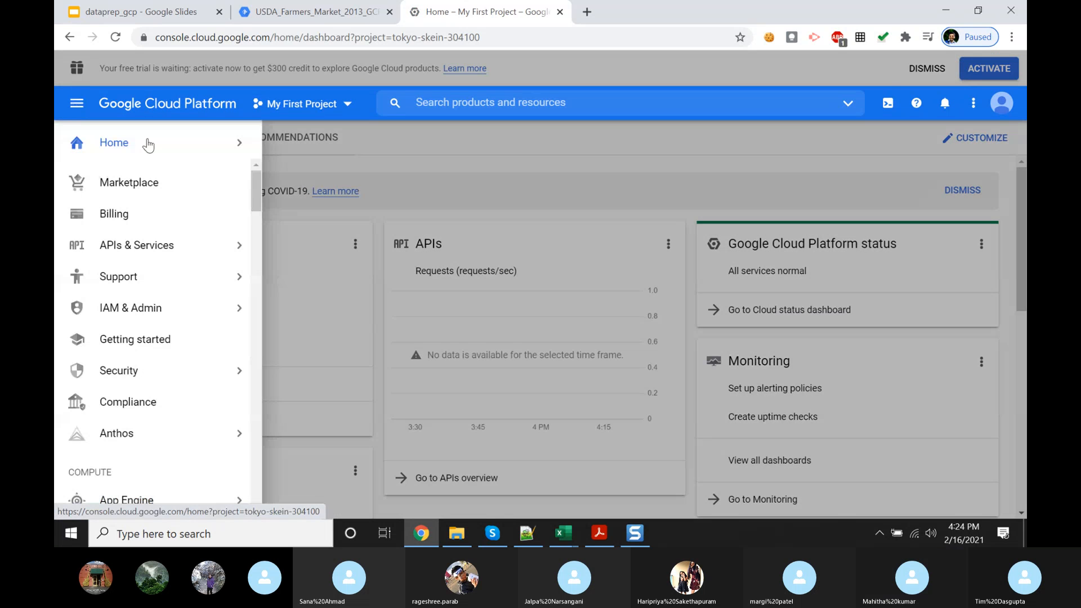
pyautogui.moveTo(145, 144)
pyautogui.moveTo(253, 197); pyautogui.dragTo(269, 415)
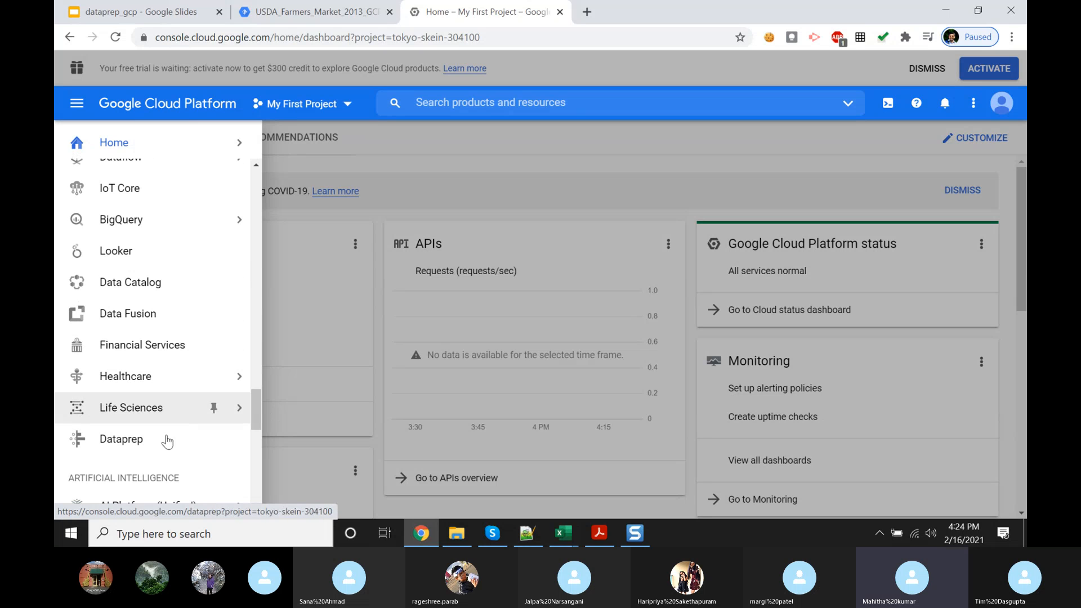
pyautogui.click(131, 441)
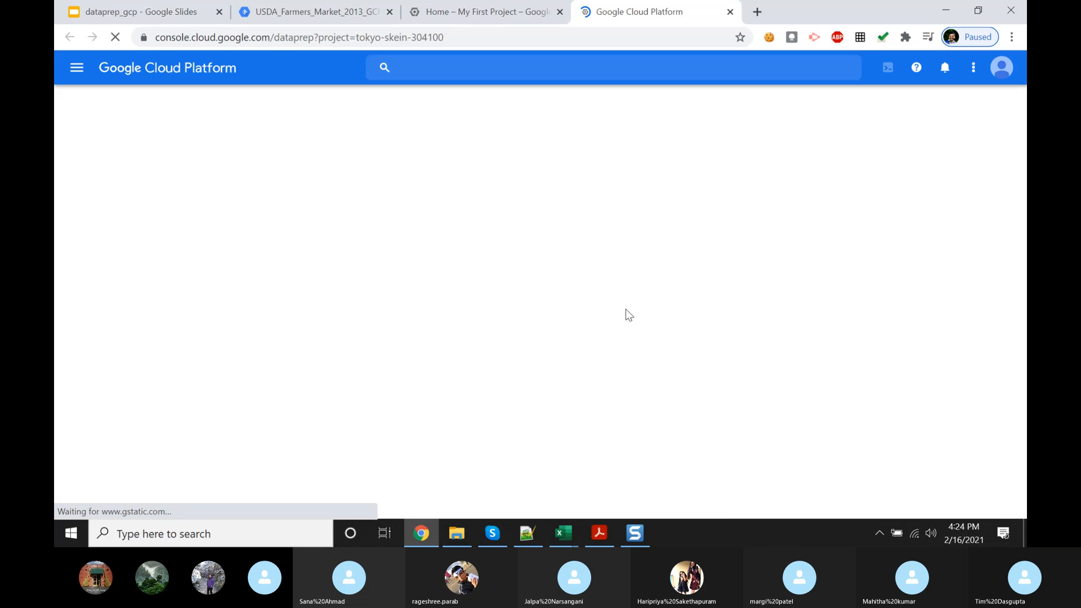
# Step: Switch to the first alternative Google account, closing the old Dataprep page, and select the demo-prj project
pyautogui.click(1004, 70)
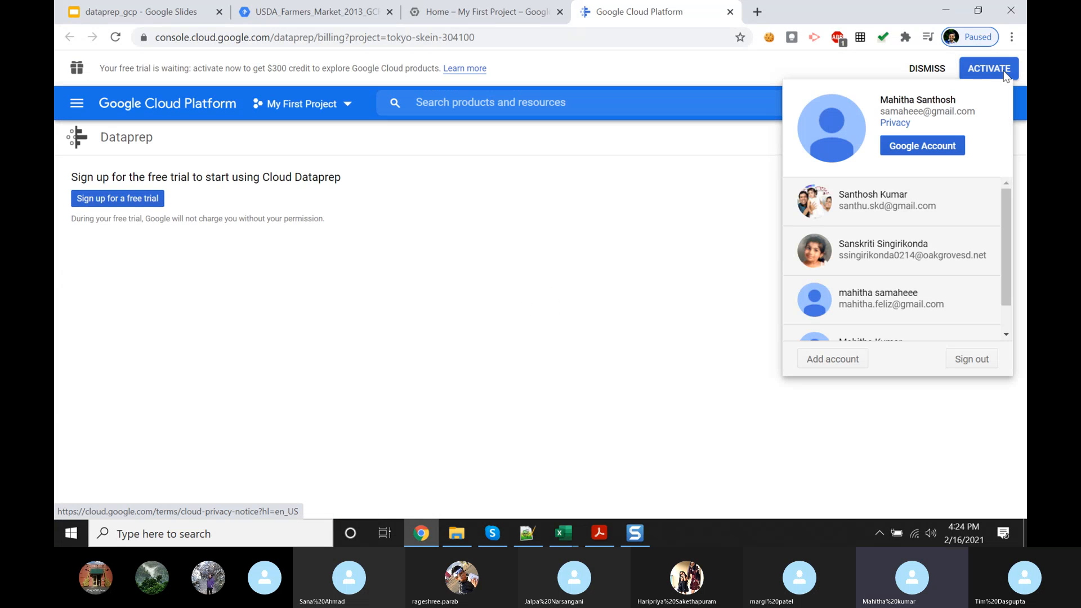
pyautogui.click(883, 215)
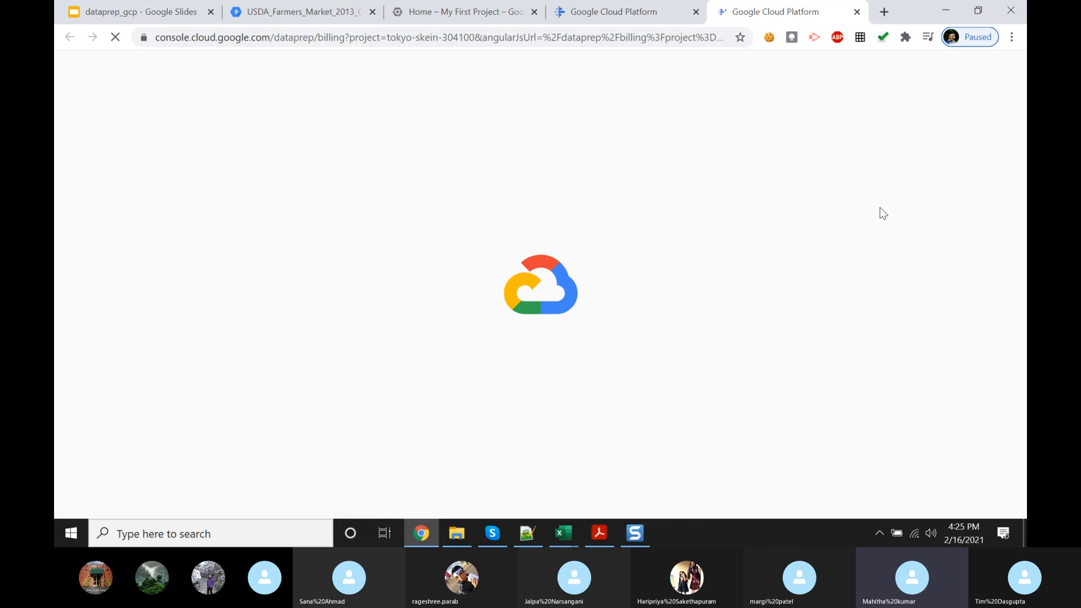
pyautogui.click(696, 11)
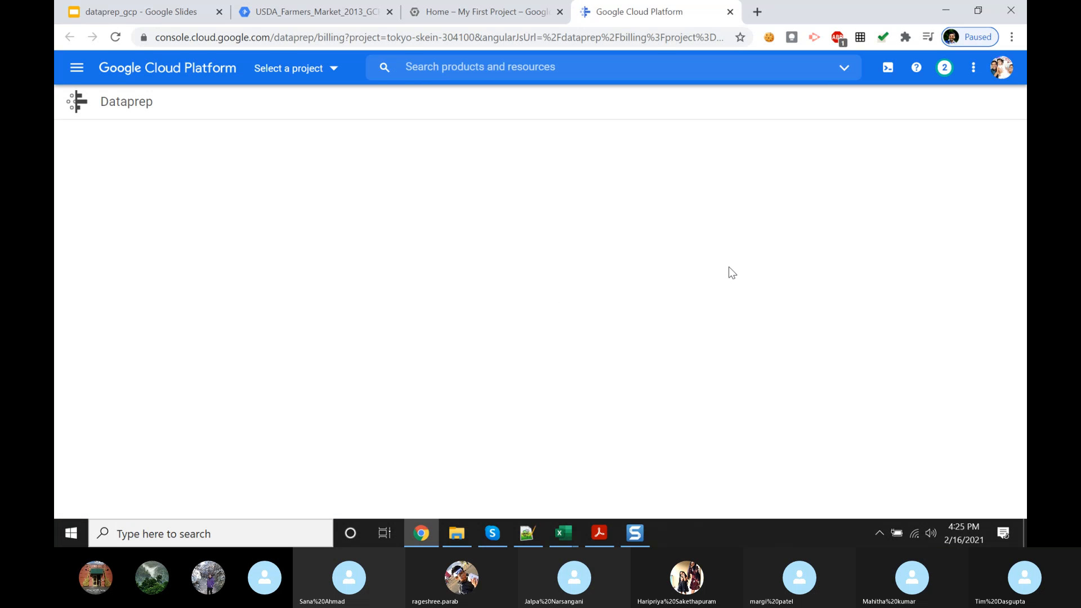
pyautogui.click(334, 70)
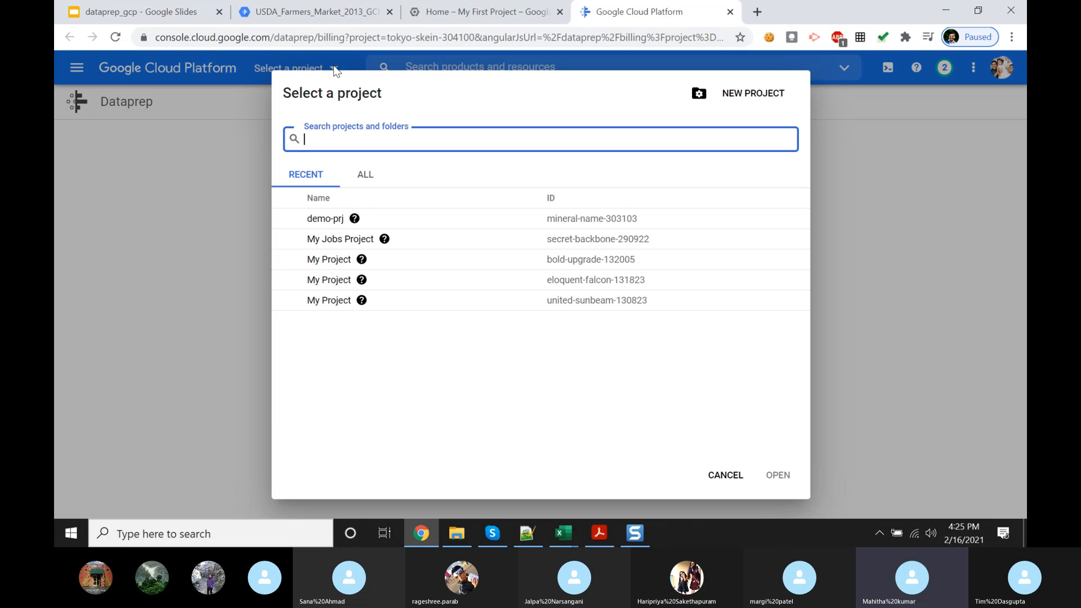
pyautogui.click(326, 222)
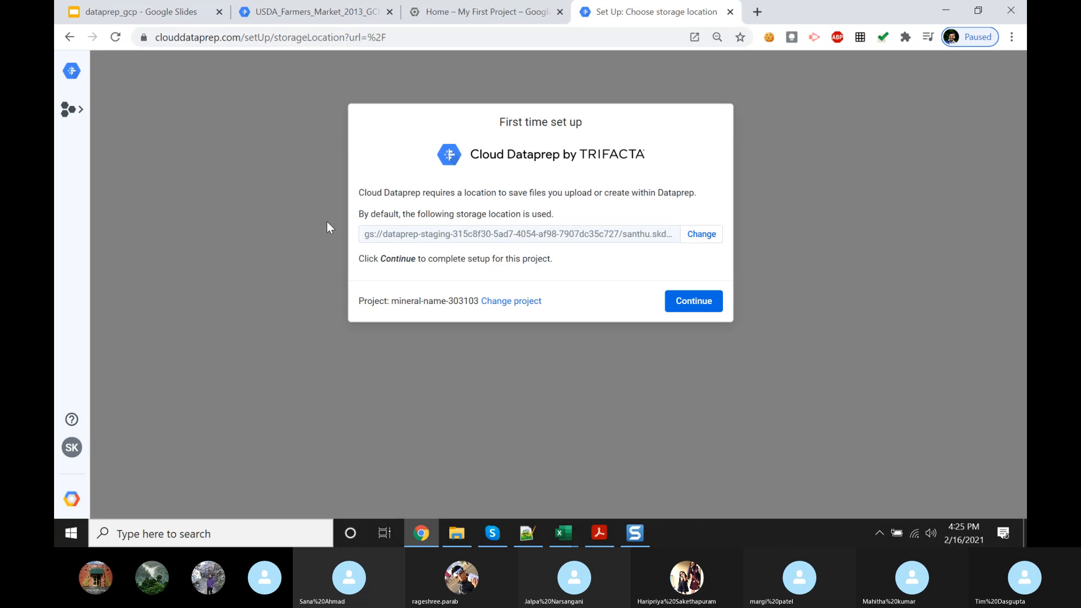
# Step: Change the Cloud Dataprep storage location to the demo-bucketssk folder and complete the first-time setup
pyautogui.click(703, 234)
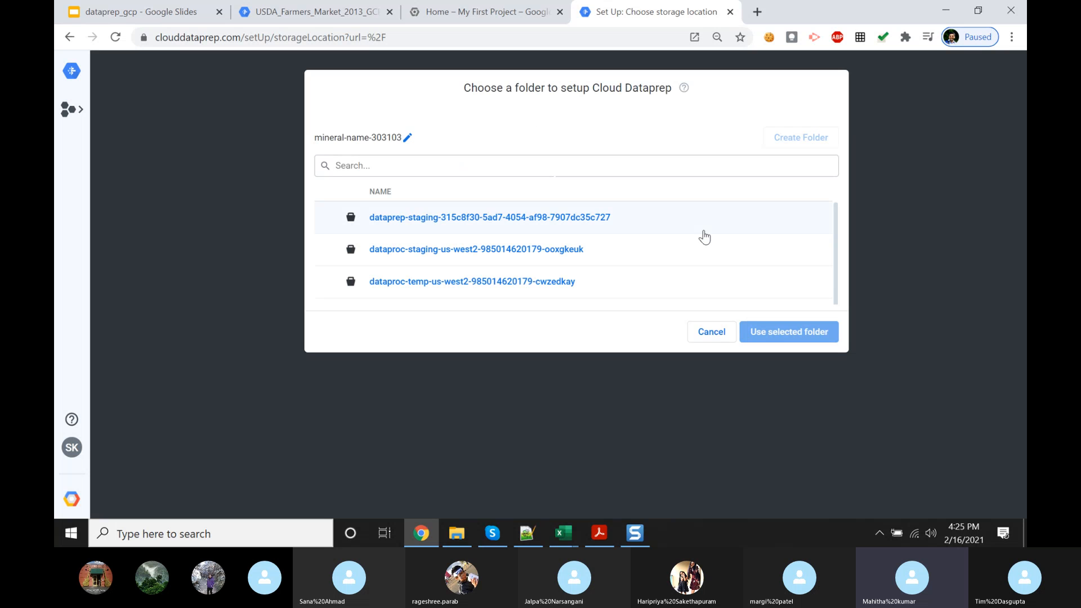
pyautogui.scroll(-1, 835, 221)
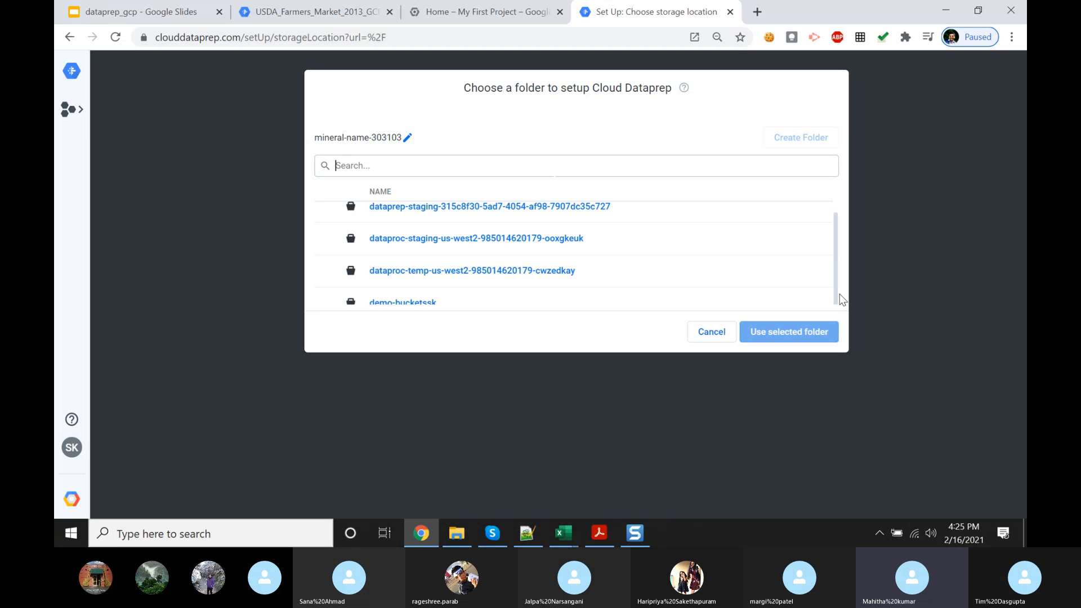
pyautogui.click(448, 303)
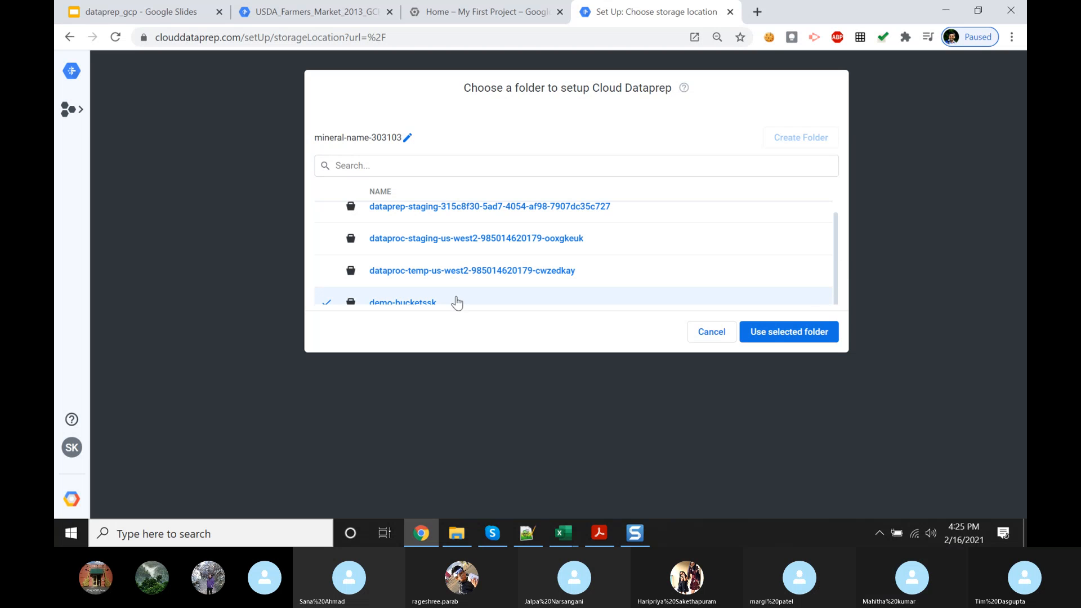
pyautogui.click(794, 332)
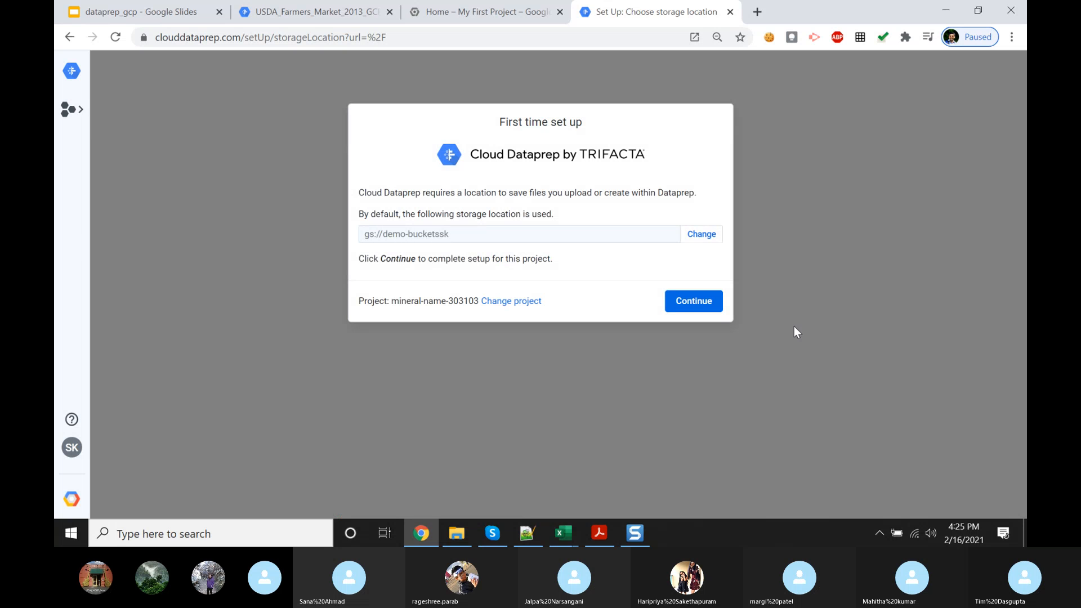
pyautogui.click(701, 297)
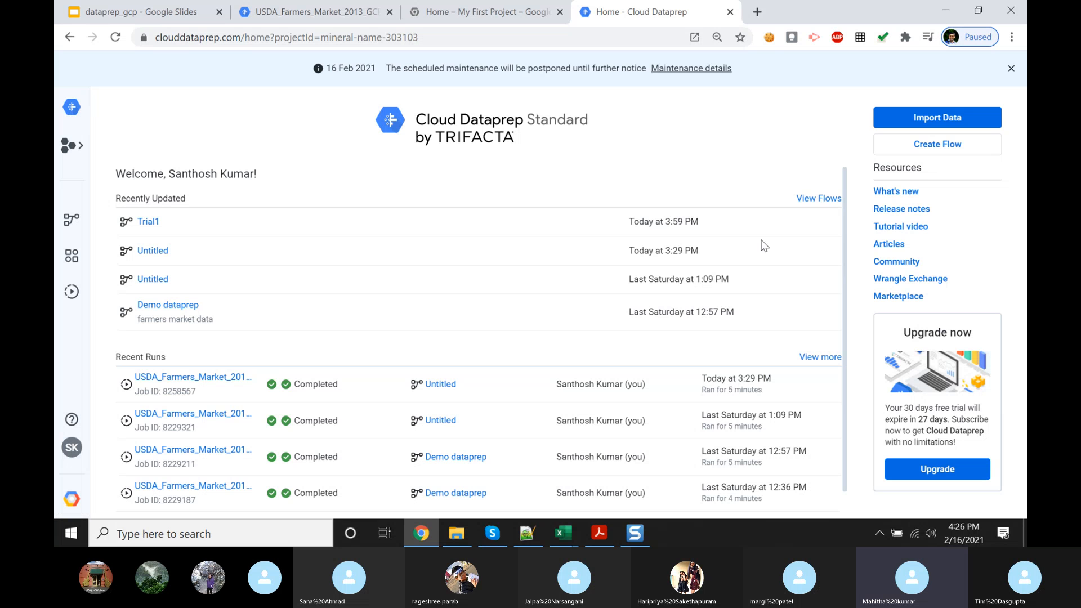
# Step: Import the USDA_Farmers_Market_2013_GCP file as a new dataset and continue to its data grid
pyautogui.click(927, 120)
pyautogui.click(939, 119)
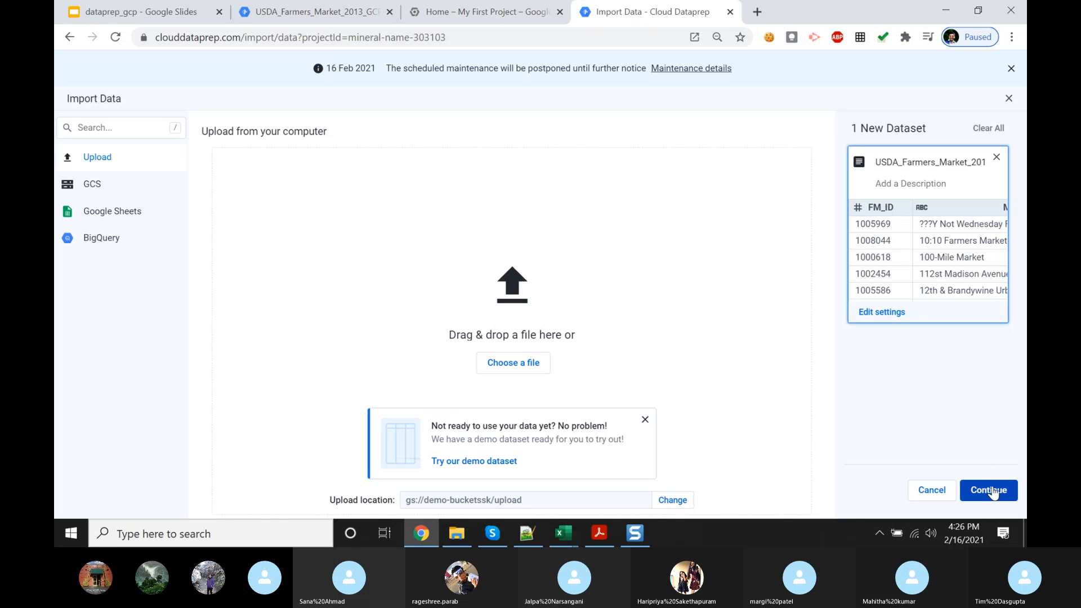
pyautogui.click(992, 492)
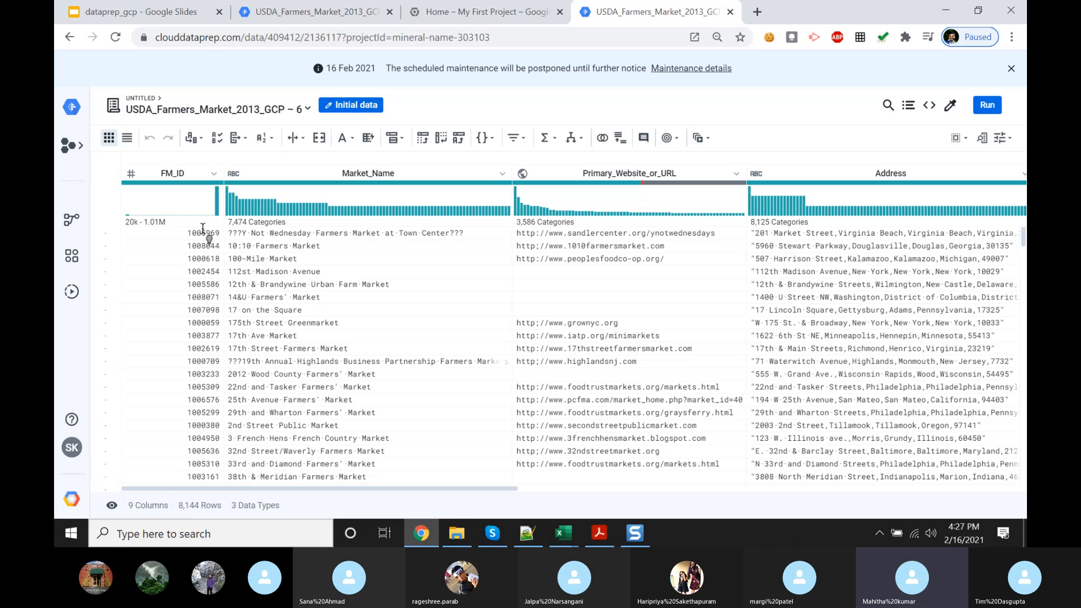
# Step: Rename the FM_ID column to FM_ID_new and add the change to the recipe
pyautogui.click(213, 175)
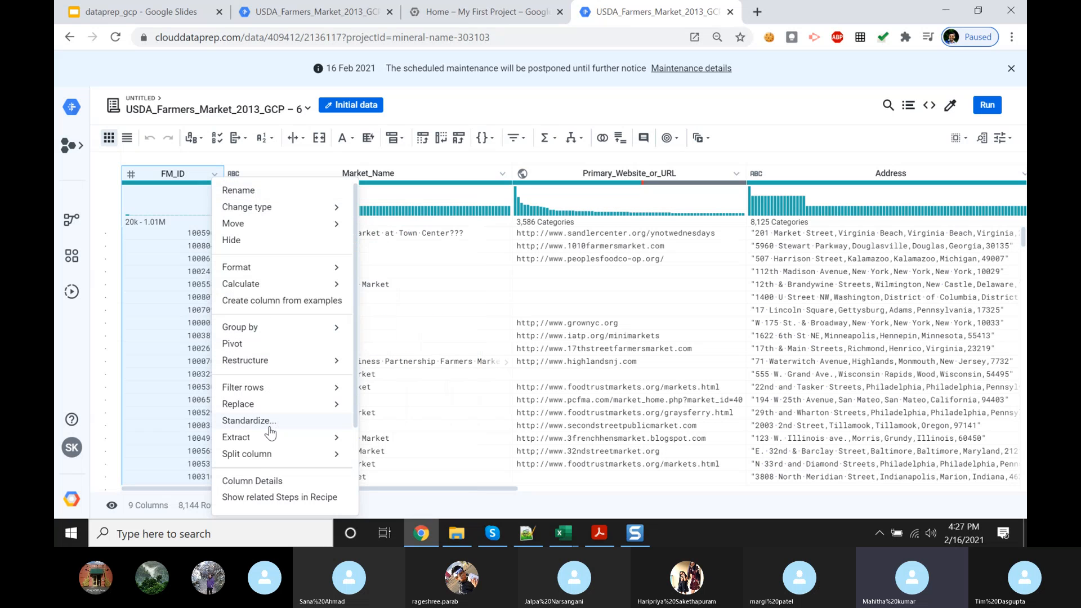
pyautogui.moveTo(265, 453)
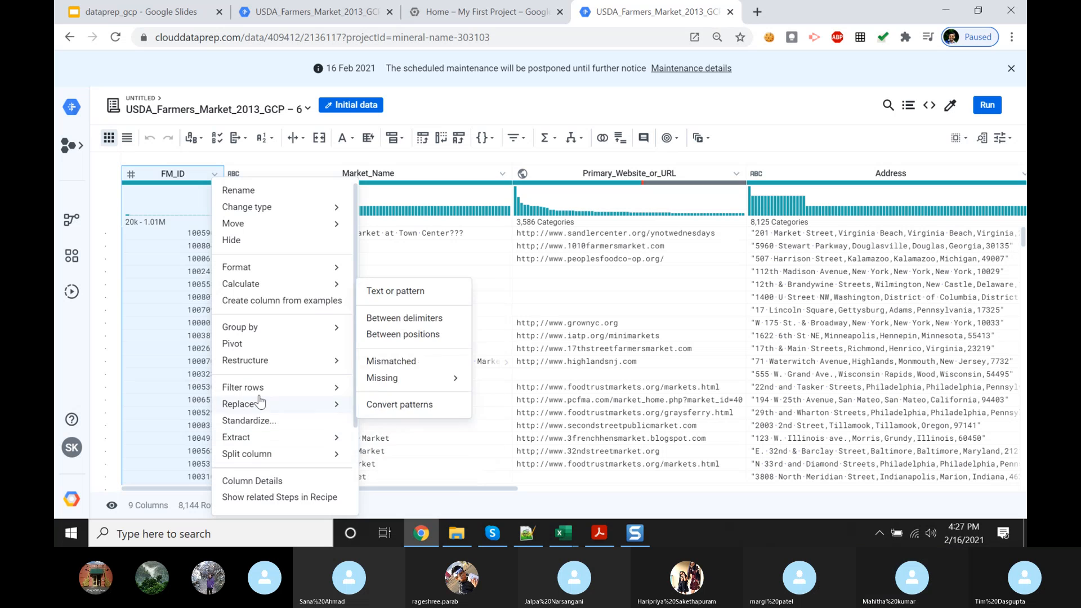
pyautogui.moveTo(248, 294)
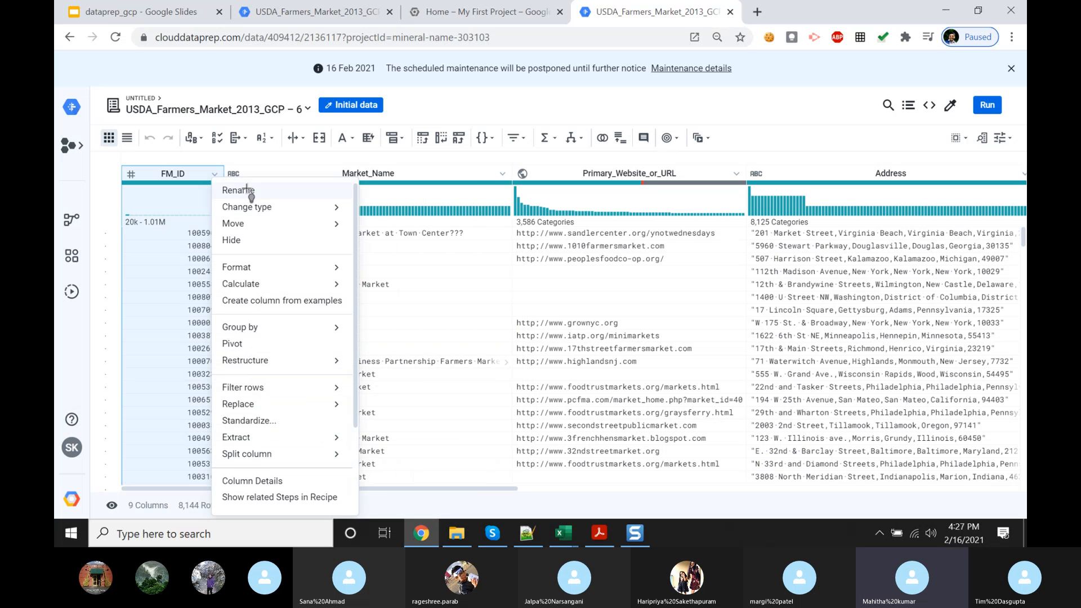
pyautogui.click(245, 190)
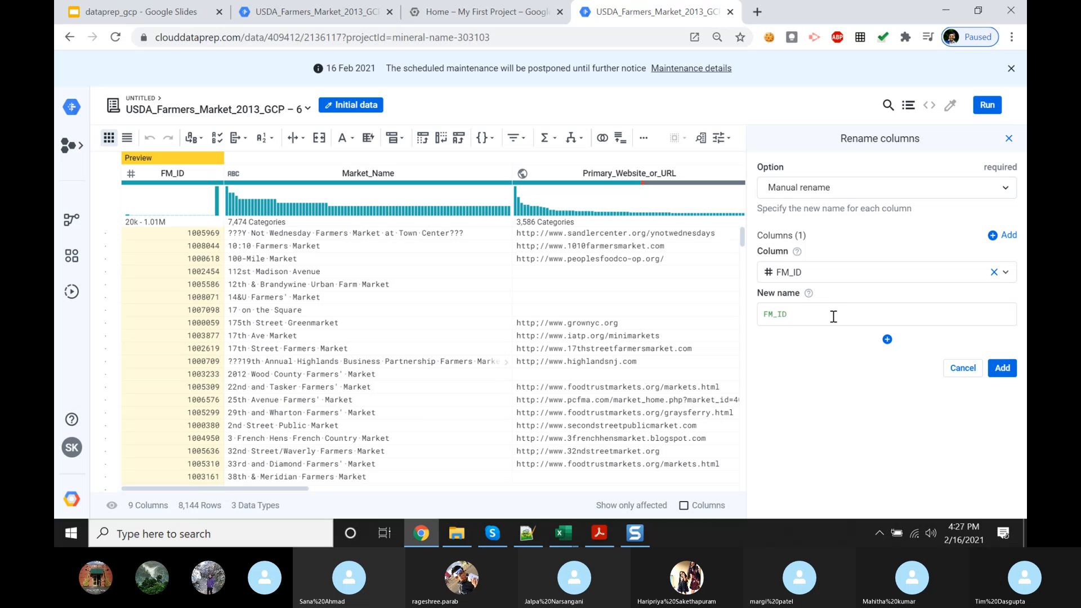
pyautogui.click(811, 313)
pyautogui.write('_new')
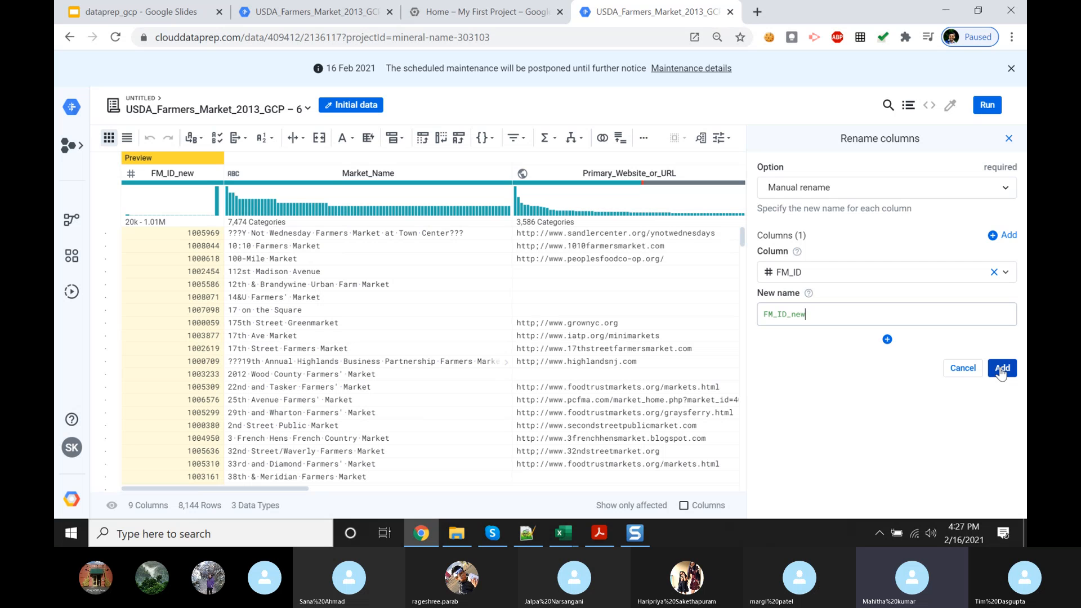
pyautogui.click(1001, 371)
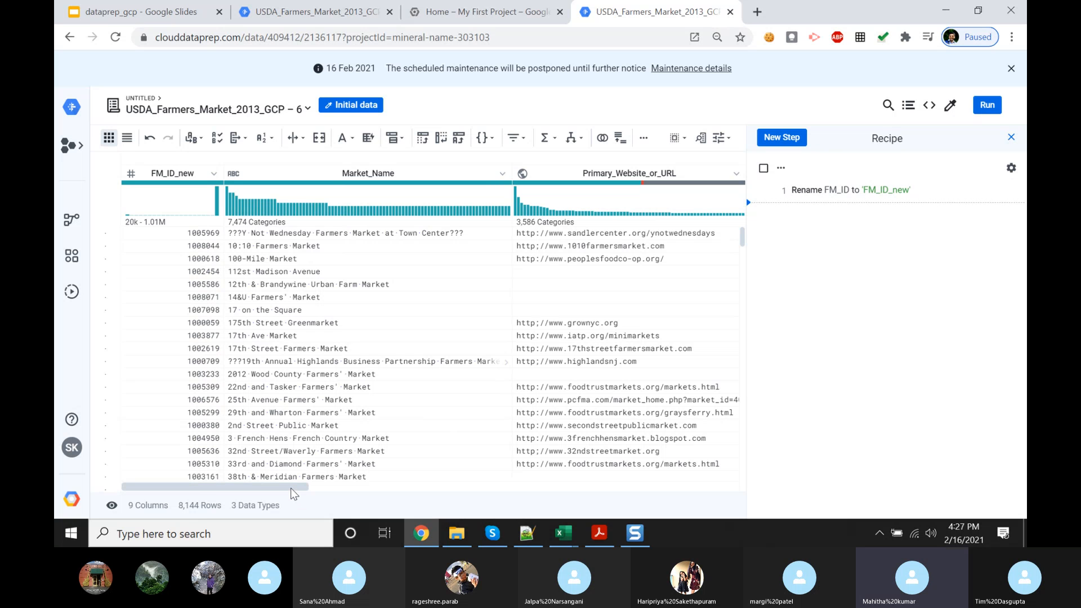
# Step: Convert the text in the Market_Name column to UPPERCASE and add the change to the recipe
pyautogui.hscroll(1, 296, 486)
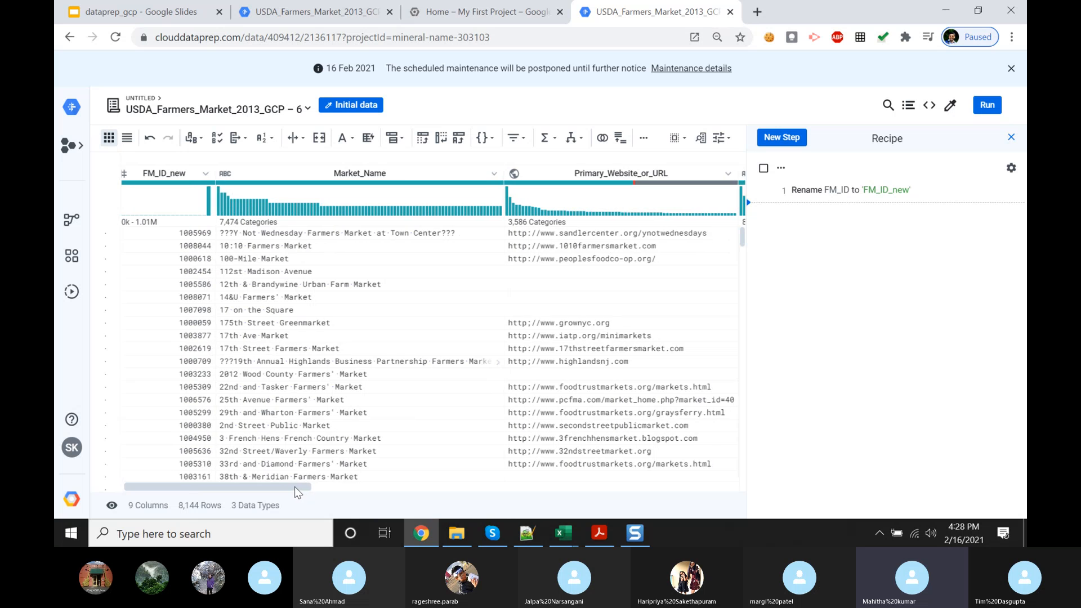
pyautogui.hscroll(5, 316, 485)
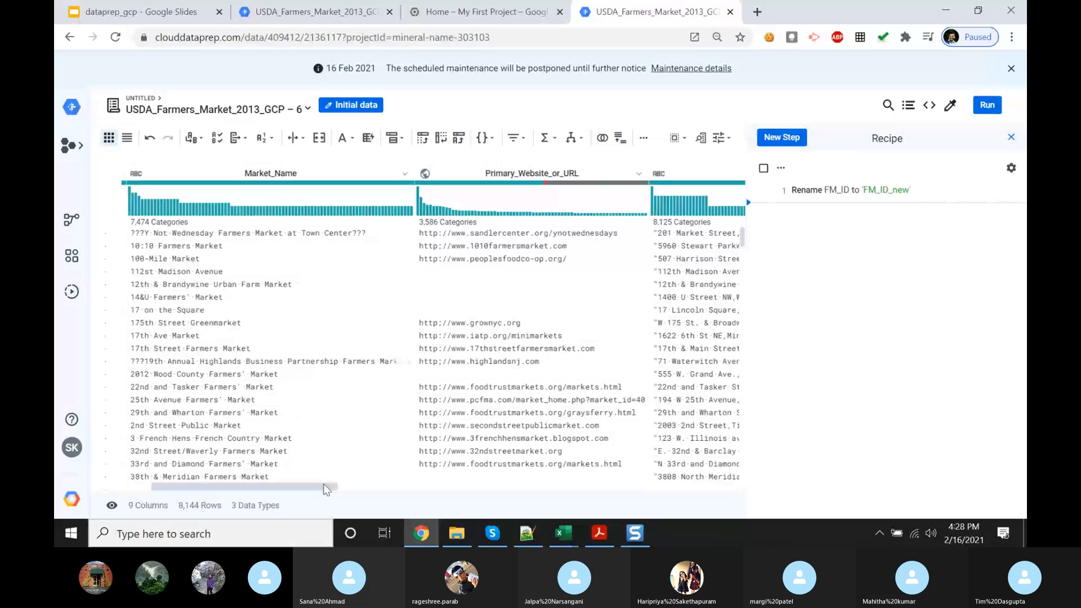
pyautogui.hscroll(-6, 303, 482)
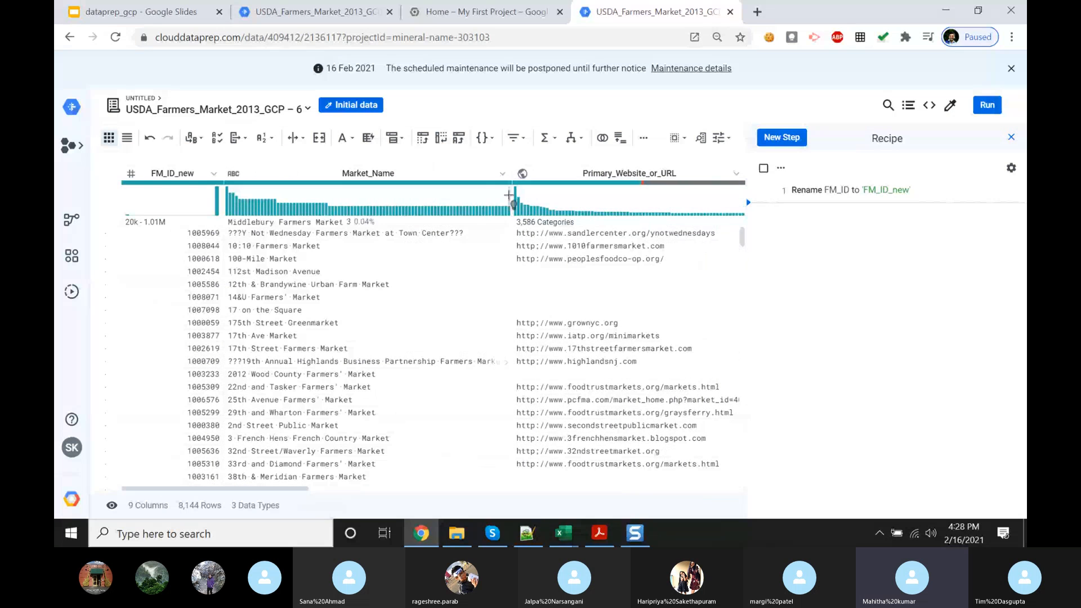
pyautogui.click(502, 175)
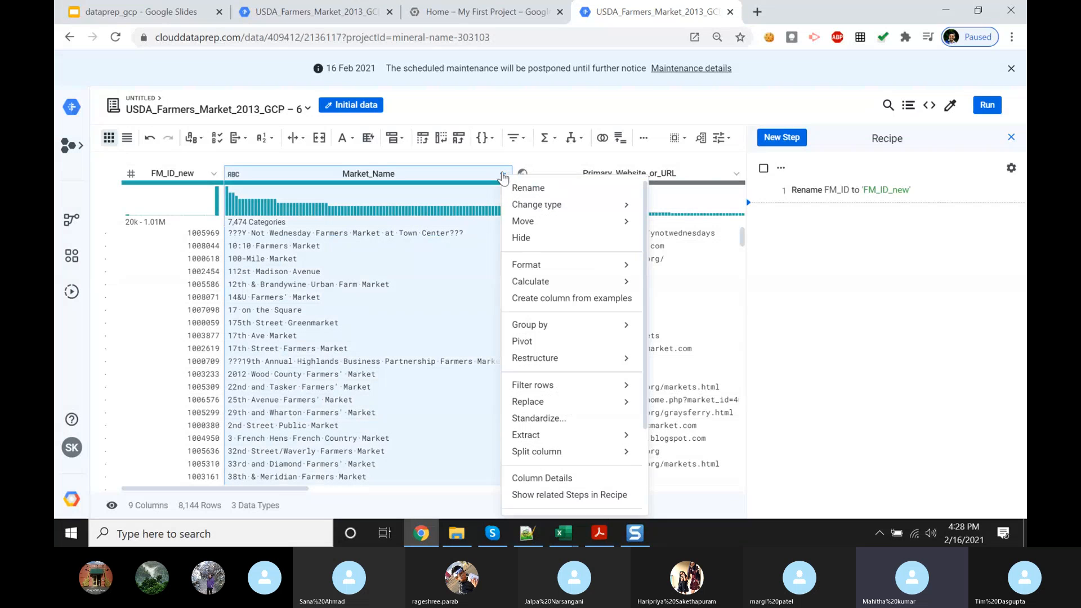
pyautogui.moveTo(538, 269)
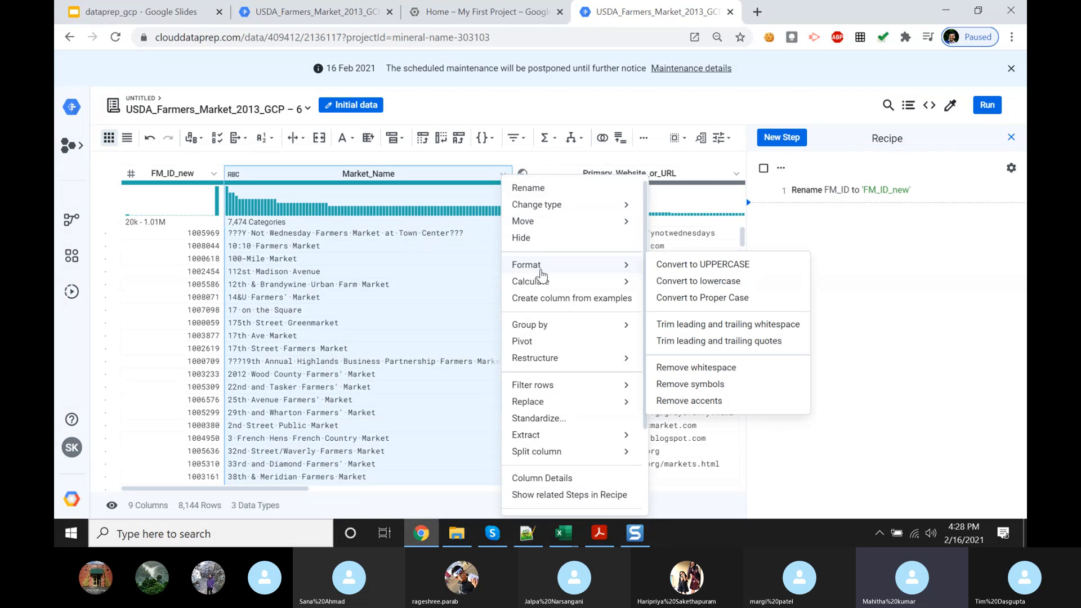
pyautogui.click(687, 264)
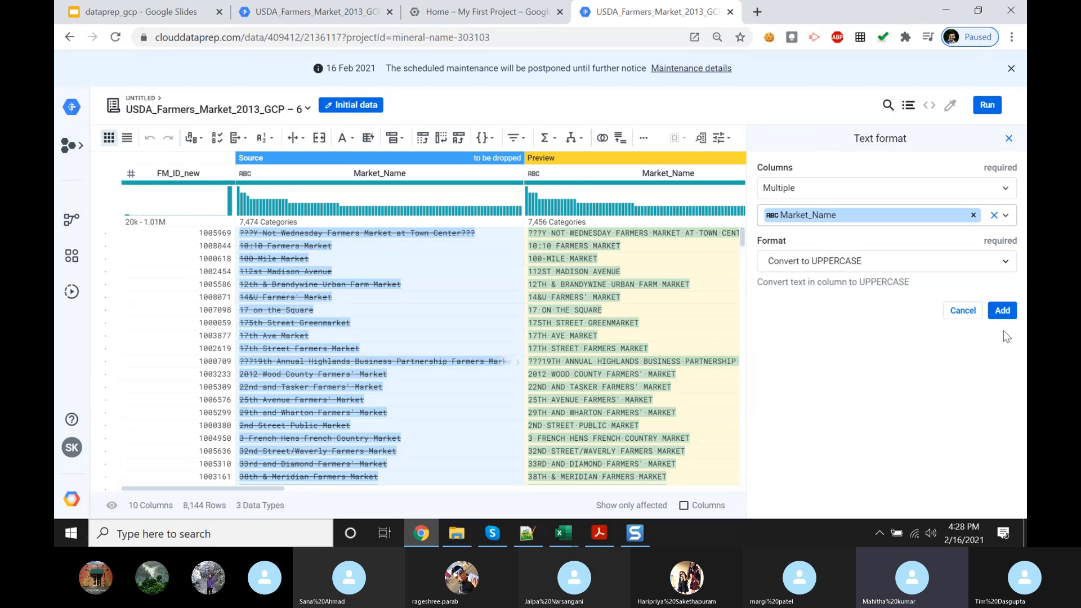
pyautogui.click(1003, 311)
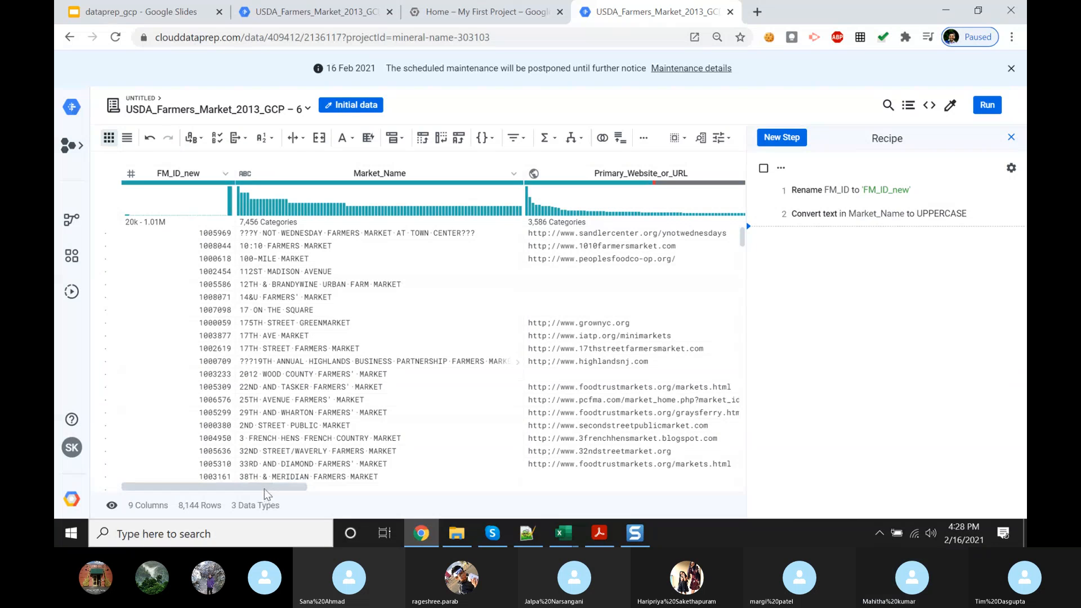
# Step: Review the transformation suggestions for the ZIP code 10029 in the Address column, then dismiss them without adding any
pyautogui.moveTo(274, 488); pyautogui.dragTo(354, 490)
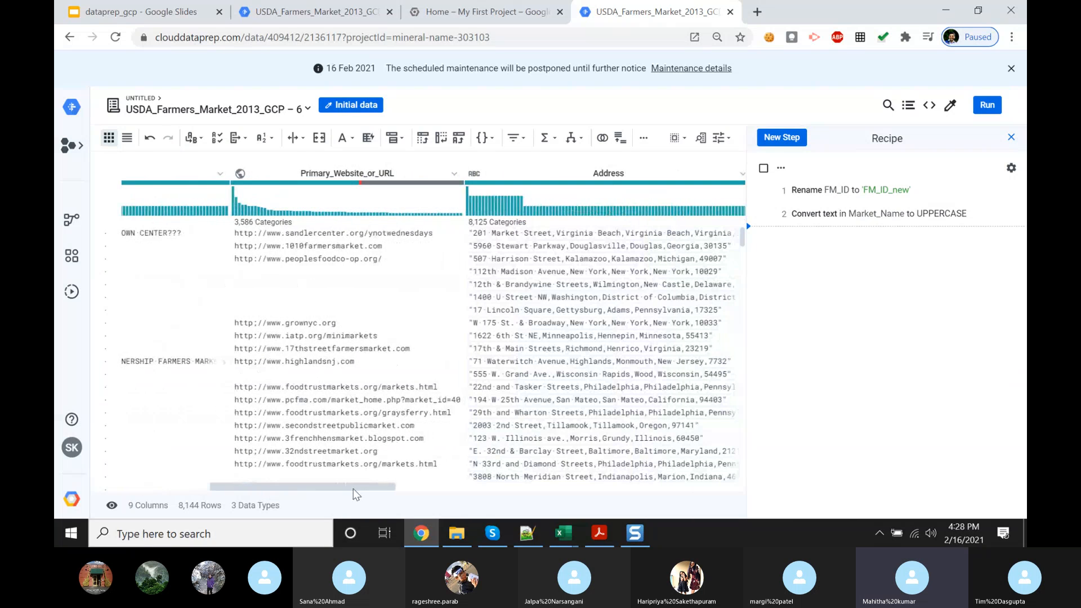
pyautogui.moveTo(357, 495); pyautogui.dragTo(451, 498)
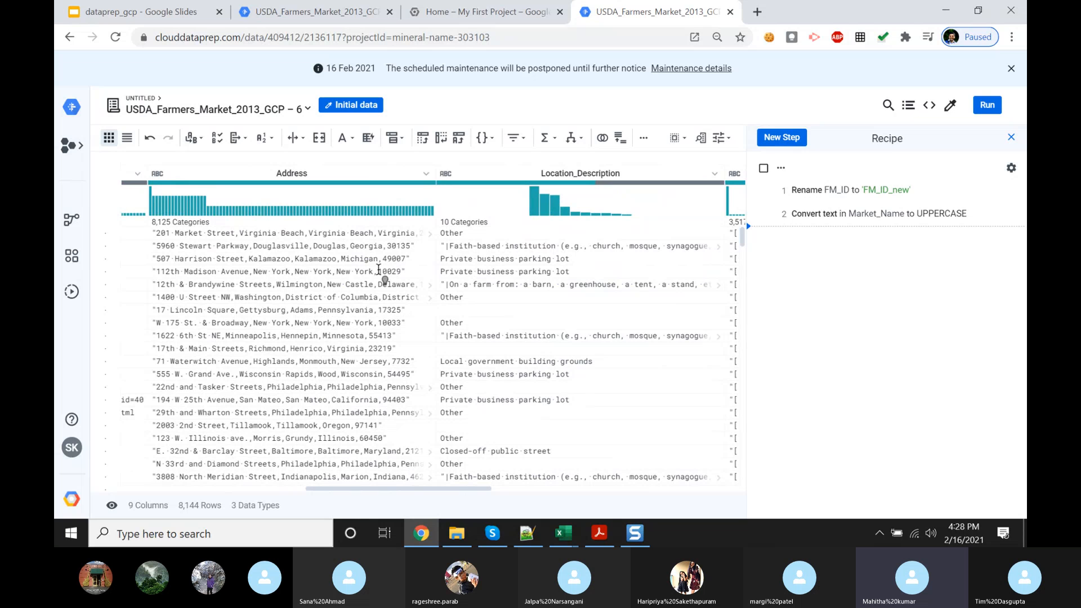
pyautogui.moveTo(377, 271); pyautogui.dragTo(400, 271)
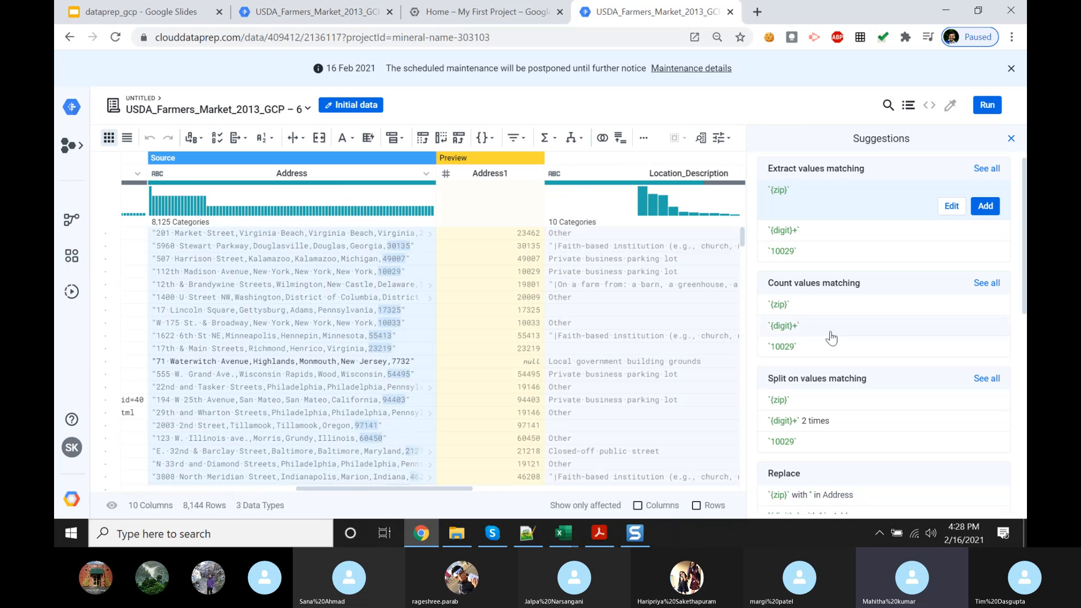
pyautogui.moveTo(831, 338)
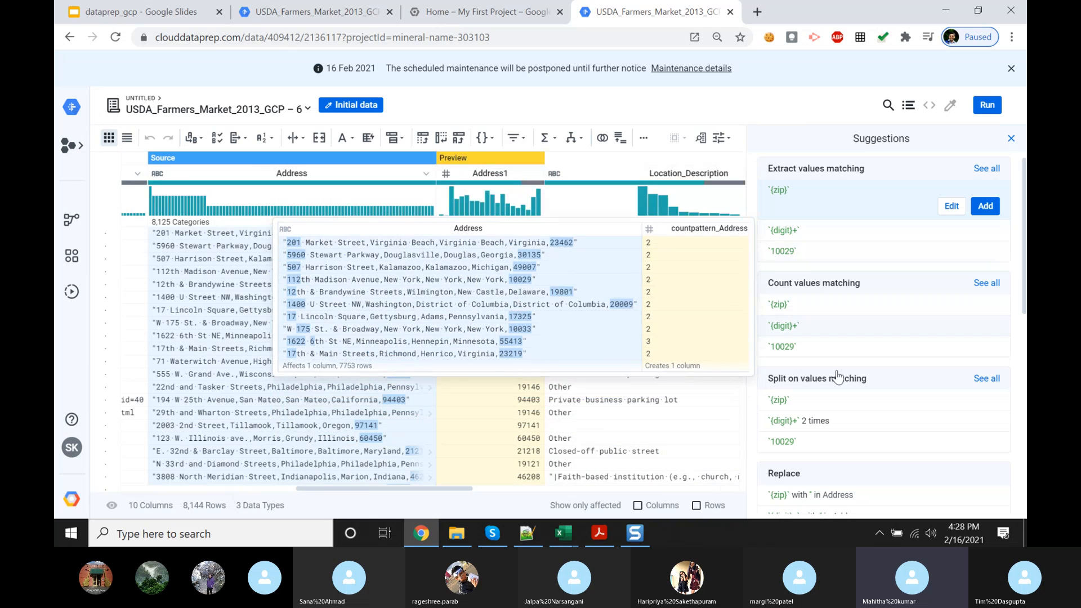
pyautogui.moveTo(836, 427)
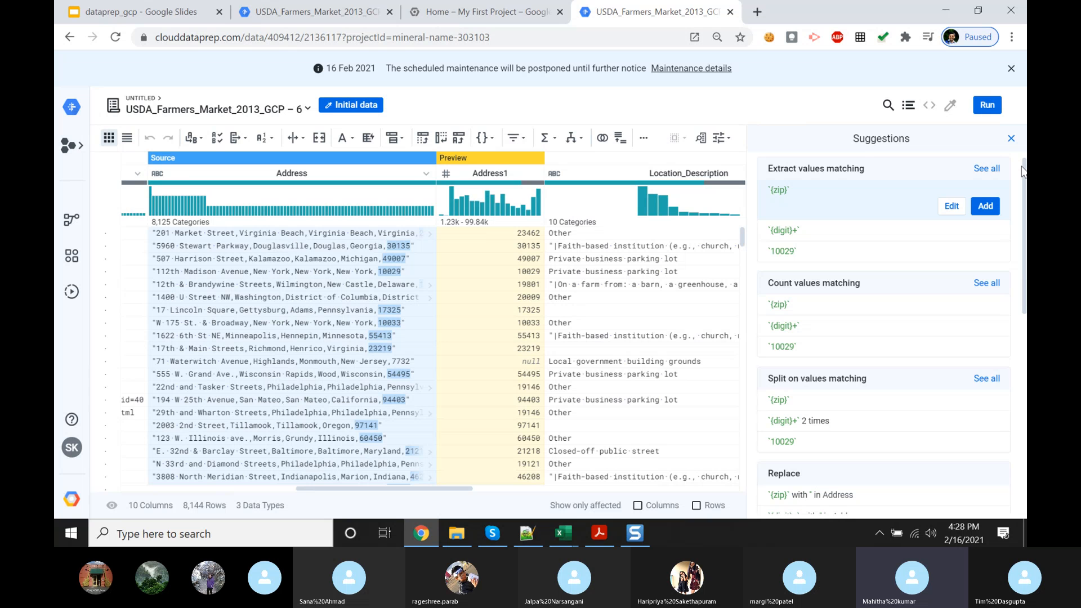
pyautogui.moveTo(1022, 171); pyautogui.dragTo(1026, 124)
pyautogui.click(1012, 141)
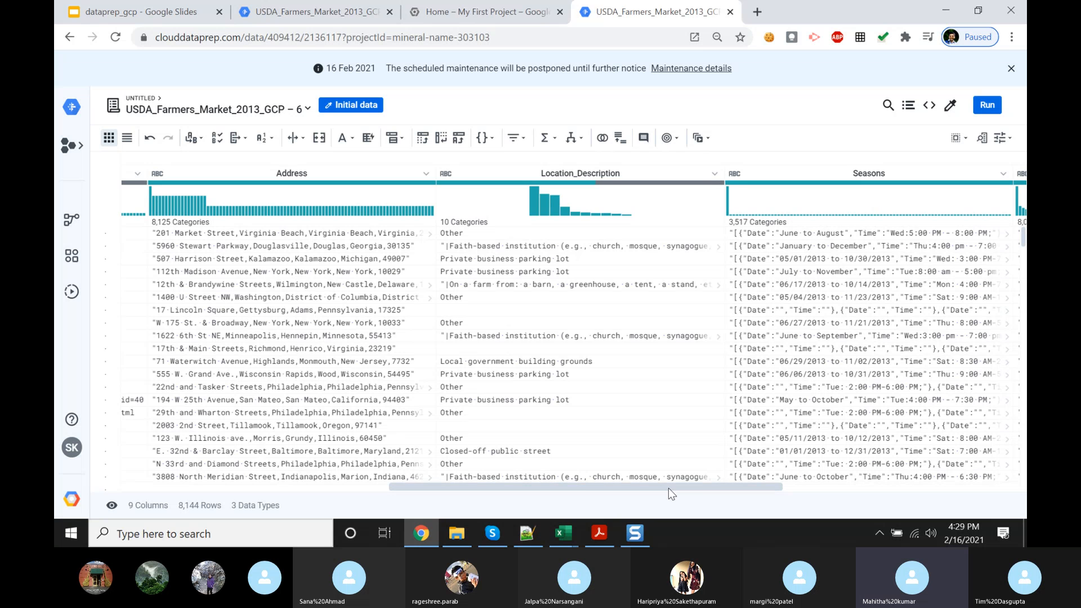
# Step: Examine the overview and patterns in the Lat_Long column's details, then return to the data grid
pyautogui.moveTo(669, 487); pyautogui.dragTo(921, 488)
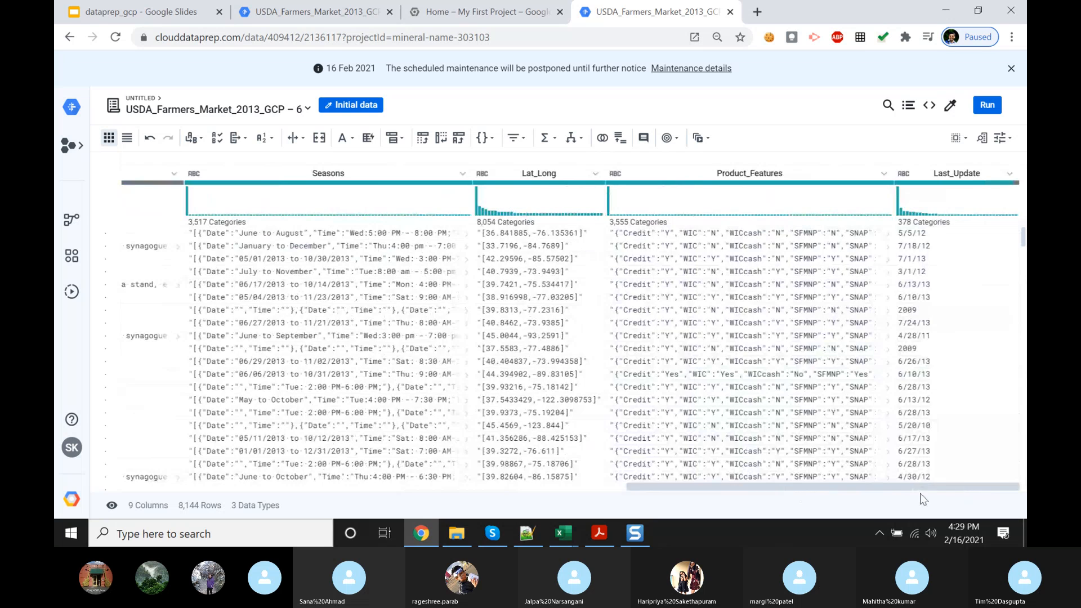
pyautogui.moveTo(872, 488); pyautogui.dragTo(390, 469)
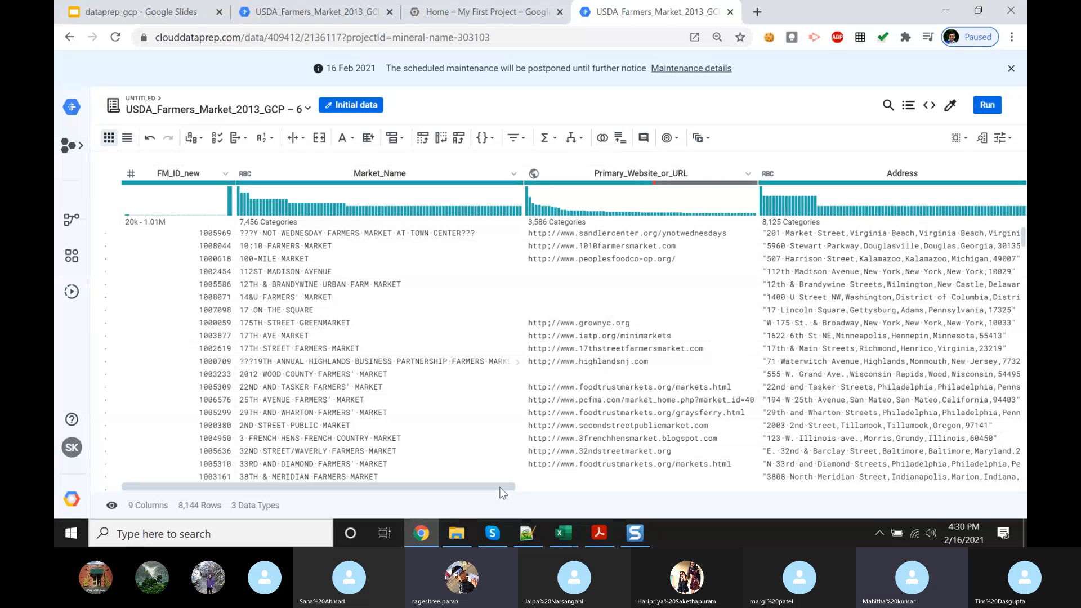
pyautogui.moveTo(503, 493); pyautogui.dragTo(1024, 488)
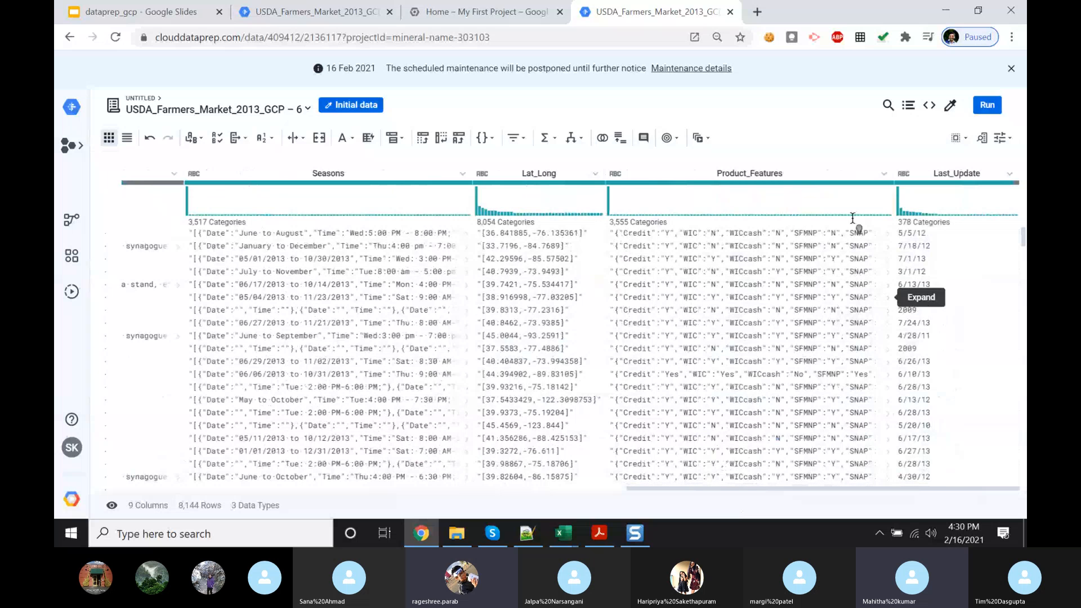
pyautogui.click(596, 174)
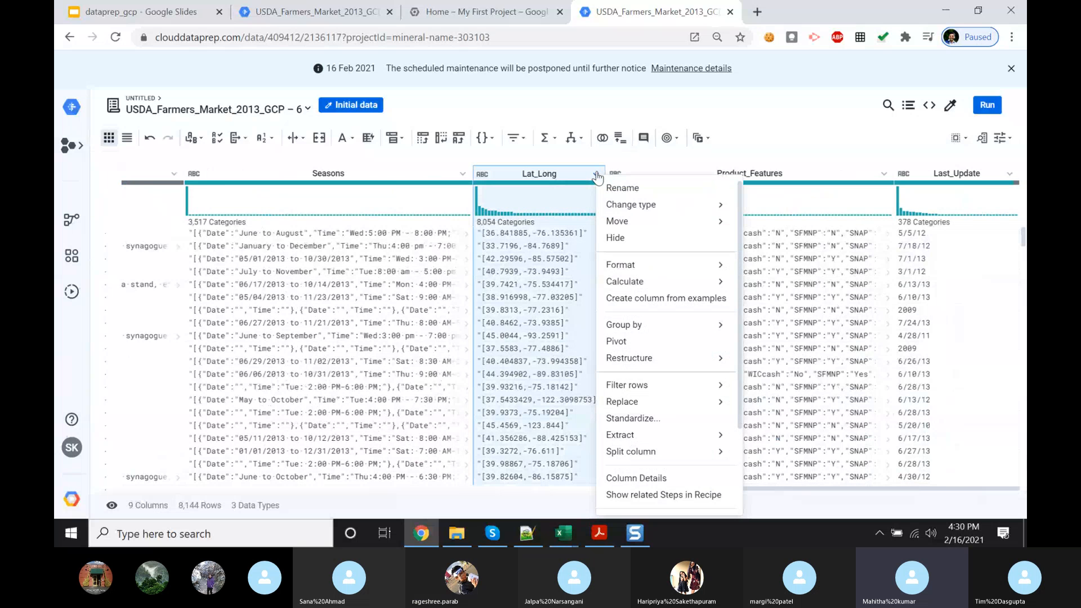
pyautogui.click(669, 480)
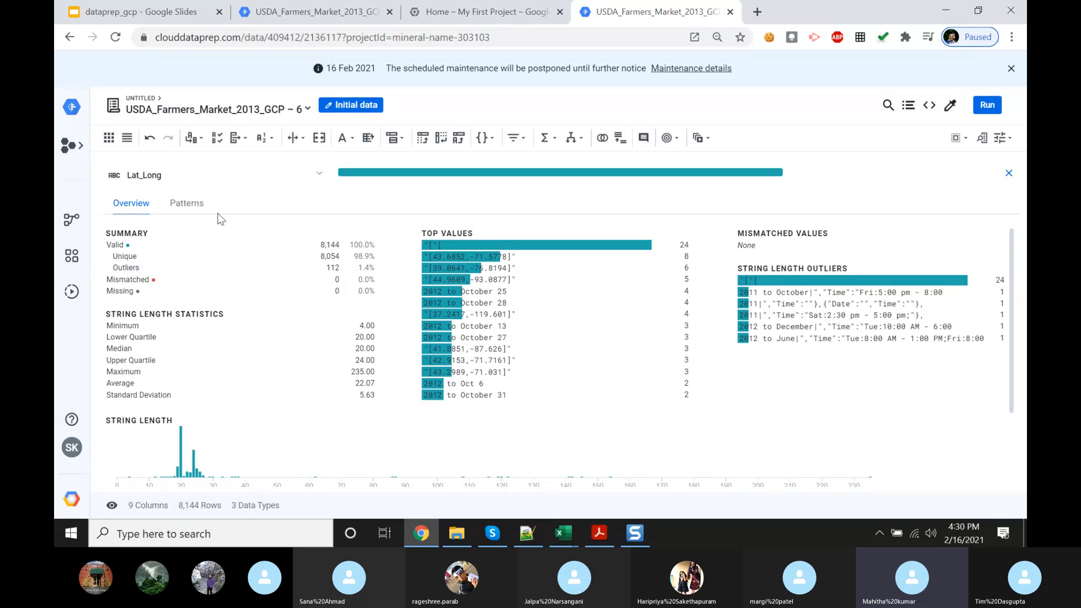
pyautogui.click(187, 204)
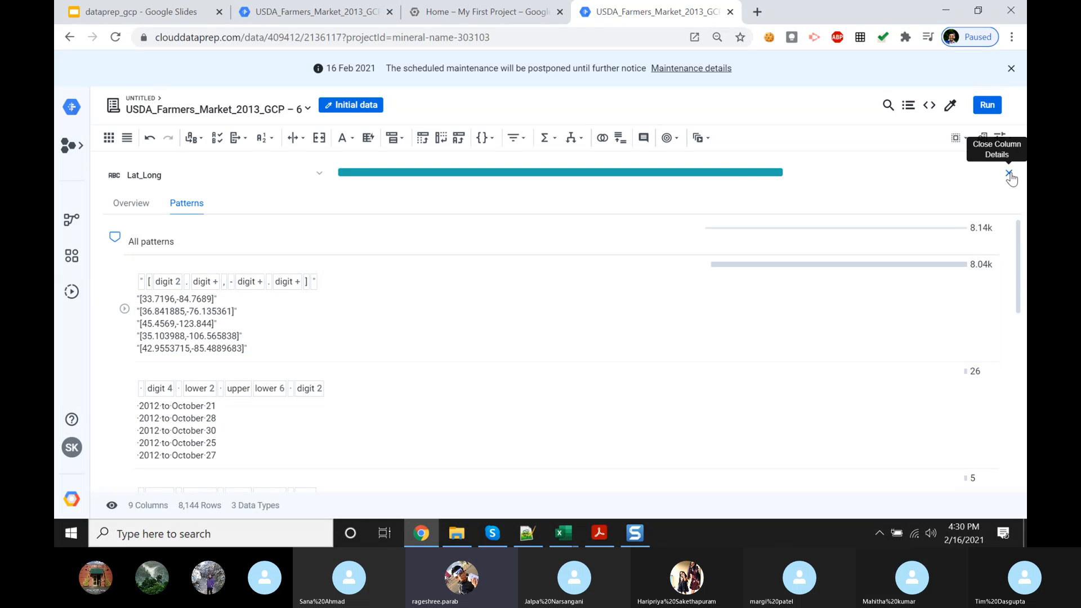
pyautogui.click(1009, 174)
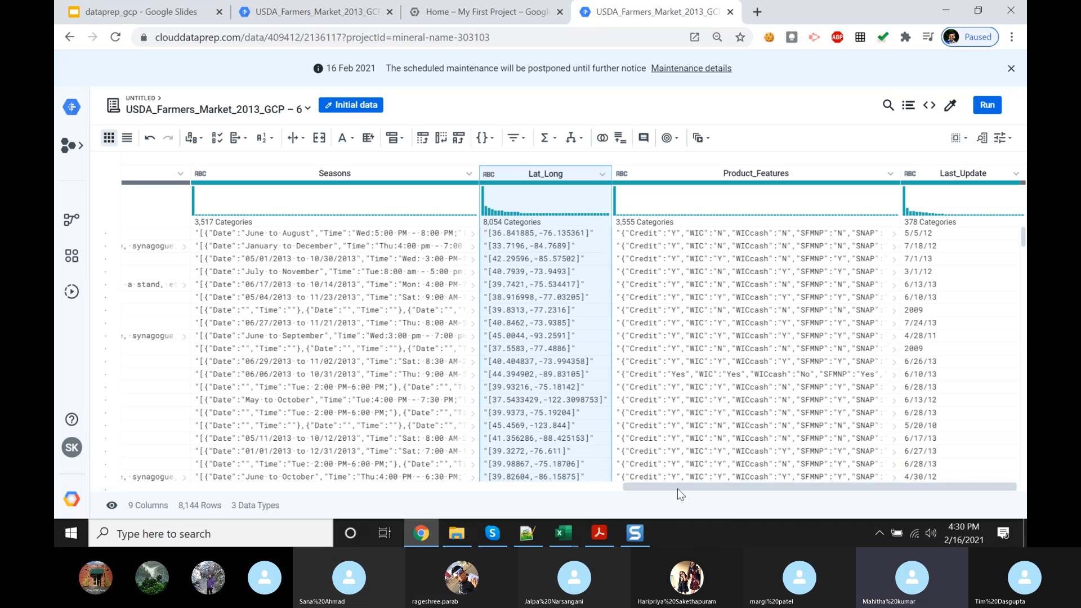
# Step: Look across the dataset's columns once more and display the recipe's list of steps
pyautogui.moveTo(677, 489); pyautogui.dragTo(125, 501)
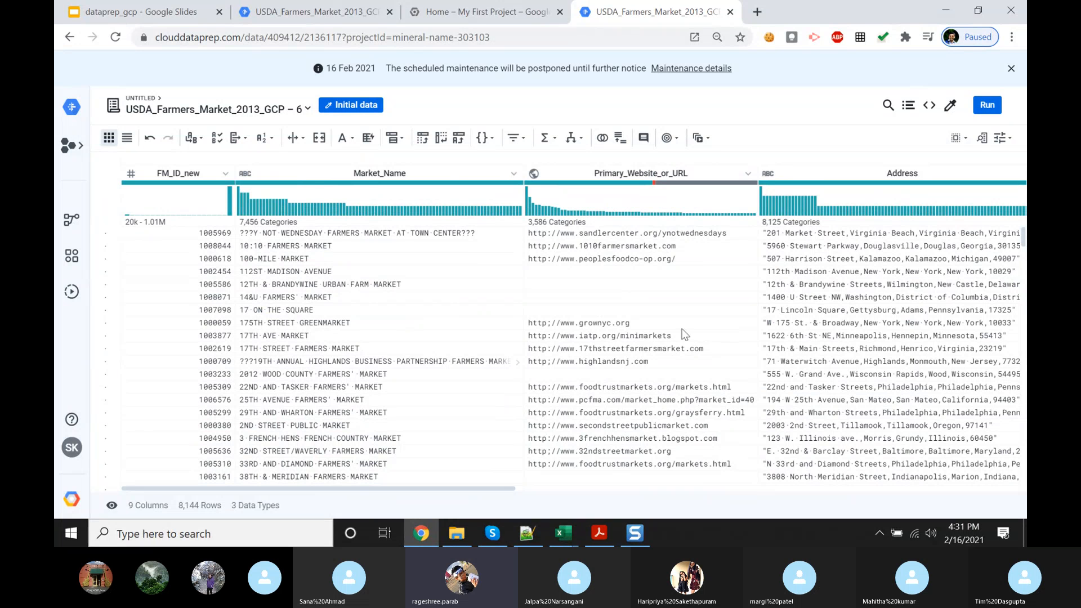
pyautogui.moveTo(655, 186)
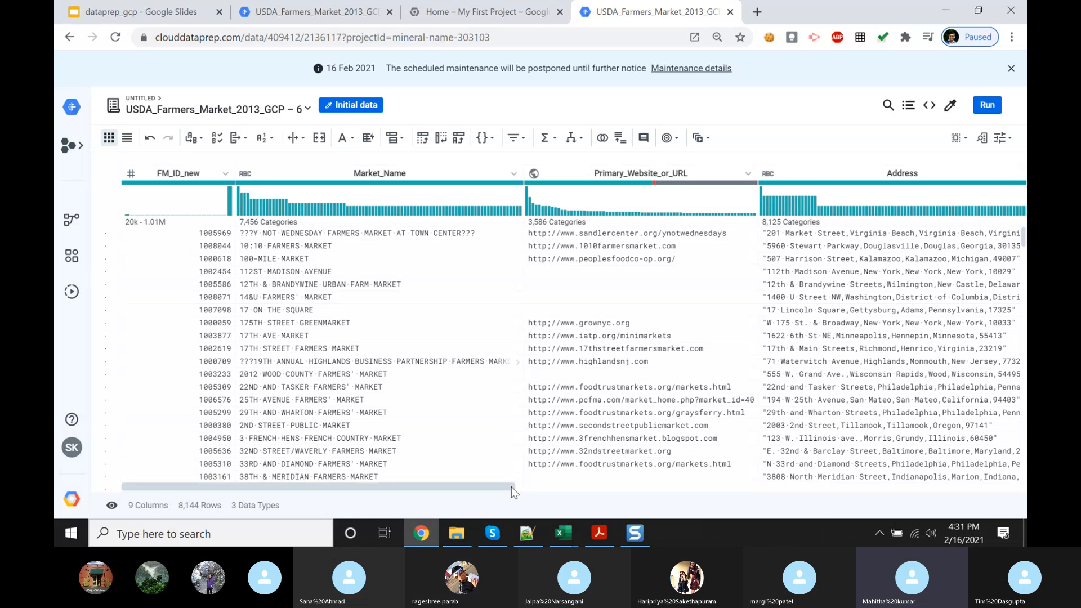
pyautogui.moveTo(512, 488); pyautogui.dragTo(1017, 487)
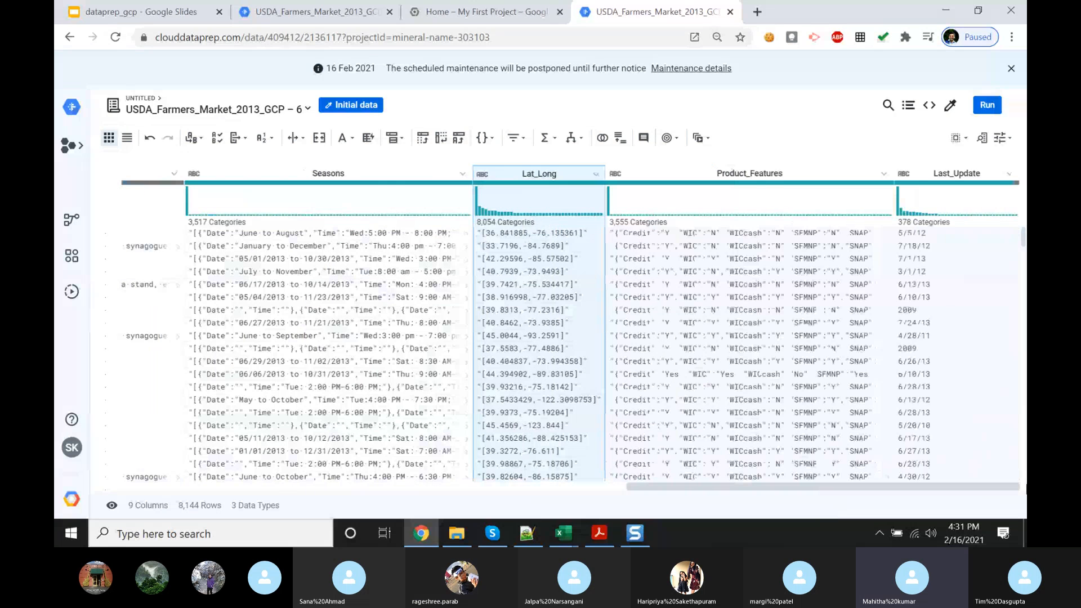
pyautogui.click(907, 107)
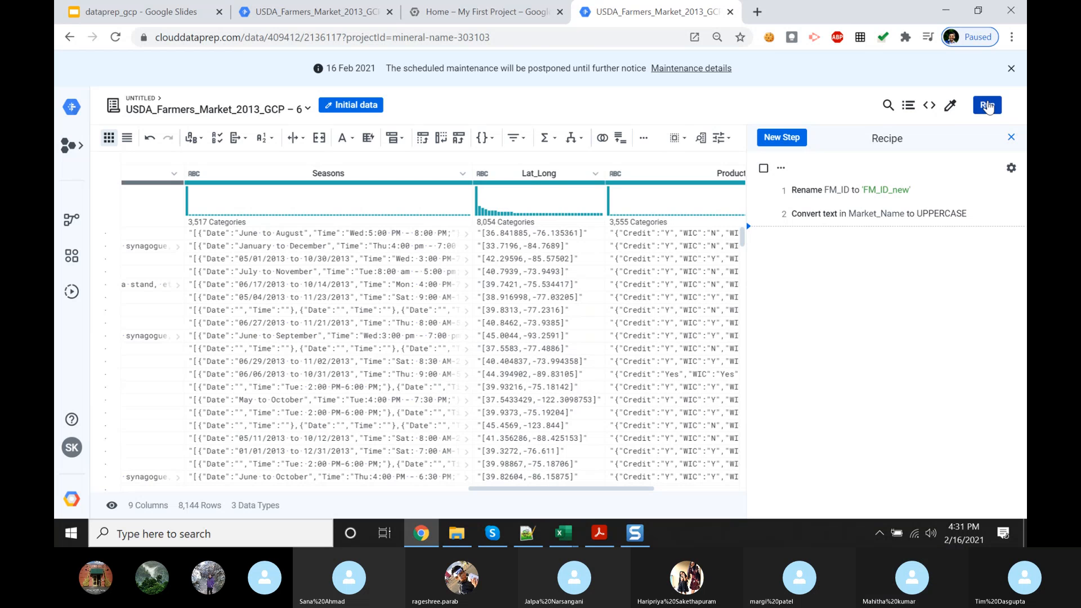
# Step: Check the destinations for another publishing action without adding one, and run the job on Dataflow with profiling and the existing Create-CSV action
pyautogui.click(987, 105)
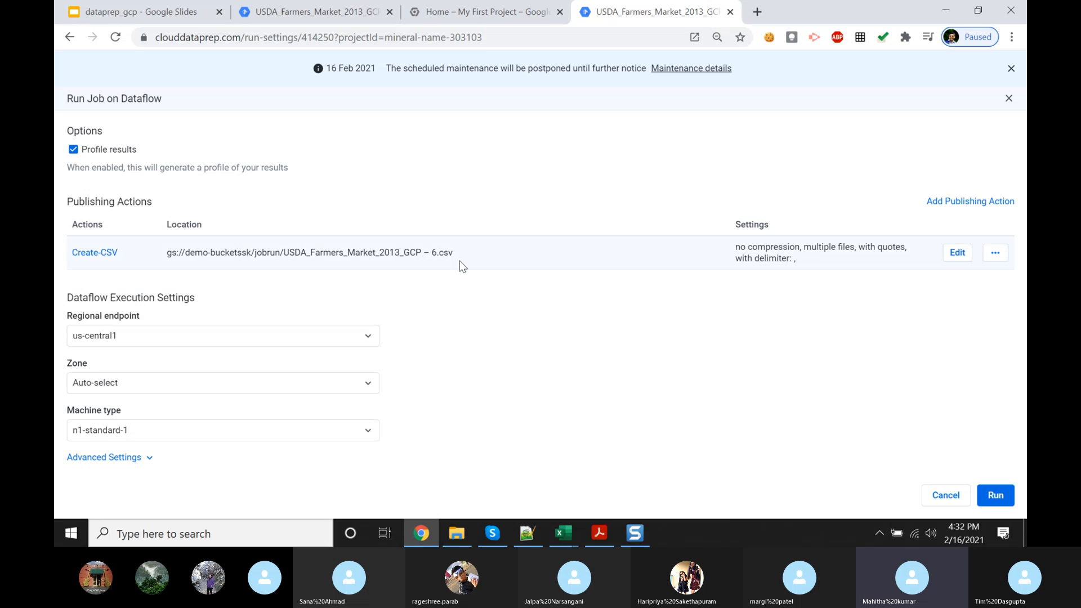
pyautogui.click(962, 203)
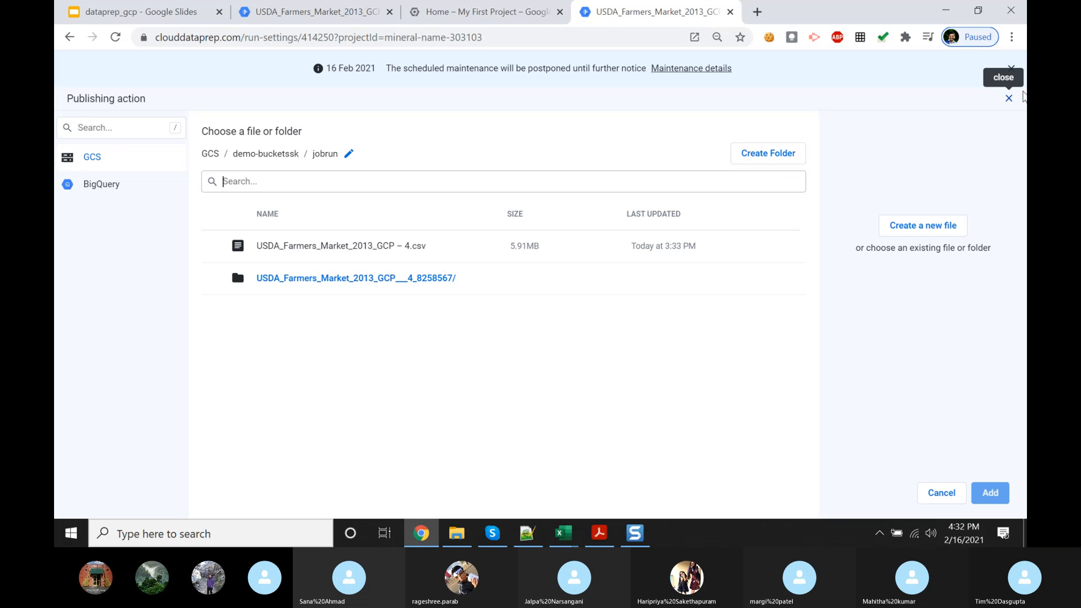
pyautogui.click(1008, 99)
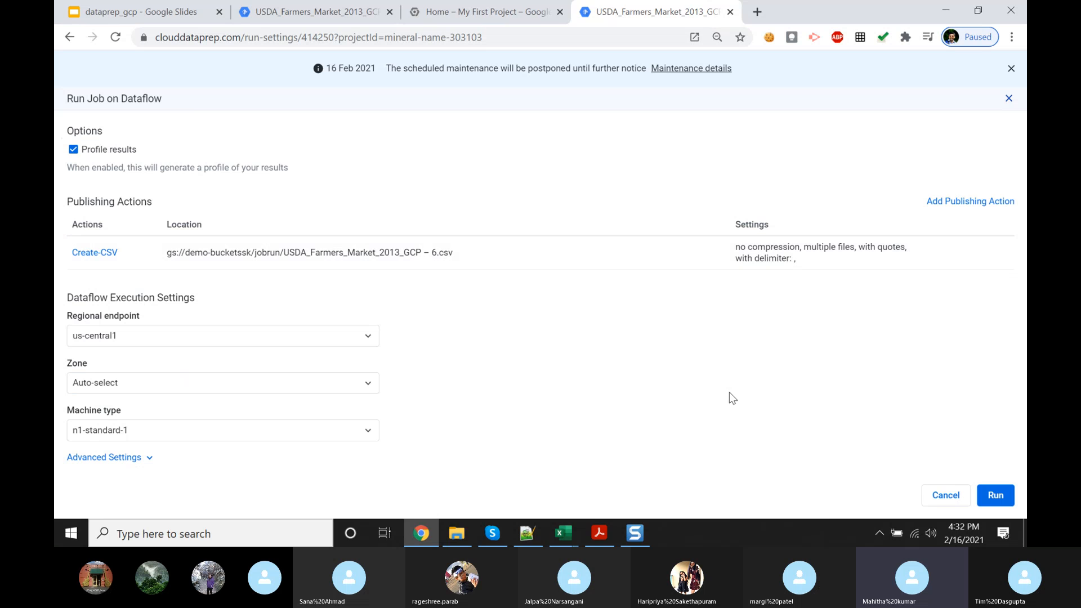
pyautogui.click(991, 494)
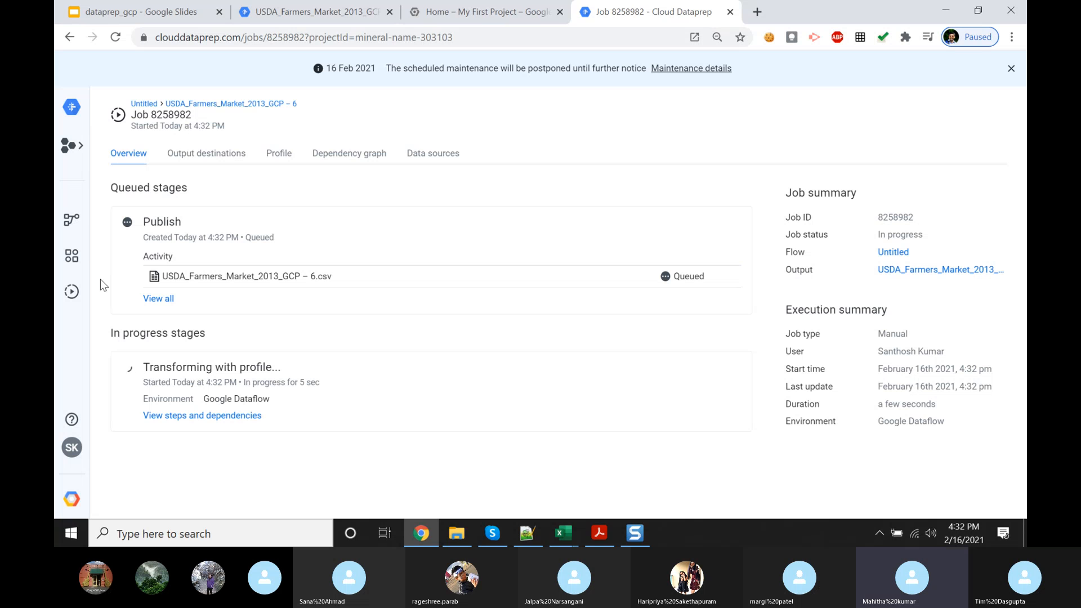
# Step: Open the most recently updated Untitled flow and view the options for extending its recipe
pyautogui.click(71, 222)
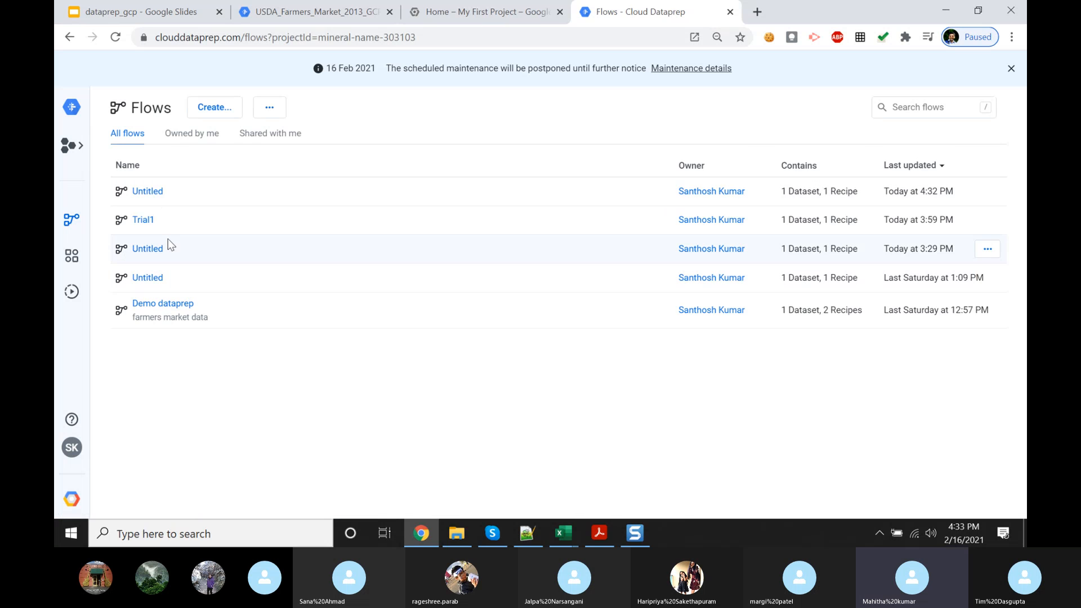
pyautogui.click(148, 192)
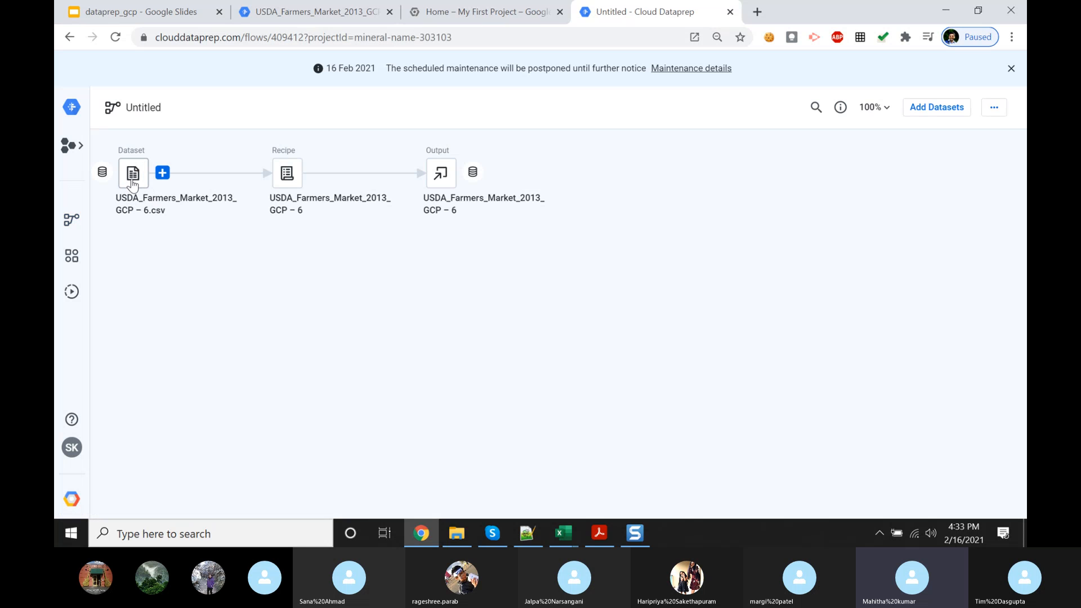
pyautogui.click(316, 174)
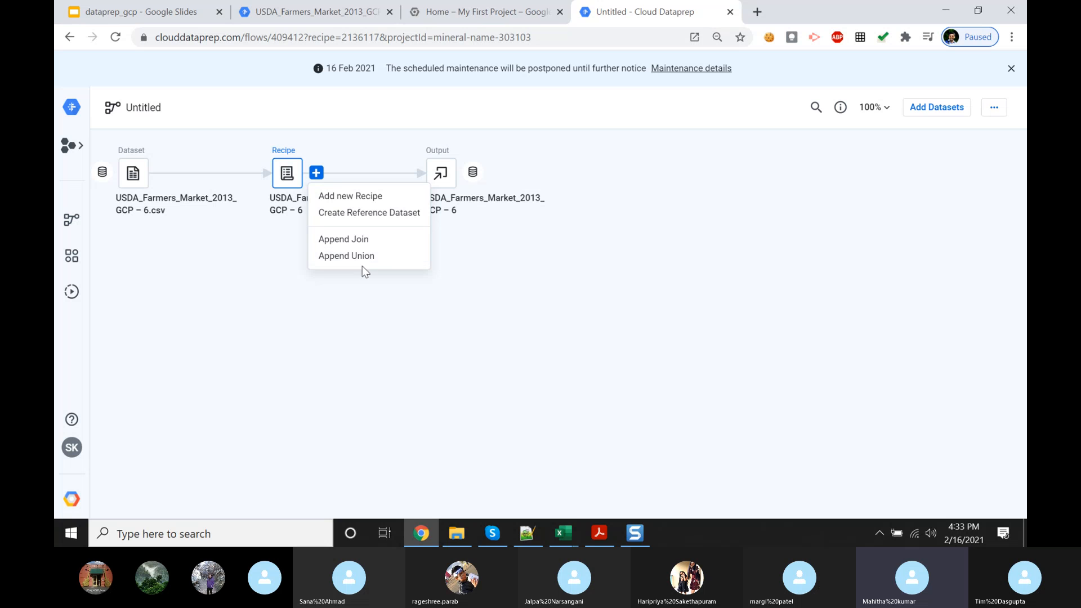
pyautogui.click(449, 291)
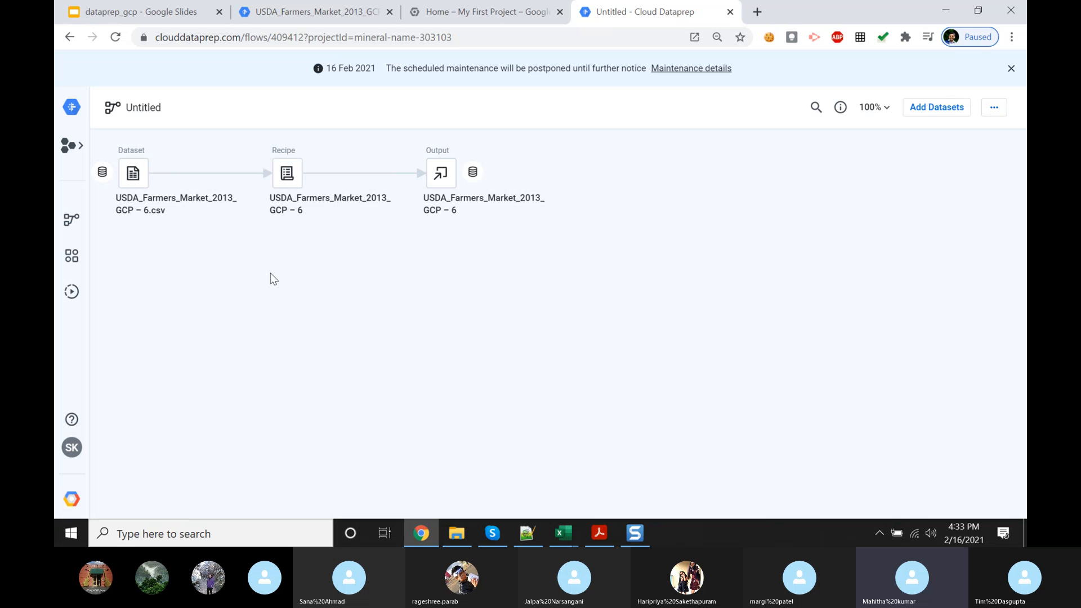
# Step: Check the library of imported datasets and return to the most recently updated Untitled flow
pyautogui.click(75, 259)
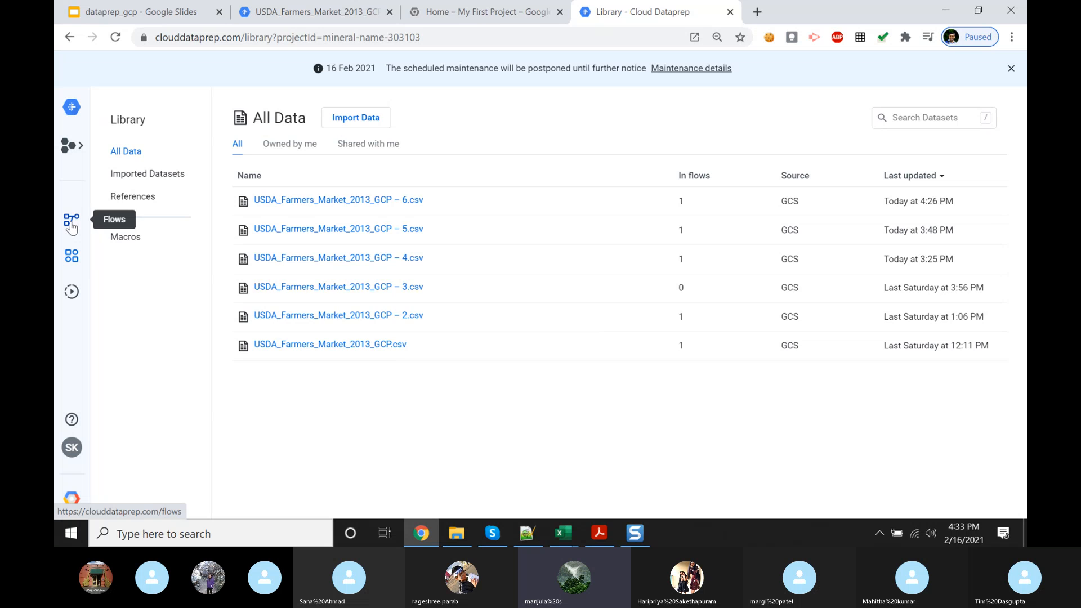
pyautogui.click(72, 223)
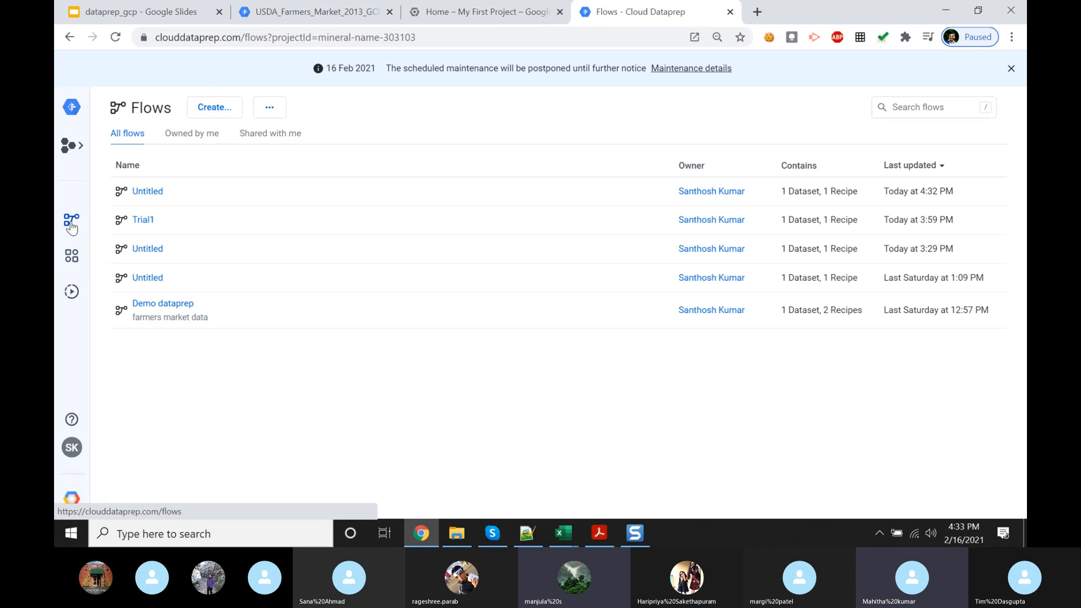
pyautogui.click(162, 192)
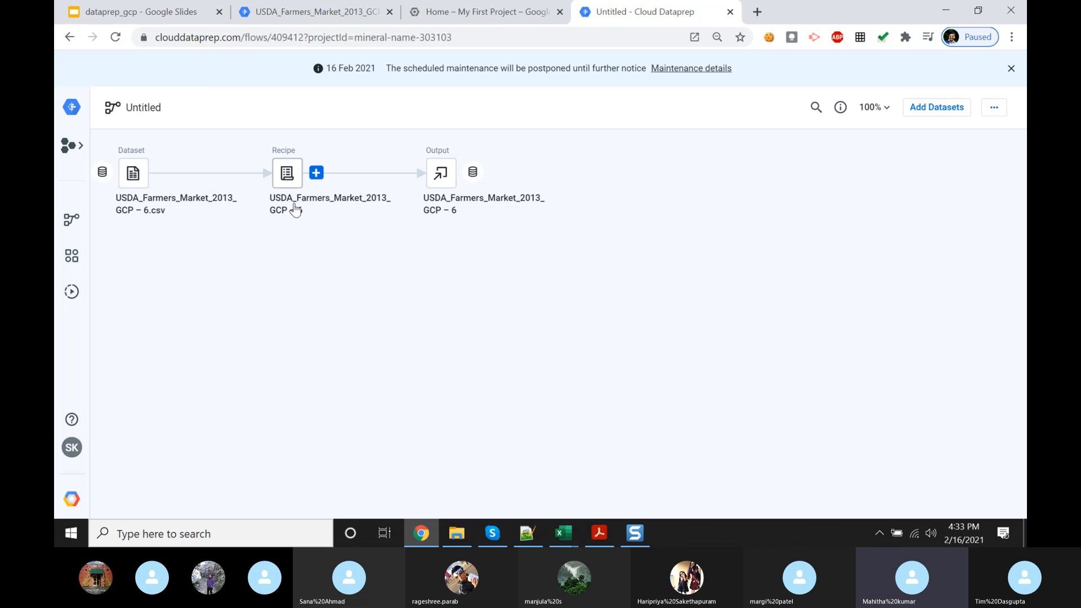
# Step: Look through the dataset library, Google Cloud projects, help resources, flow jobs and the flow import option
pyautogui.click(71, 260)
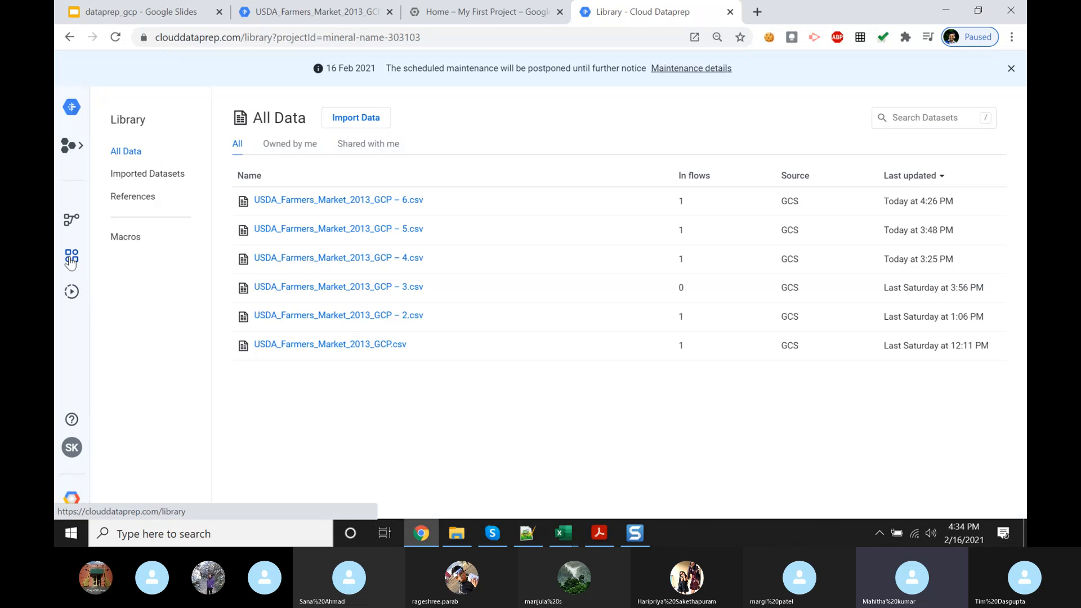
pyautogui.click(68, 142)
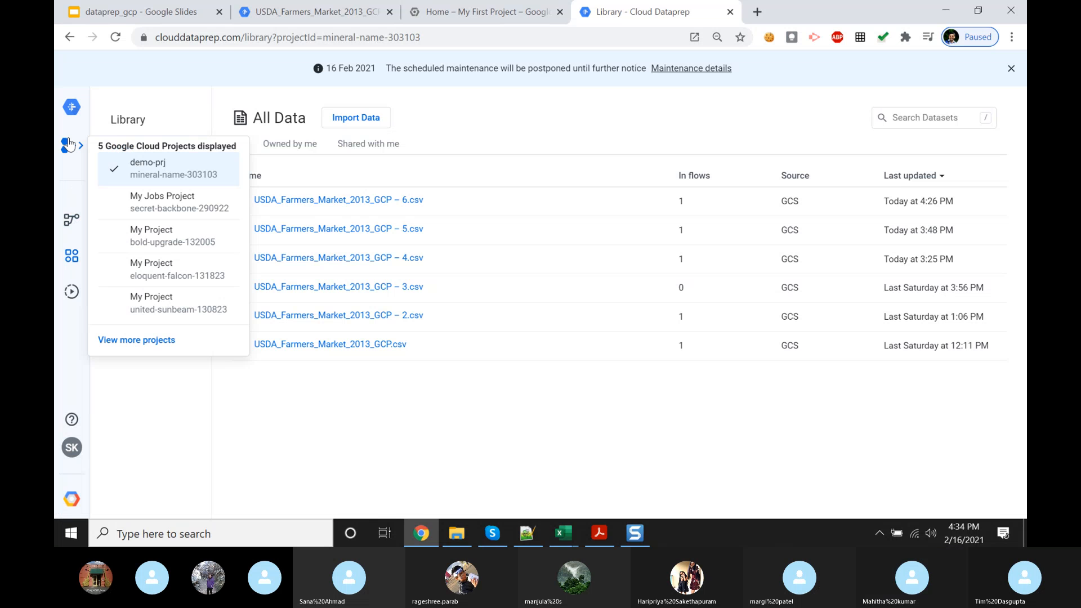
pyautogui.click(72, 421)
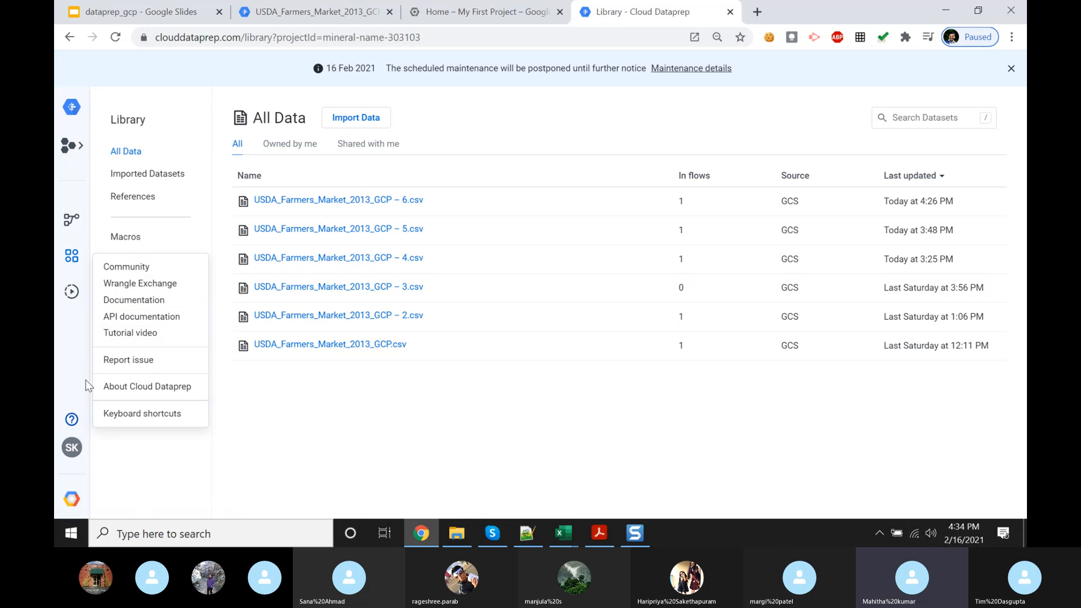
pyautogui.click(72, 292)
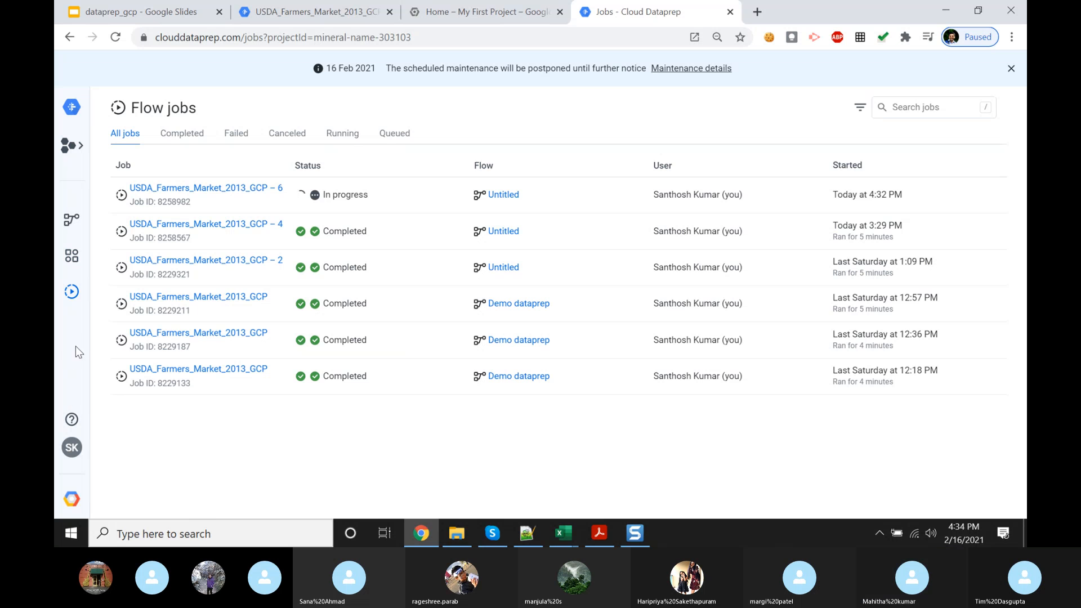
pyautogui.click(71, 222)
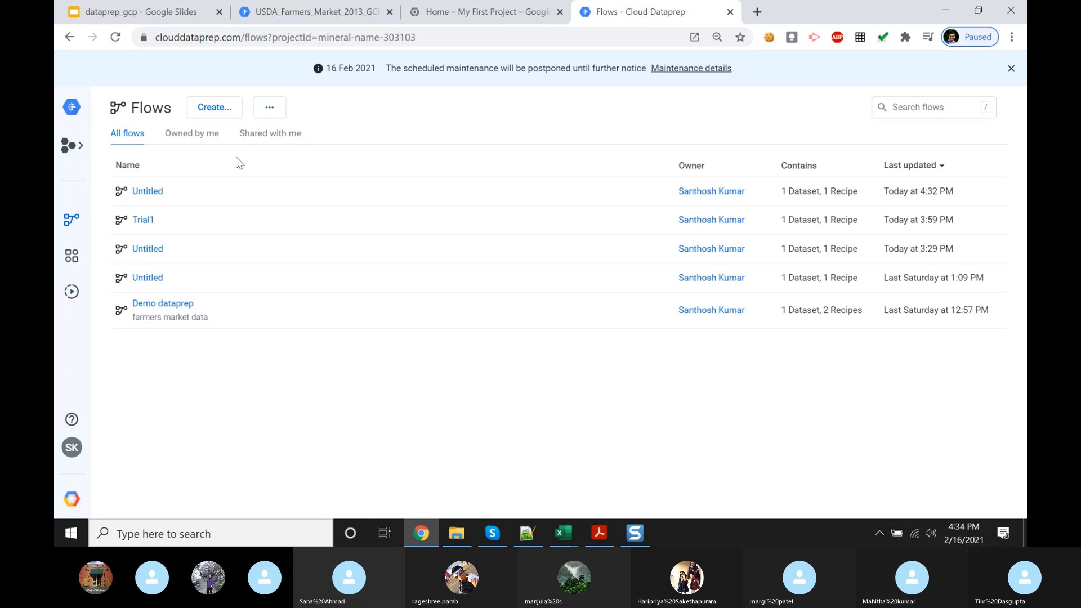
pyautogui.click(271, 109)
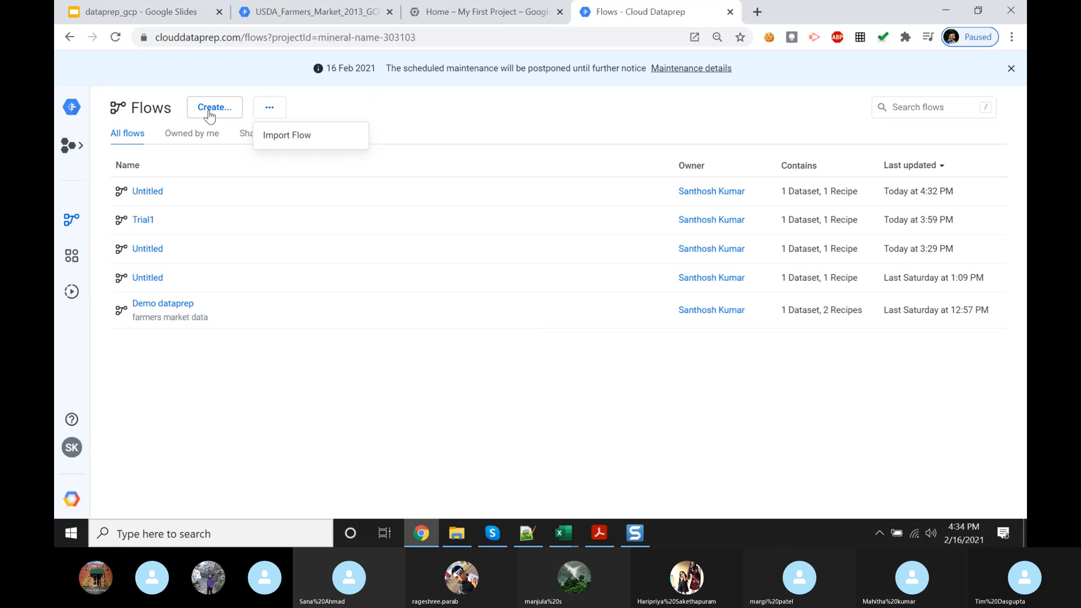
# Step: Add a new recipe after the existing recipe in the Trial1 flow and open it for editing
pyautogui.click(137, 218)
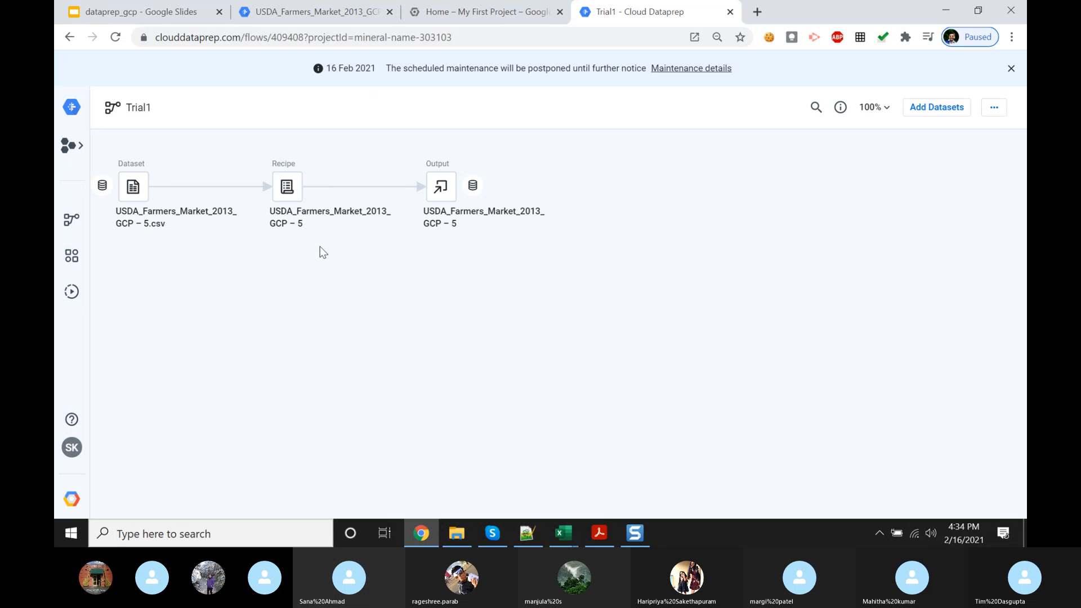
pyautogui.moveTo(287, 195)
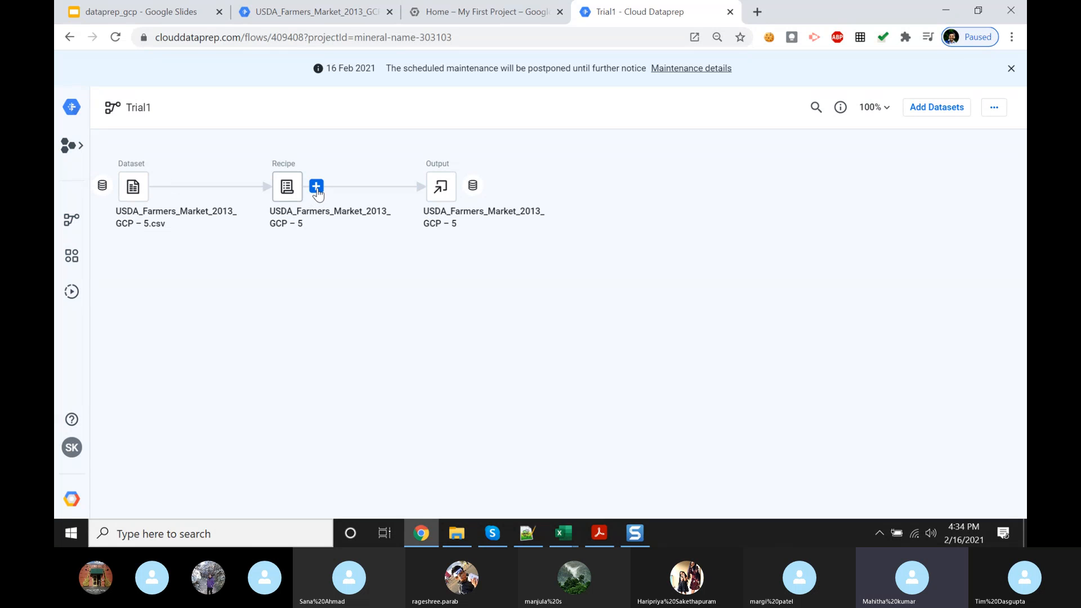
pyautogui.click(317, 187)
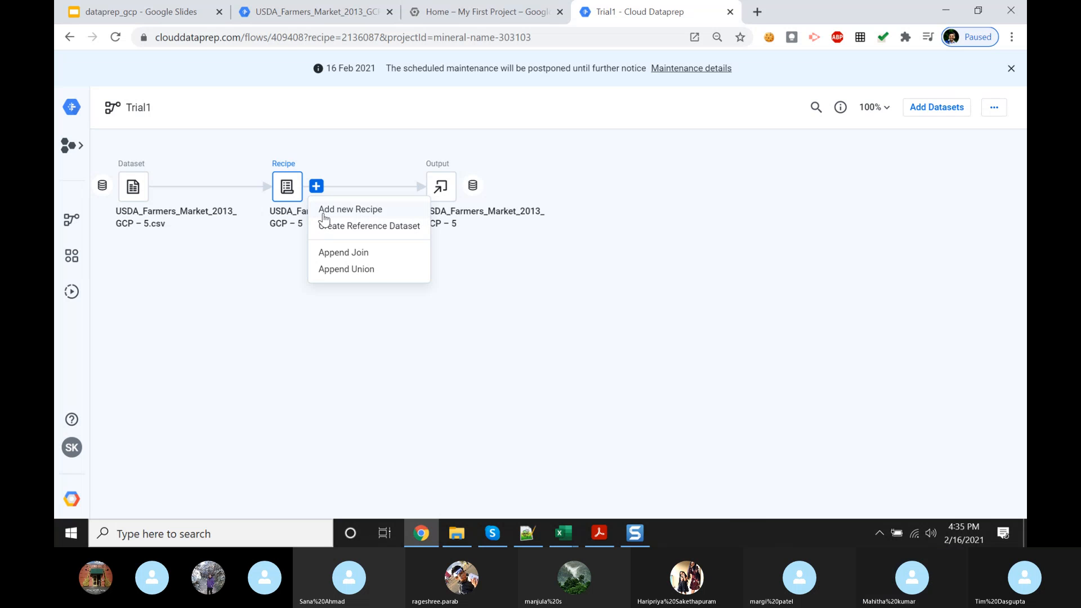
pyautogui.click(324, 220)
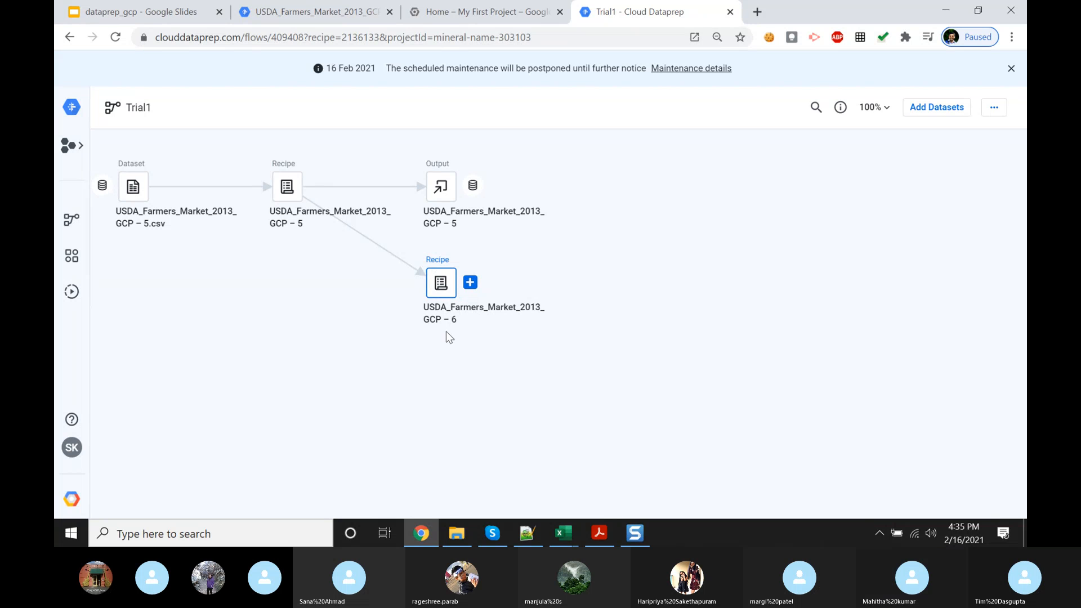
pyautogui.doubleClick(441, 285)
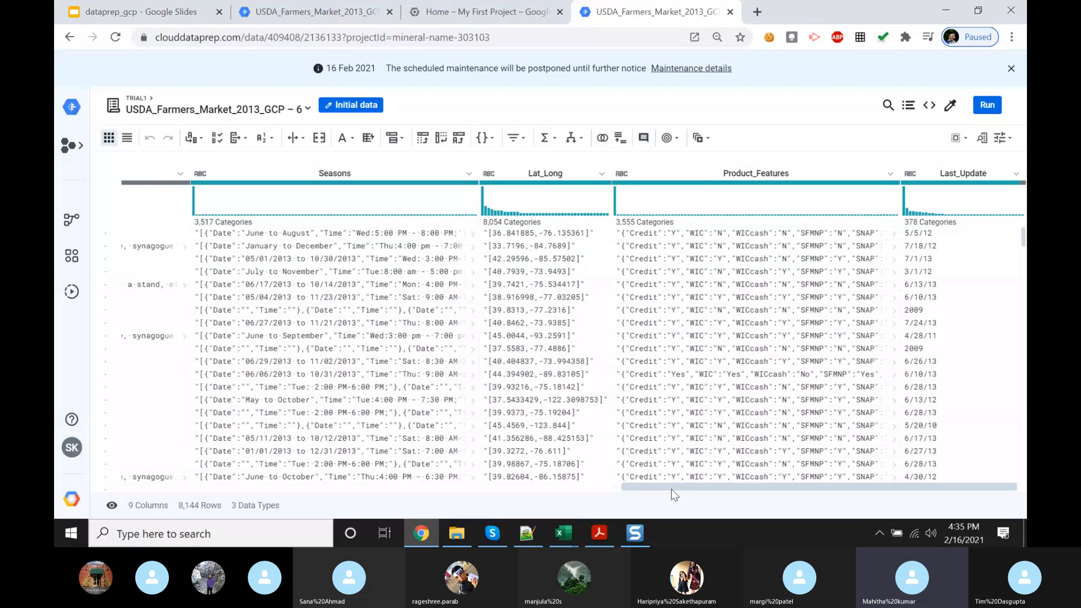
# Step: Look across the new recipe's columns and check the Lat_Long column's operations, including its row filters
pyautogui.hscroll(-3, 671, 489)
pyautogui.hscroll(3, 788, 467)
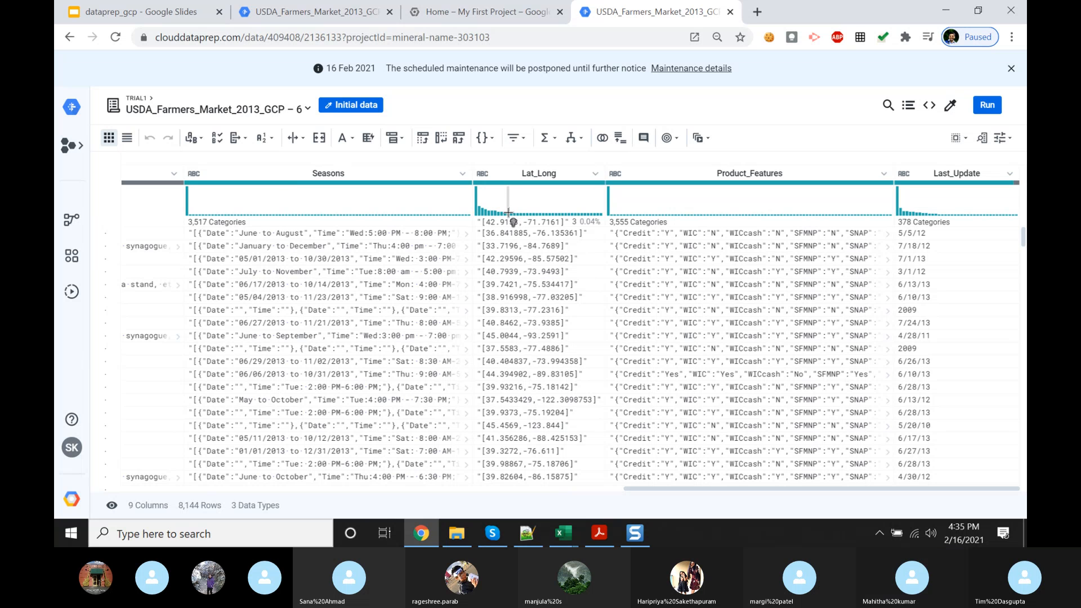
pyautogui.moveTo(604, 183)
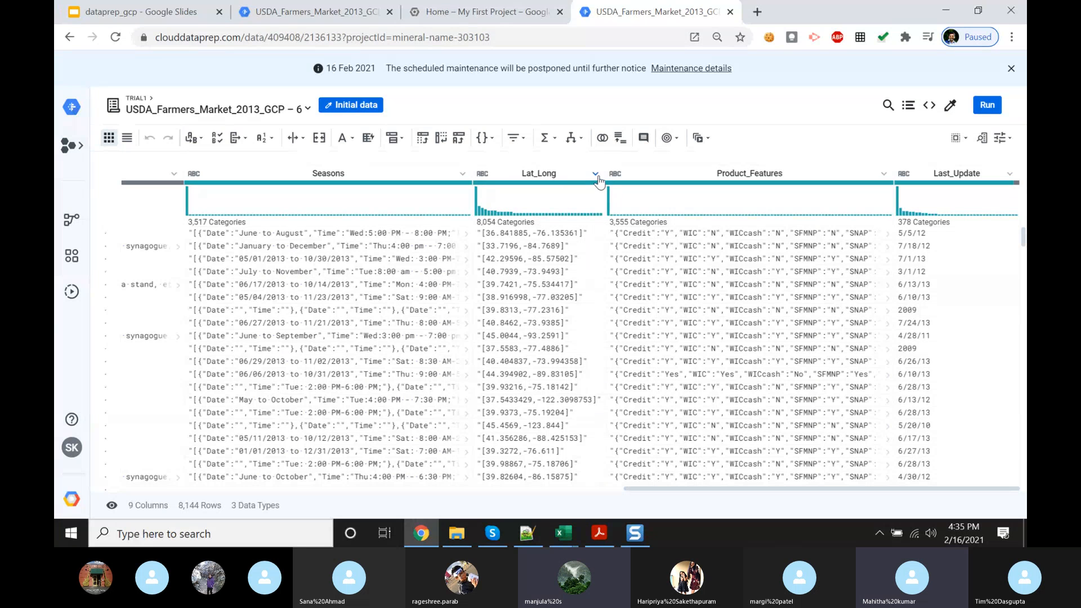
pyautogui.click(596, 175)
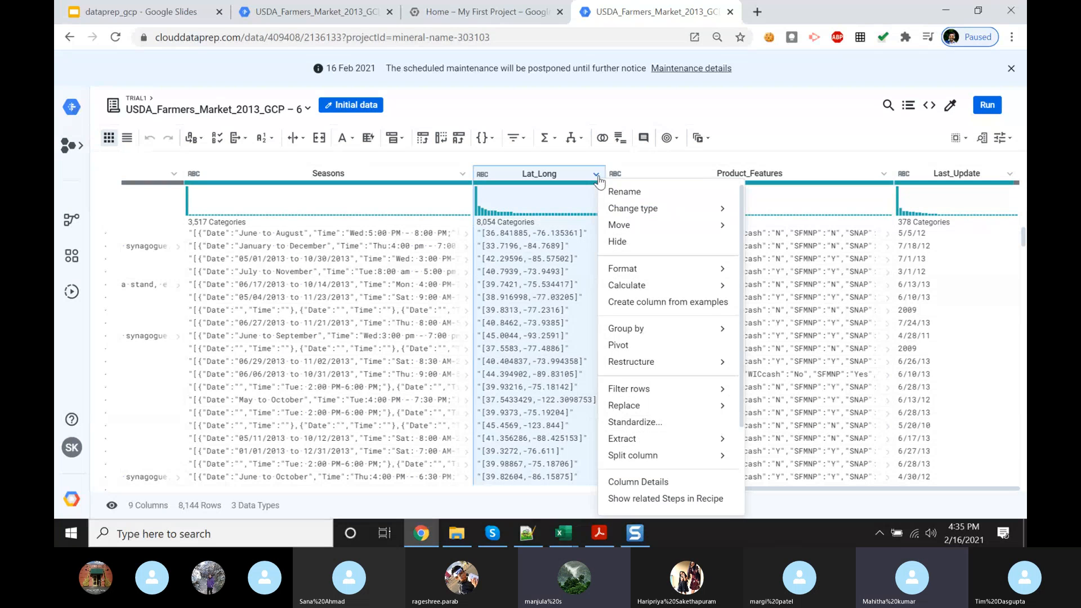
pyautogui.moveTo(676, 389)
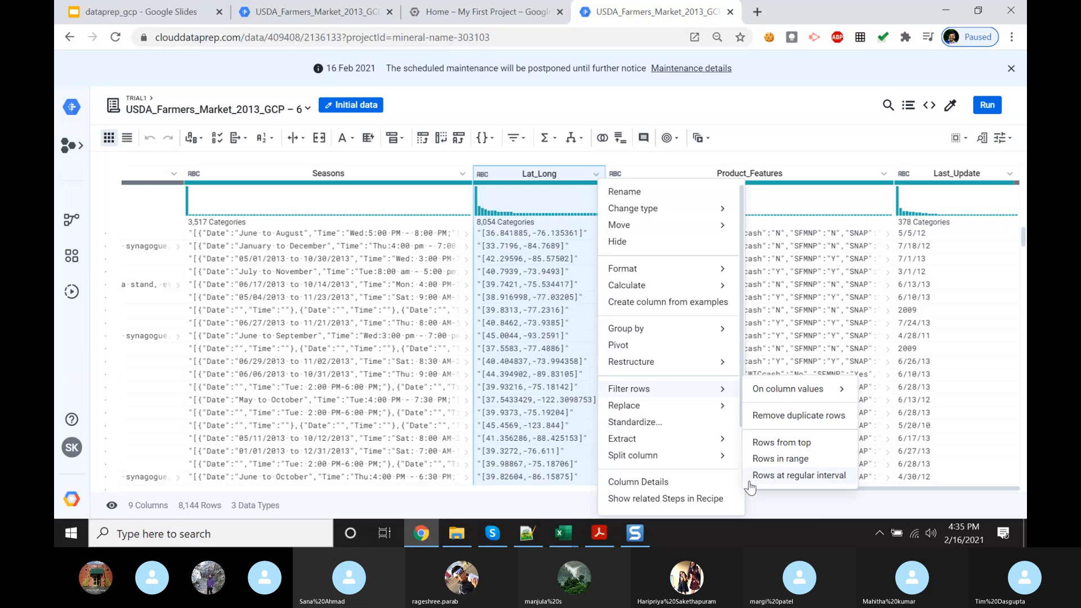
pyautogui.click(727, 488)
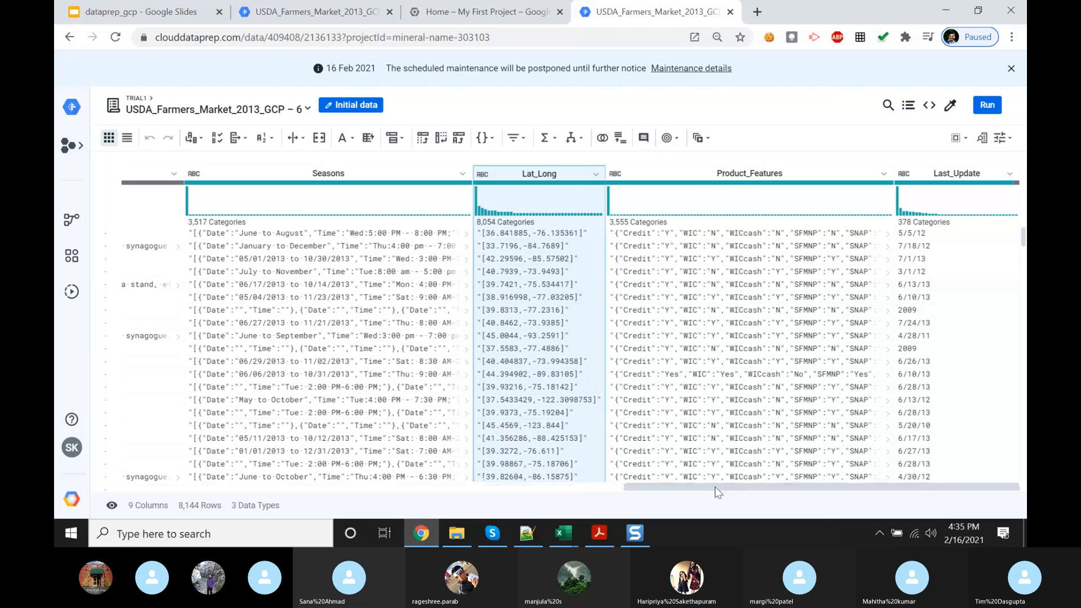
# Step: Examine the Location_Description column's details, including its patterns, summary statistics, top values and string lengths
pyautogui.moveTo(716, 487); pyautogui.dragTo(528, 492)
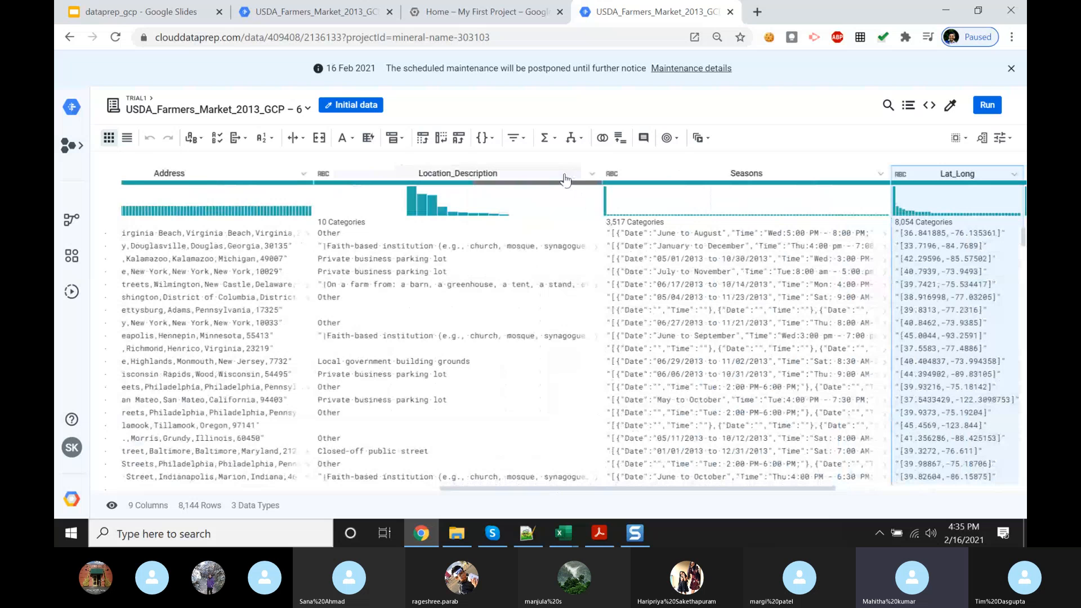
pyautogui.click(593, 174)
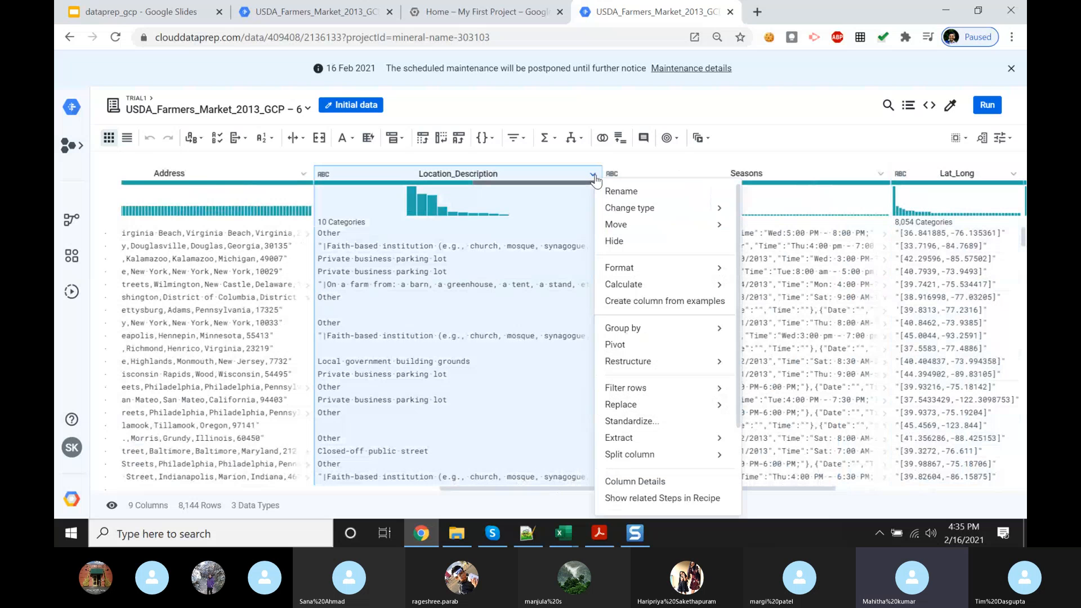
pyautogui.click(639, 482)
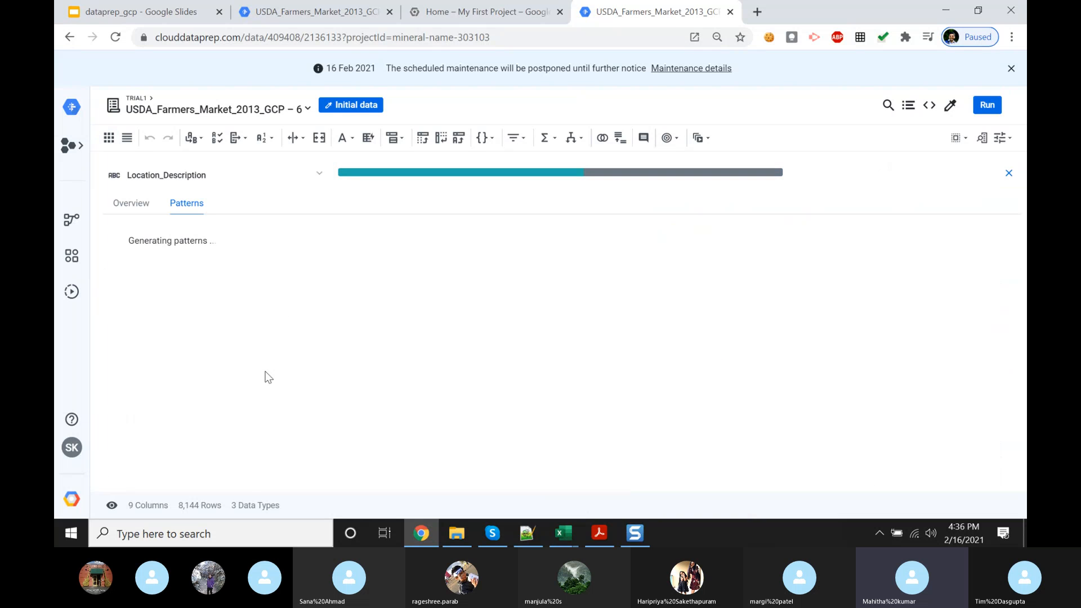
pyautogui.click(131, 204)
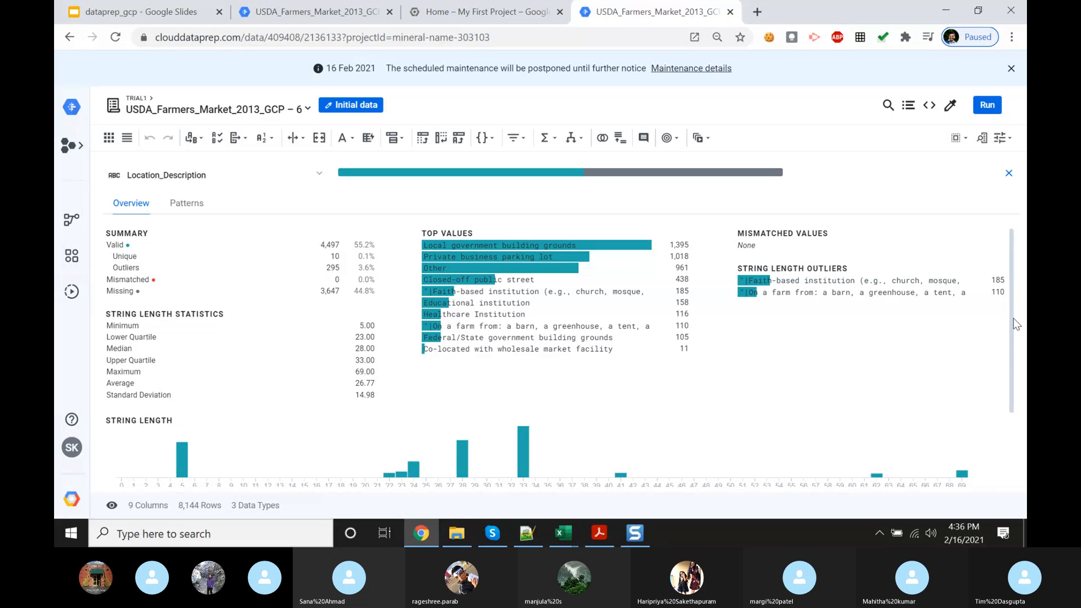
pyautogui.scroll(-2, 1018, 366)
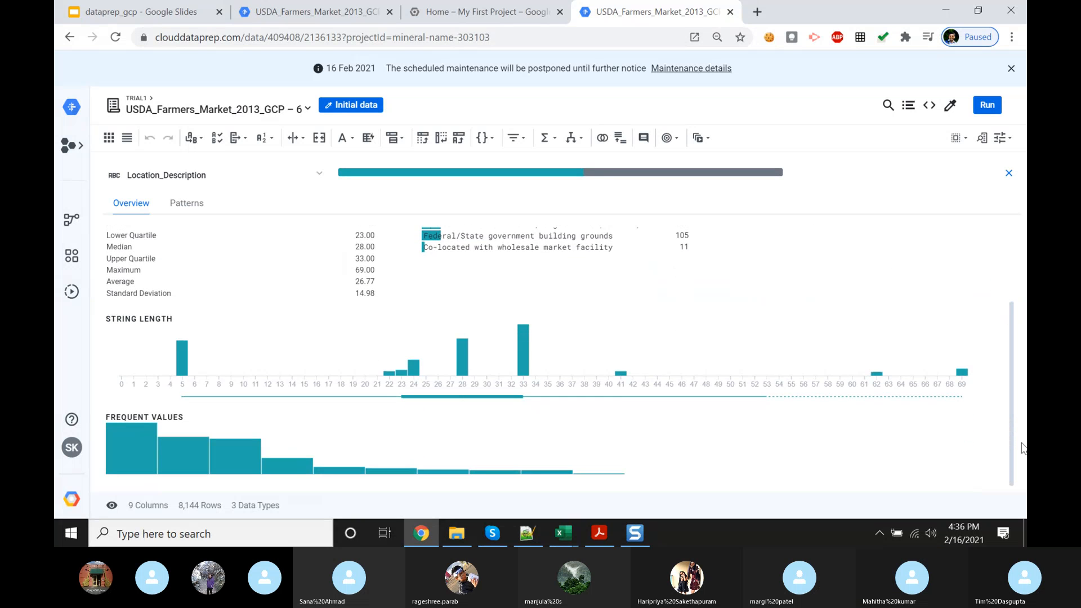
pyautogui.scroll(2, 1020, 416)
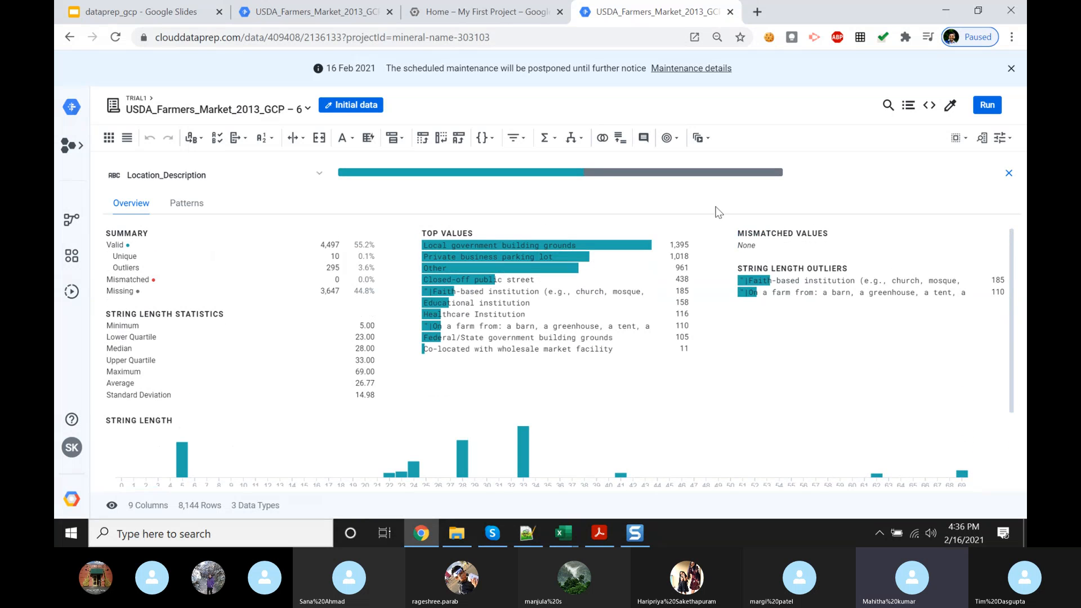
pyautogui.click(1009, 174)
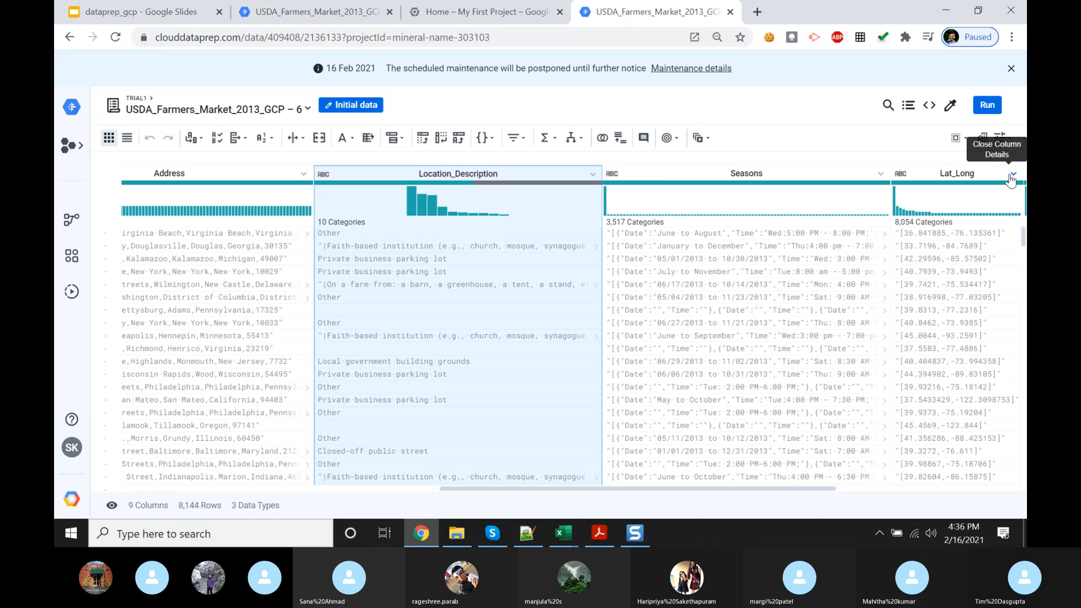
# Step: Show the recipe steps related to Location_Description and start a new step with the ISMISSING function, found by searching "nul"
pyautogui.click(593, 175)
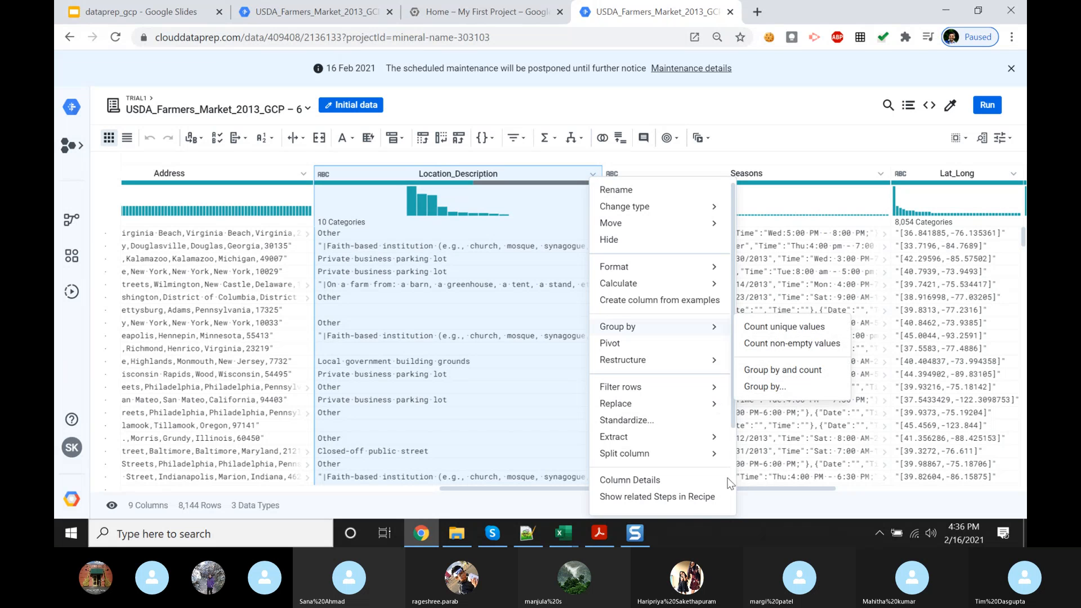
pyautogui.click(703, 498)
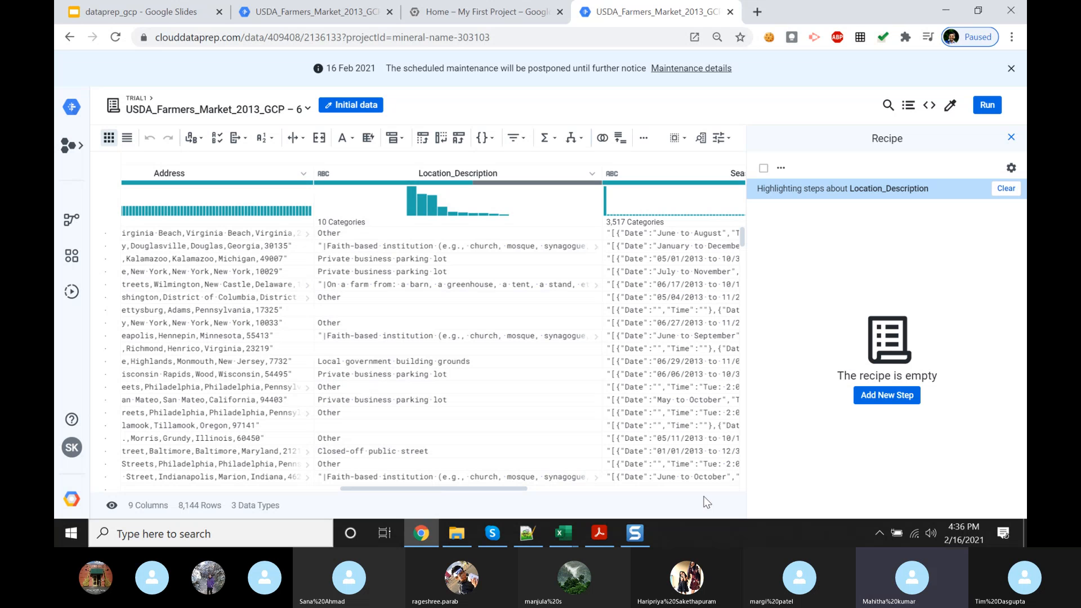
pyautogui.click(890, 398)
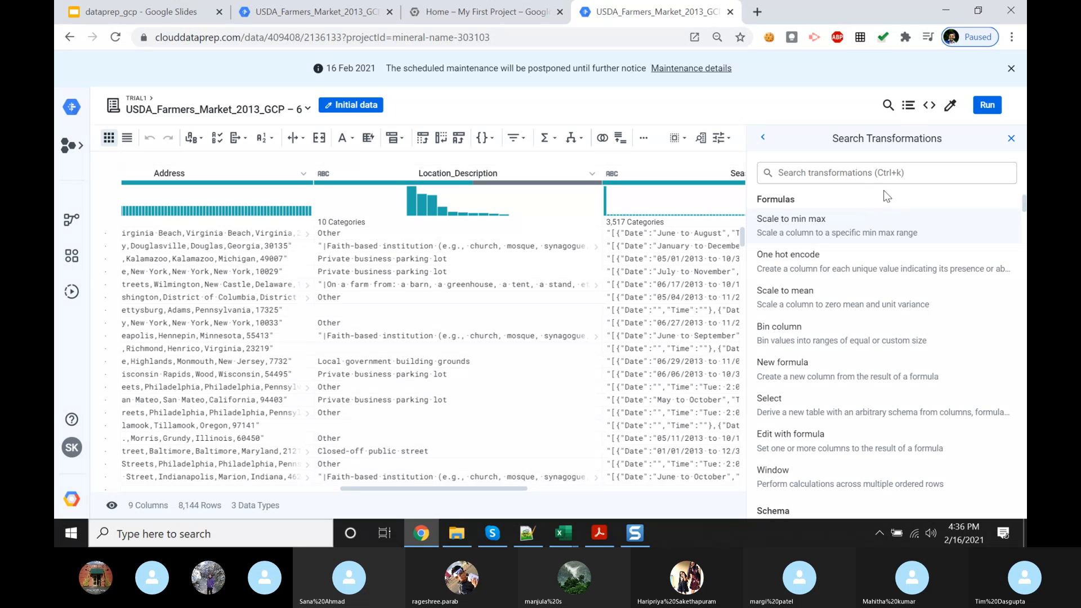
pyautogui.write('nul')
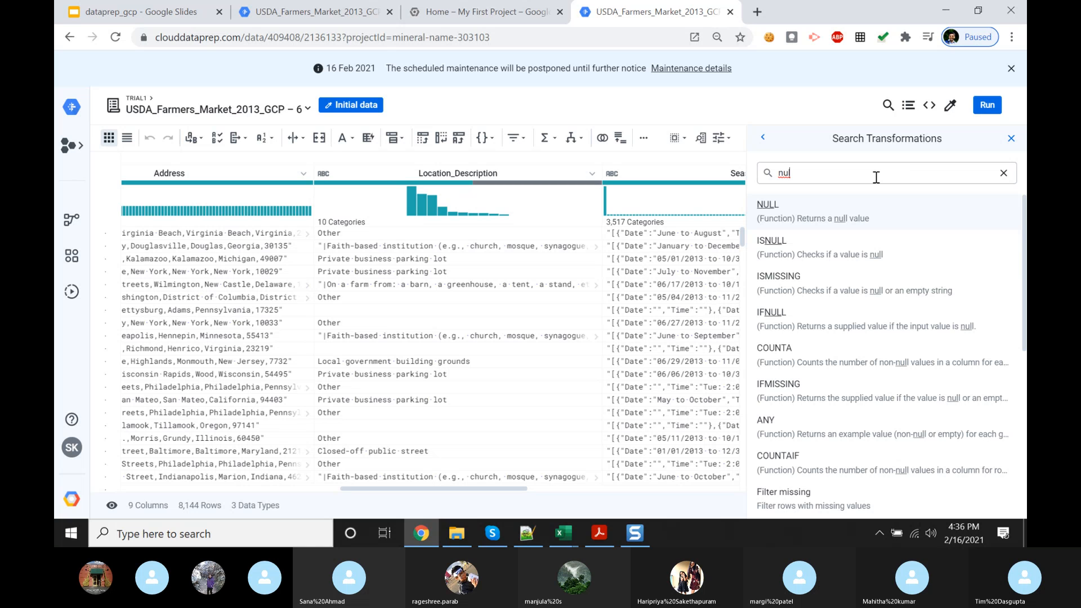
pyautogui.click(784, 277)
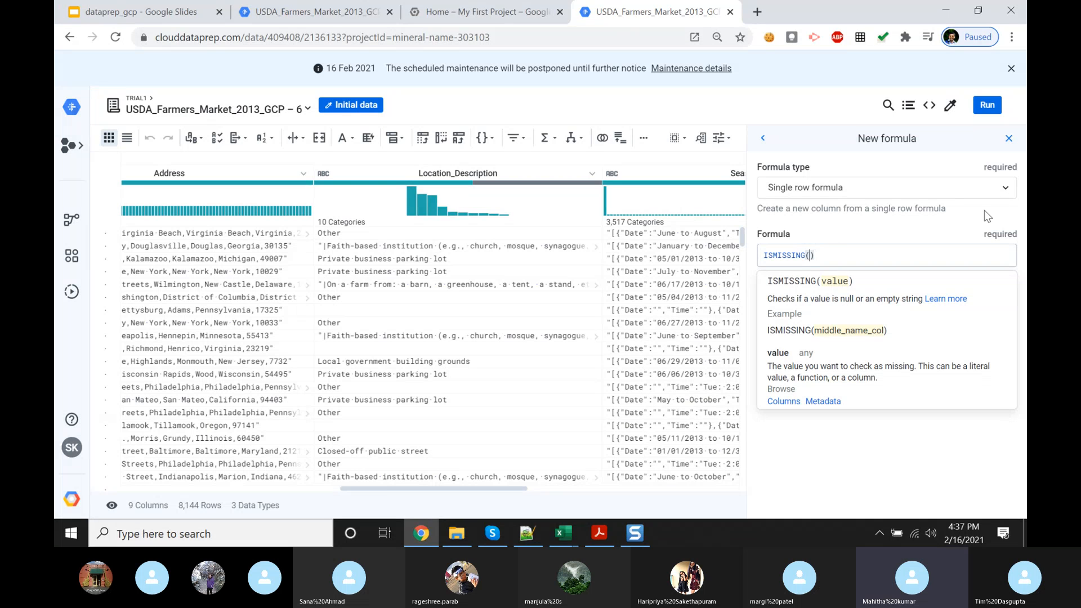
pyautogui.click(1006, 189)
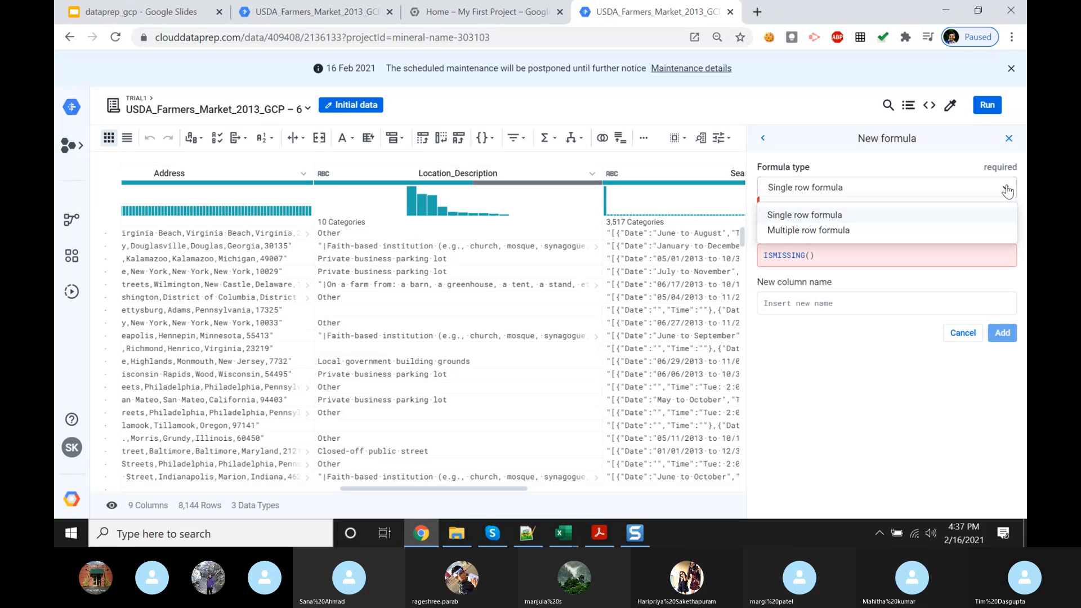
pyautogui.click(1006, 189)
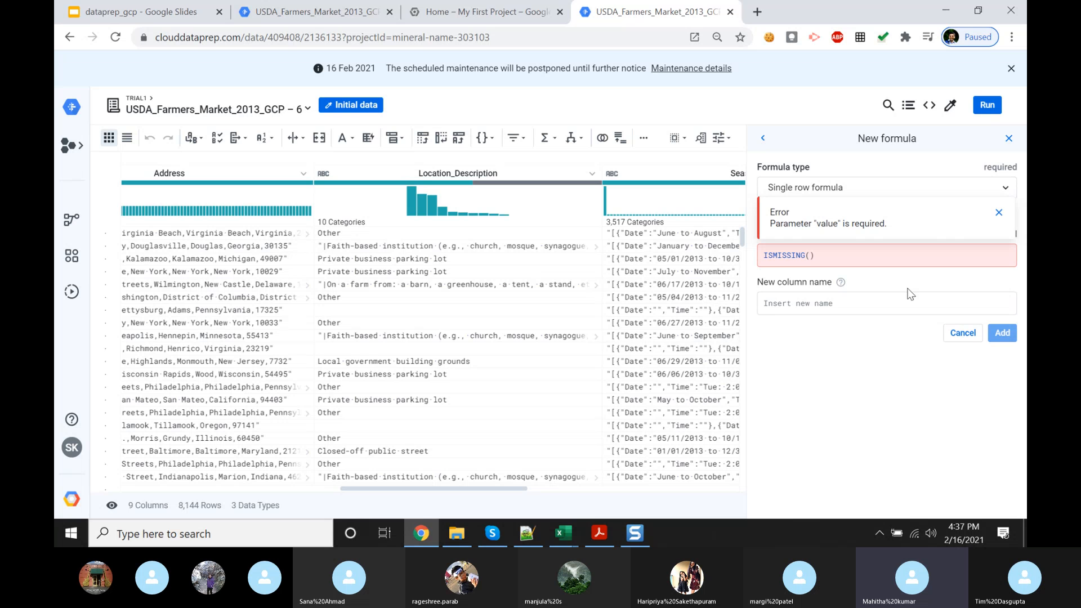
pyautogui.click(886, 300)
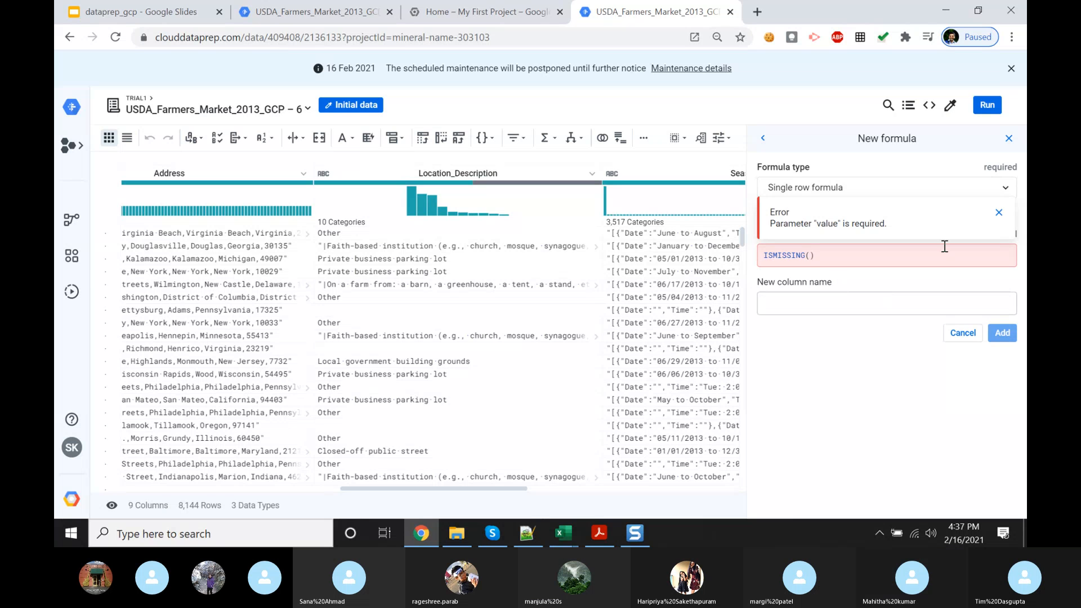
pyautogui.click(1001, 214)
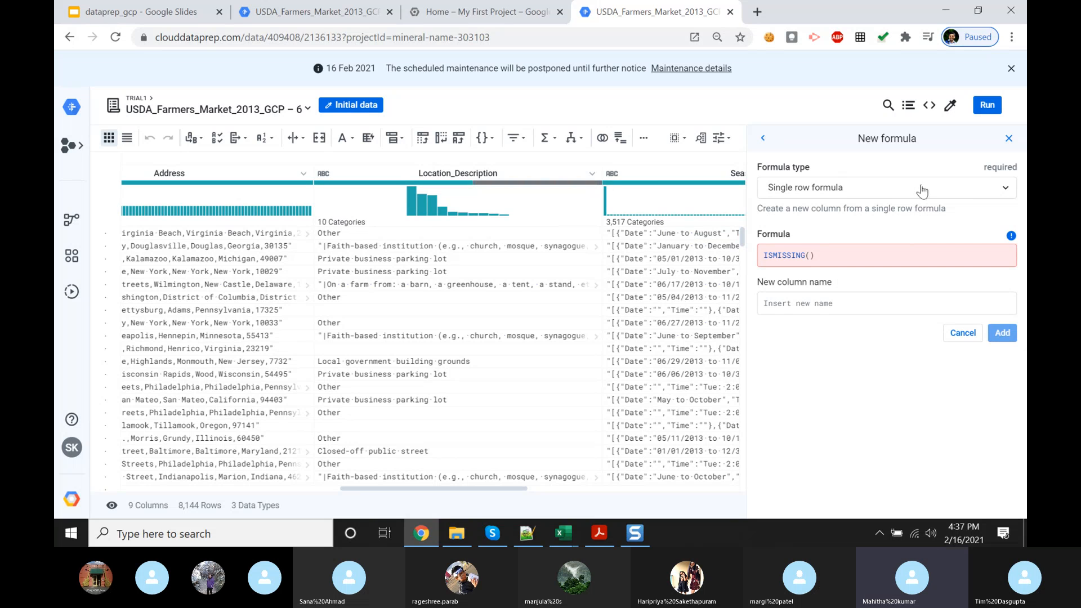
pyautogui.click(1006, 194)
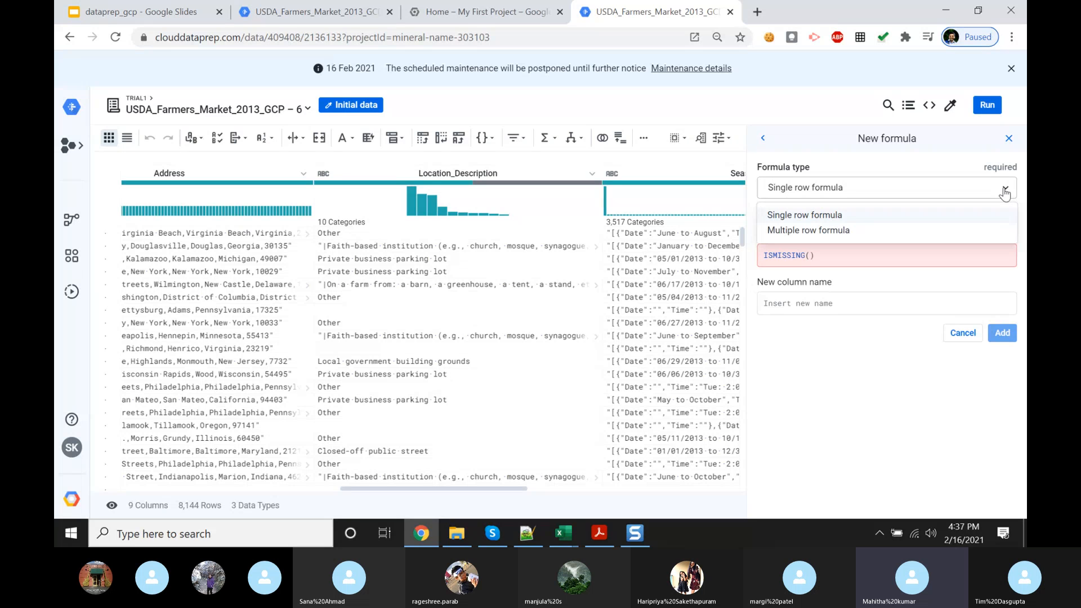
pyautogui.click(956, 237)
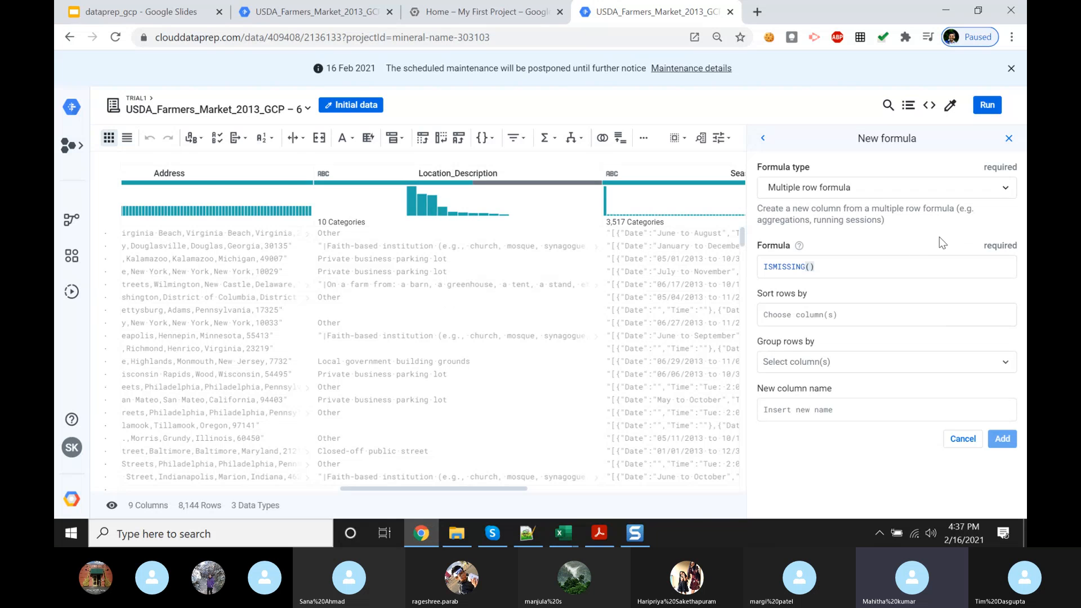
pyautogui.click(826, 411)
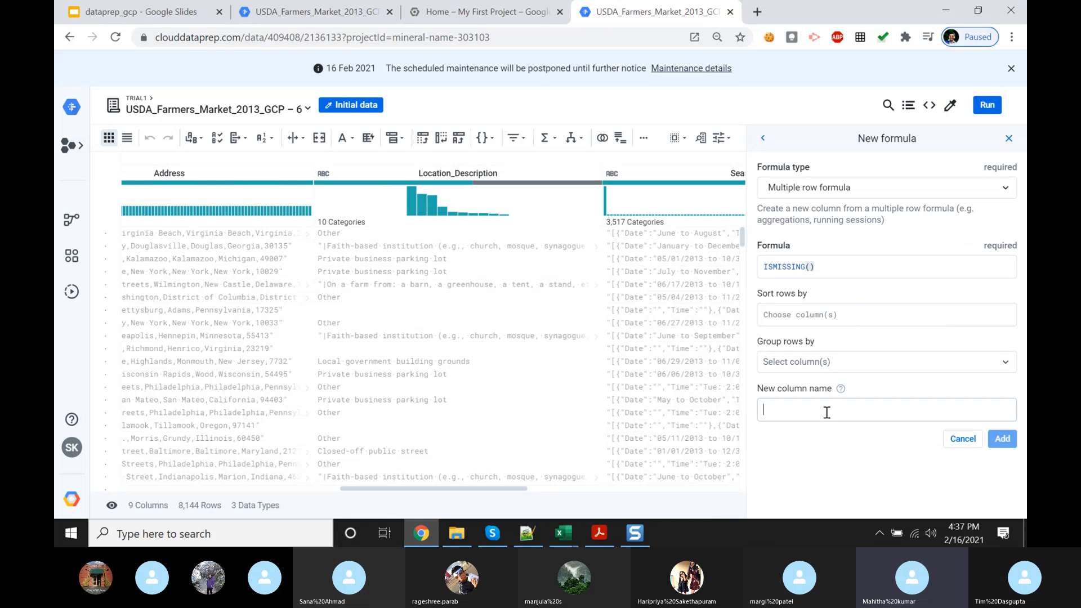
pyautogui.write('loc_desc')
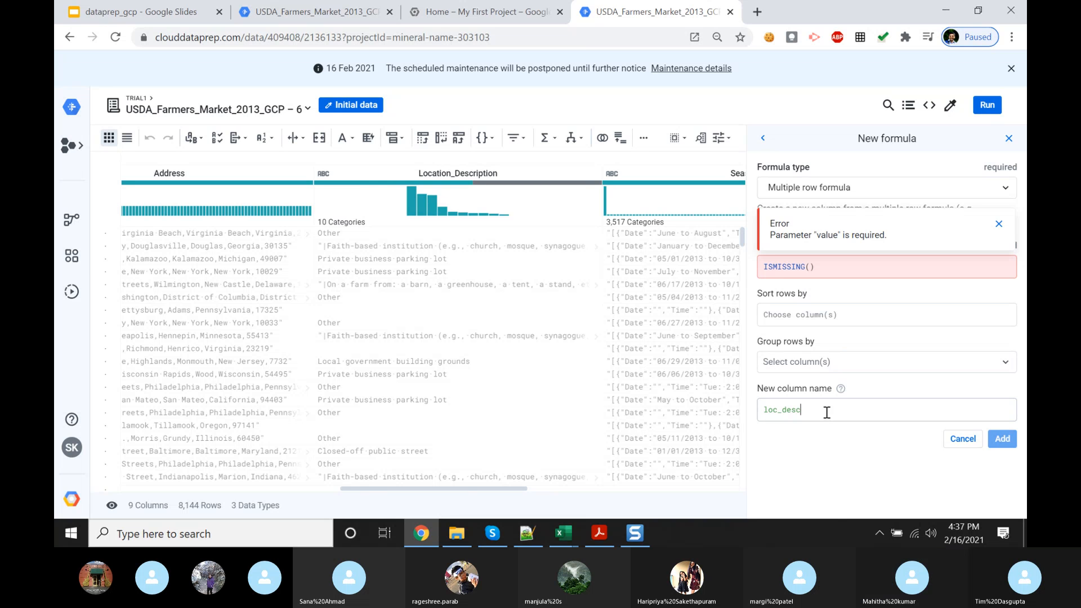
pyautogui.click(1006, 364)
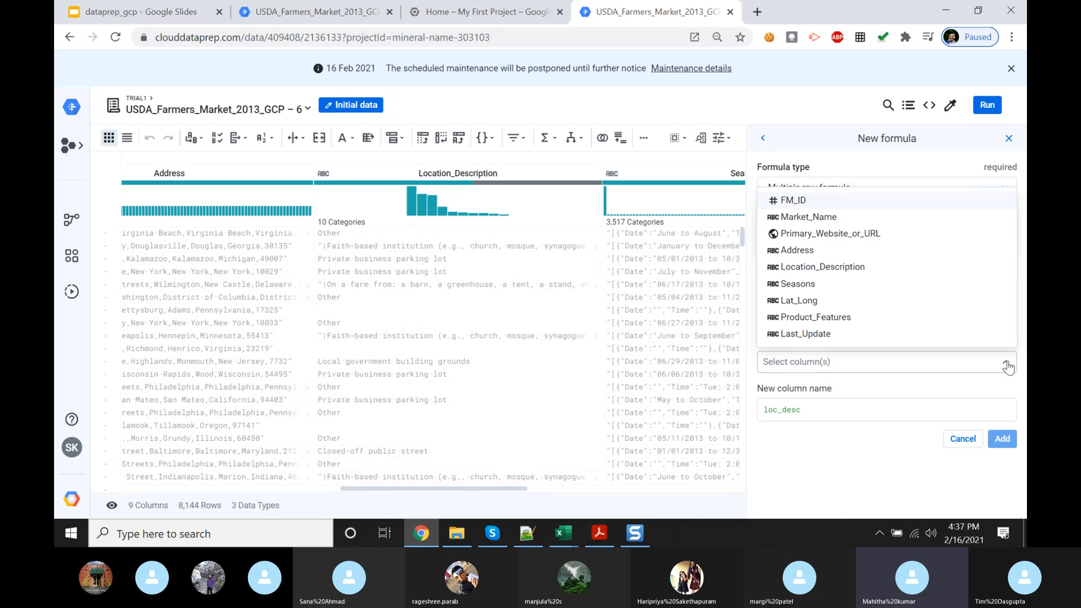
pyautogui.click(1007, 365)
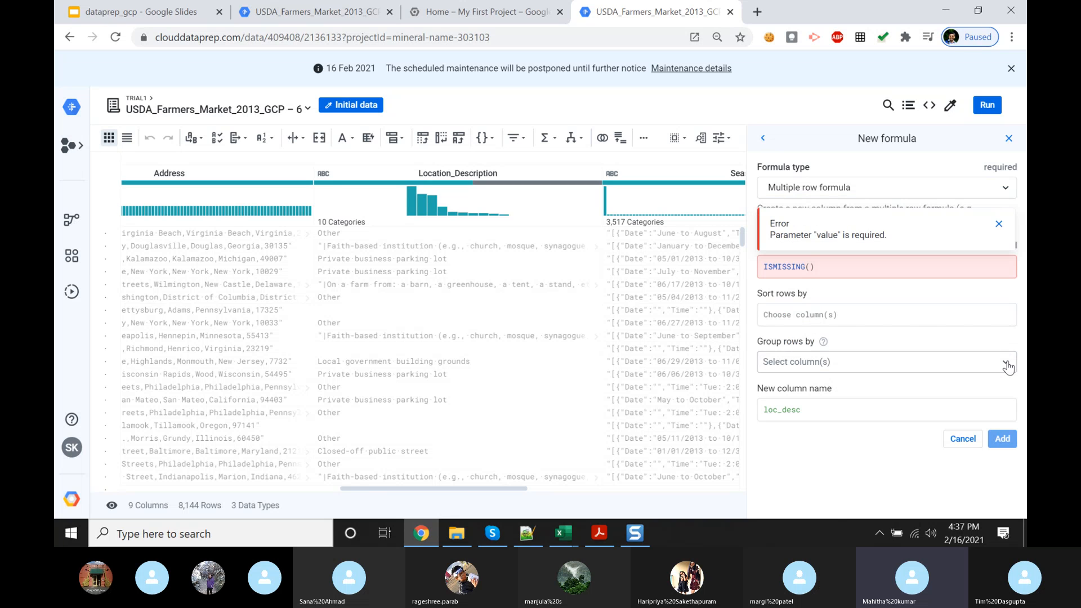
pyautogui.click(1005, 320)
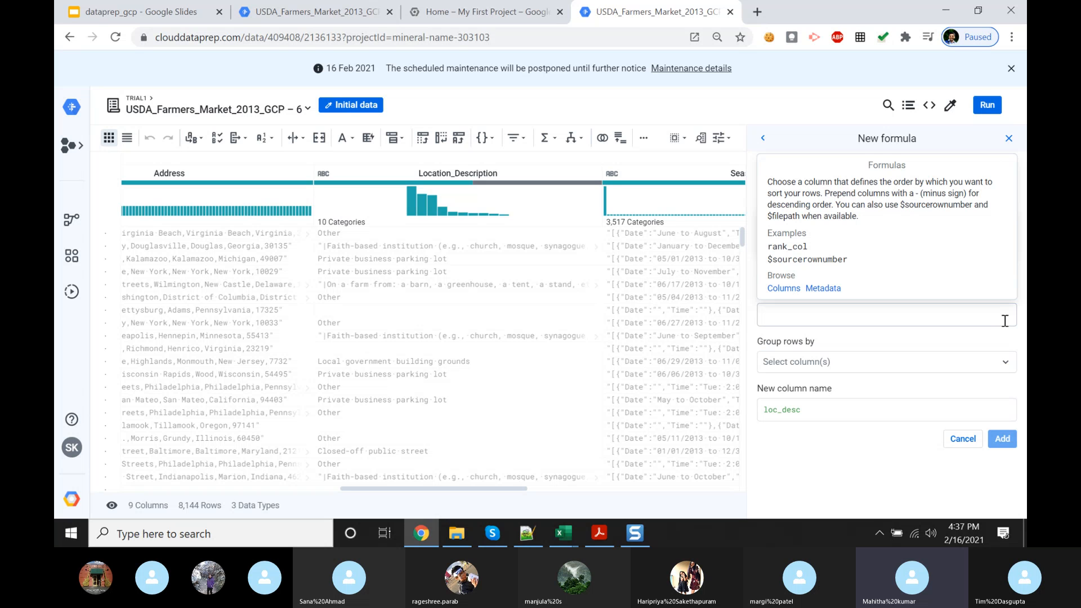
pyautogui.click(882, 449)
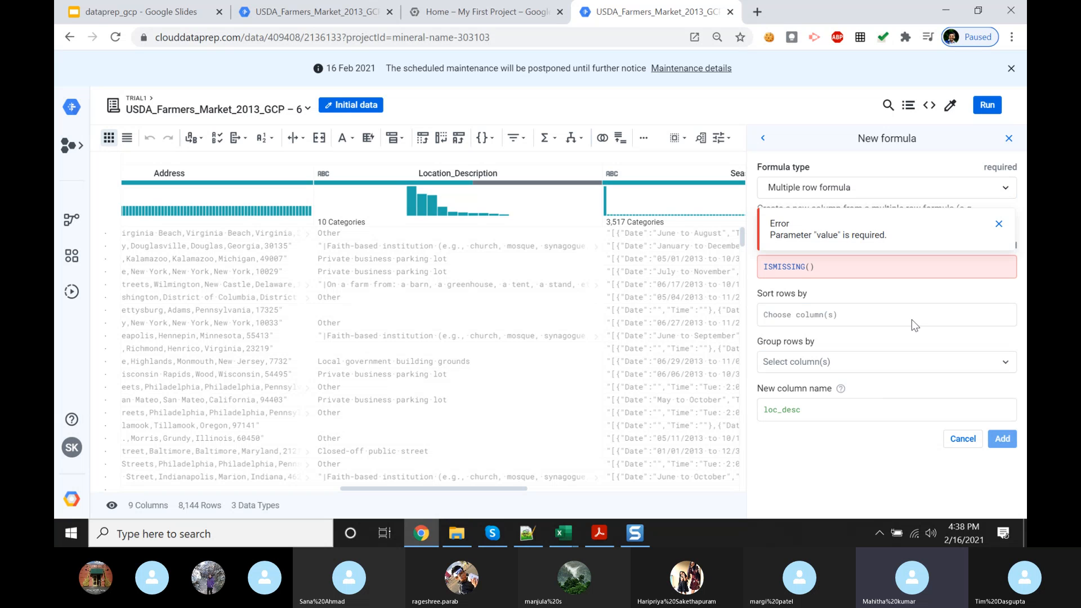
pyautogui.click(1000, 225)
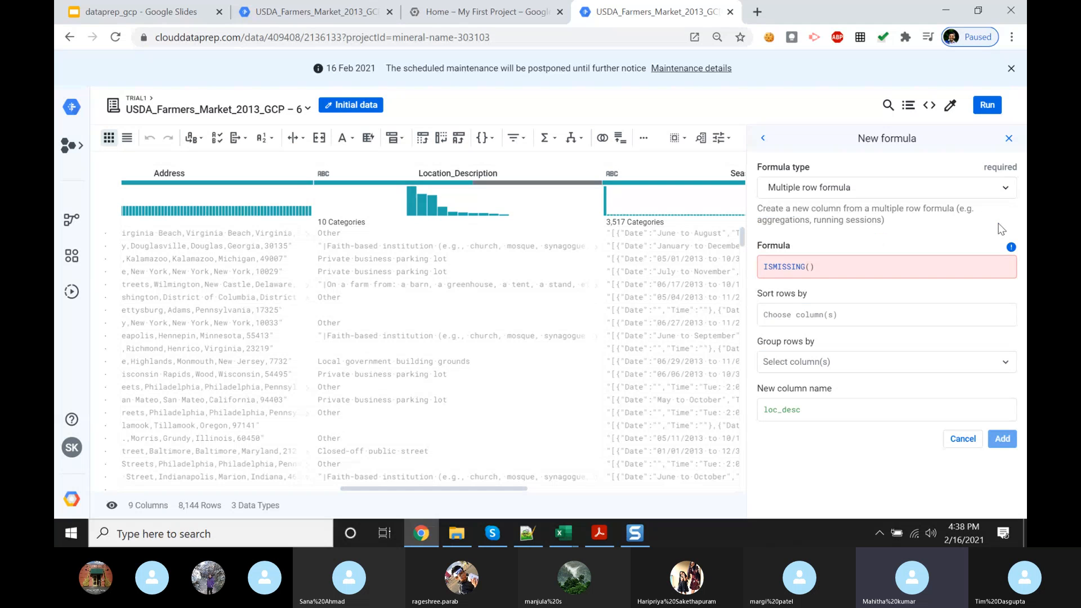
pyautogui.click(898, 260)
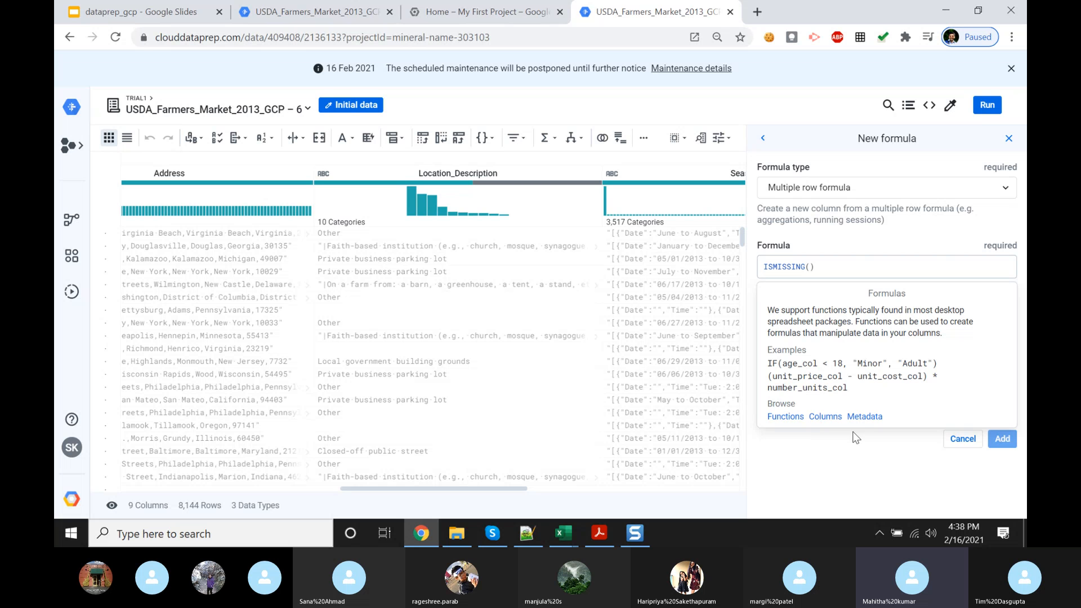
pyautogui.click(963, 439)
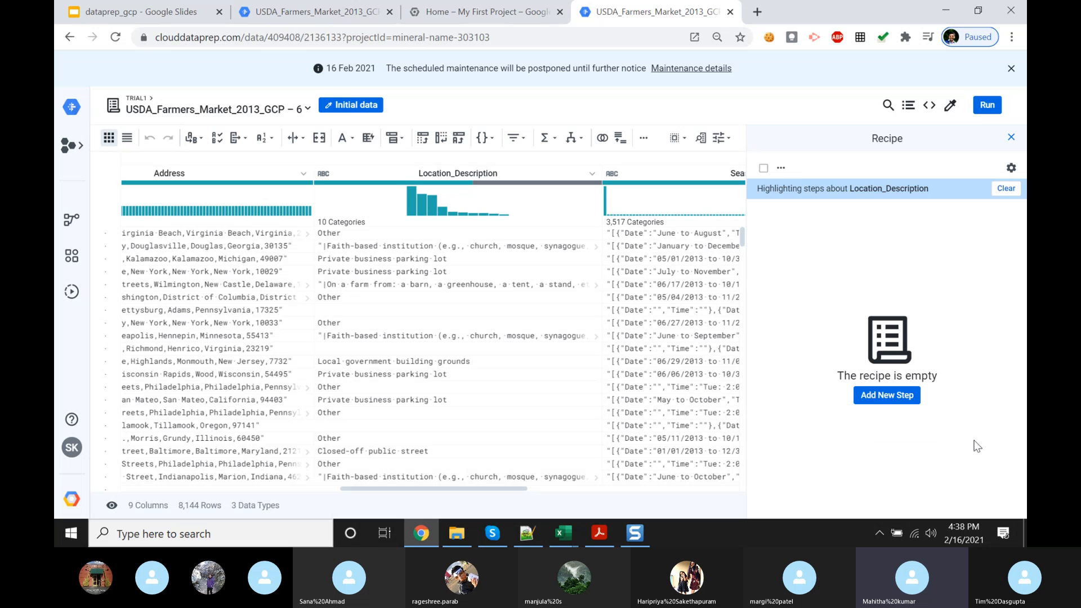
# Step: Start a new recipe step that filters rows with missing values, found by searching the transformations for "mis"
pyautogui.click(592, 174)
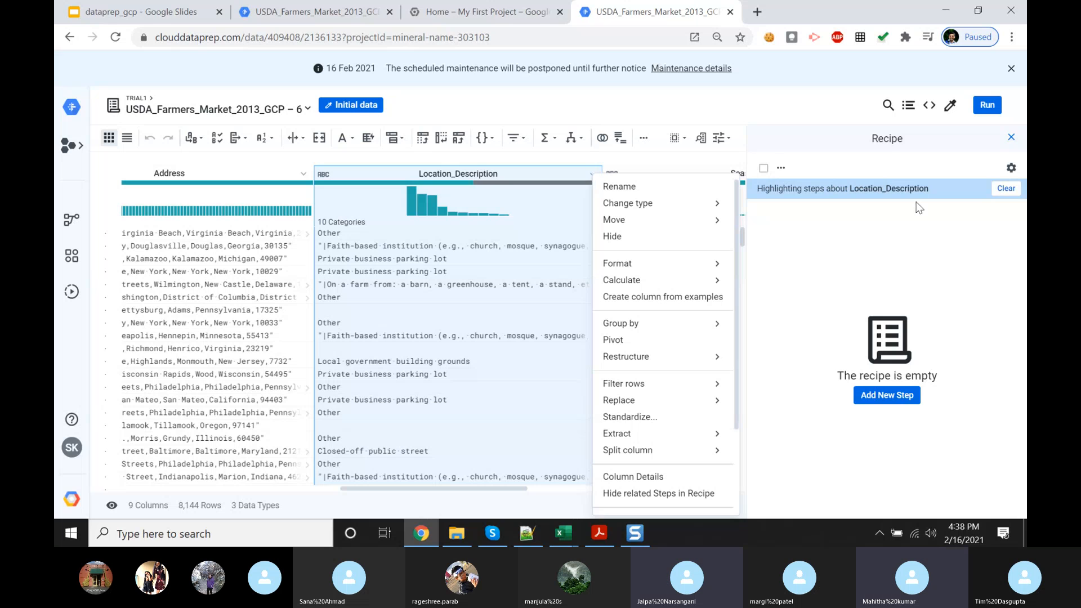
pyautogui.click(889, 401)
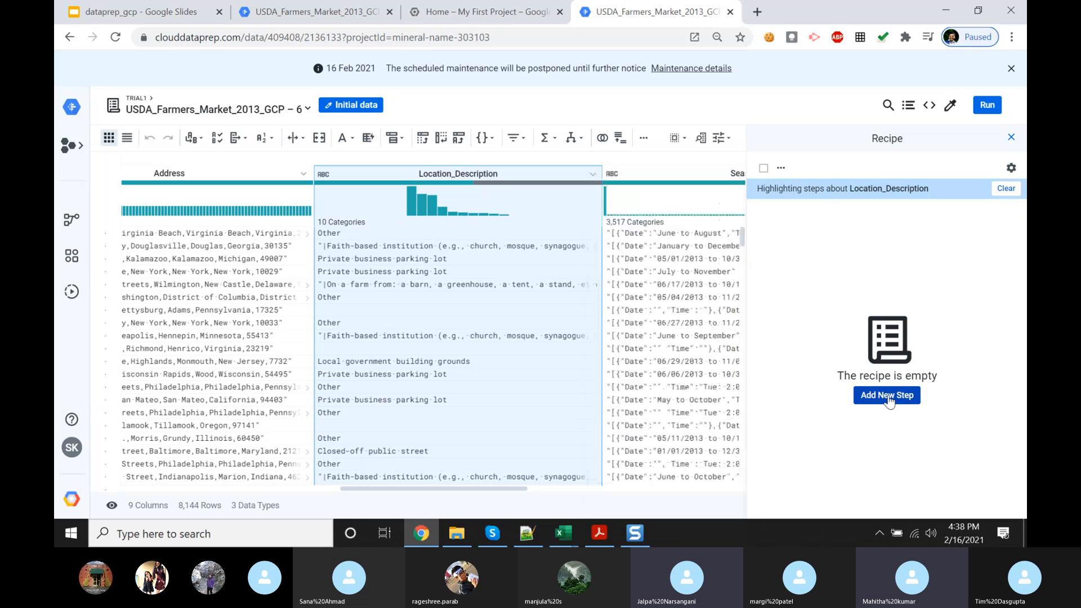
pyautogui.click(889, 397)
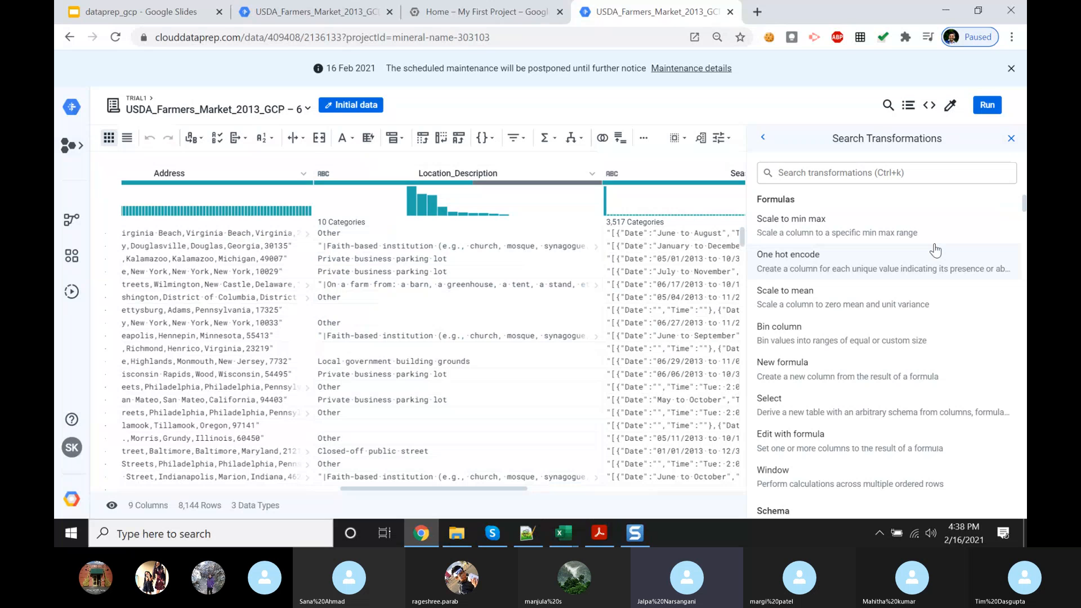
pyautogui.click(875, 172)
pyautogui.write('nu')
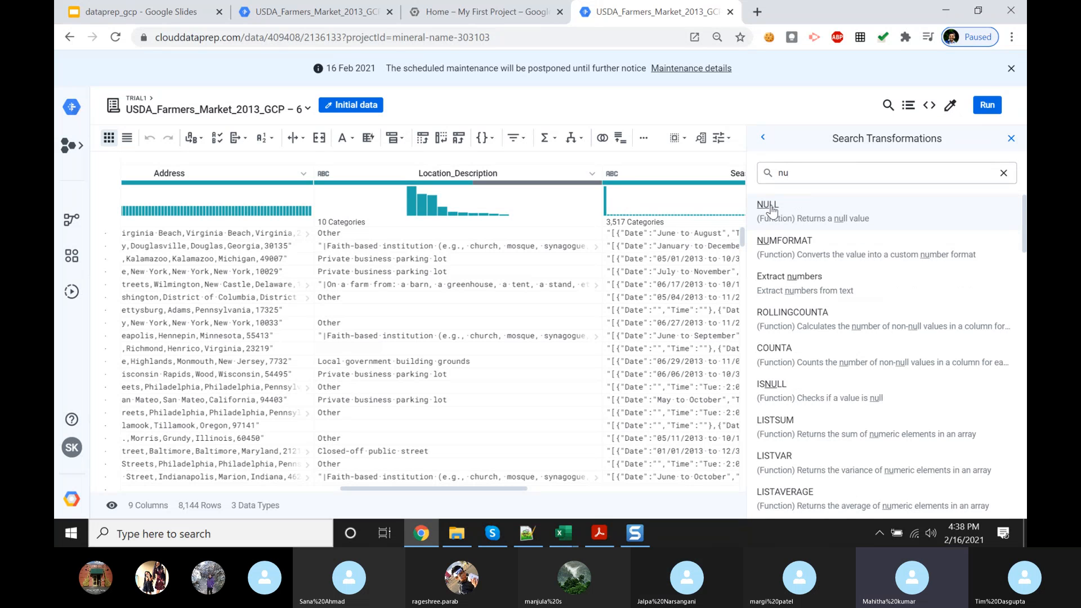
pyautogui.press('BackSpace')
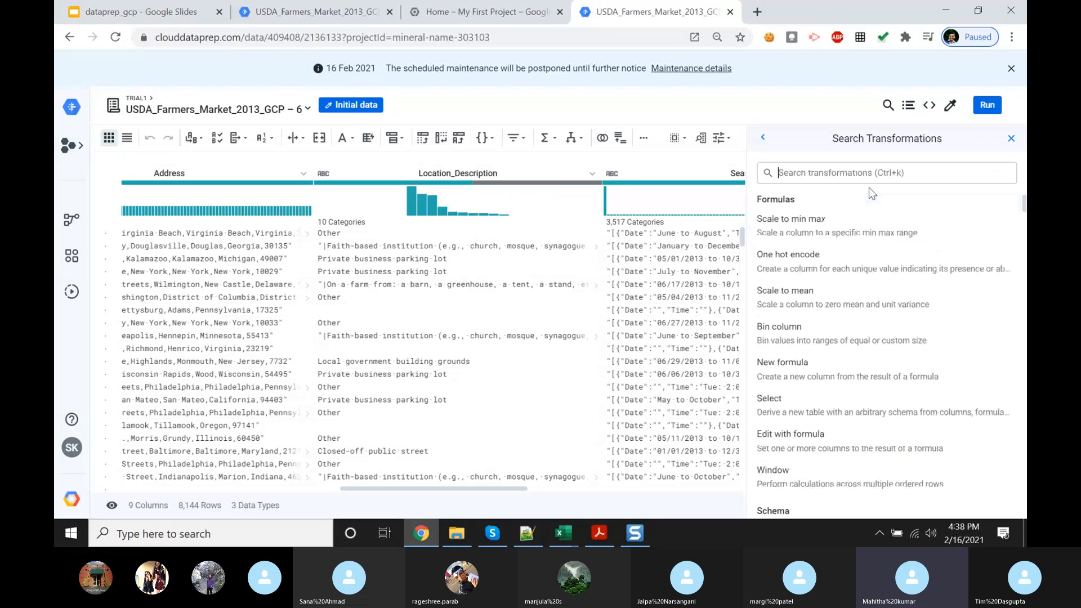
pyautogui.write('mis')
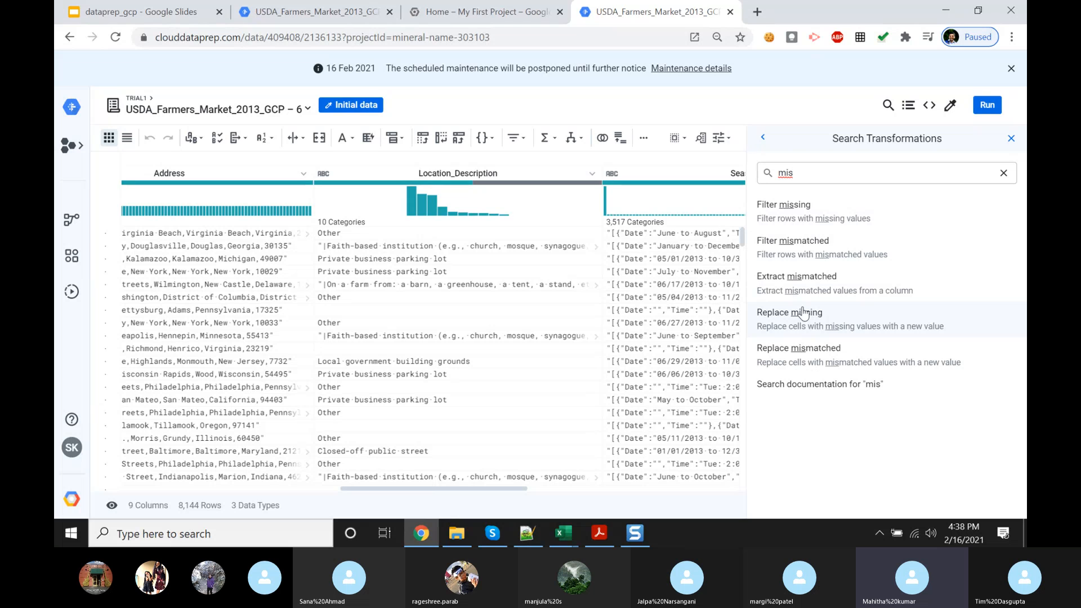
pyautogui.click(791, 206)
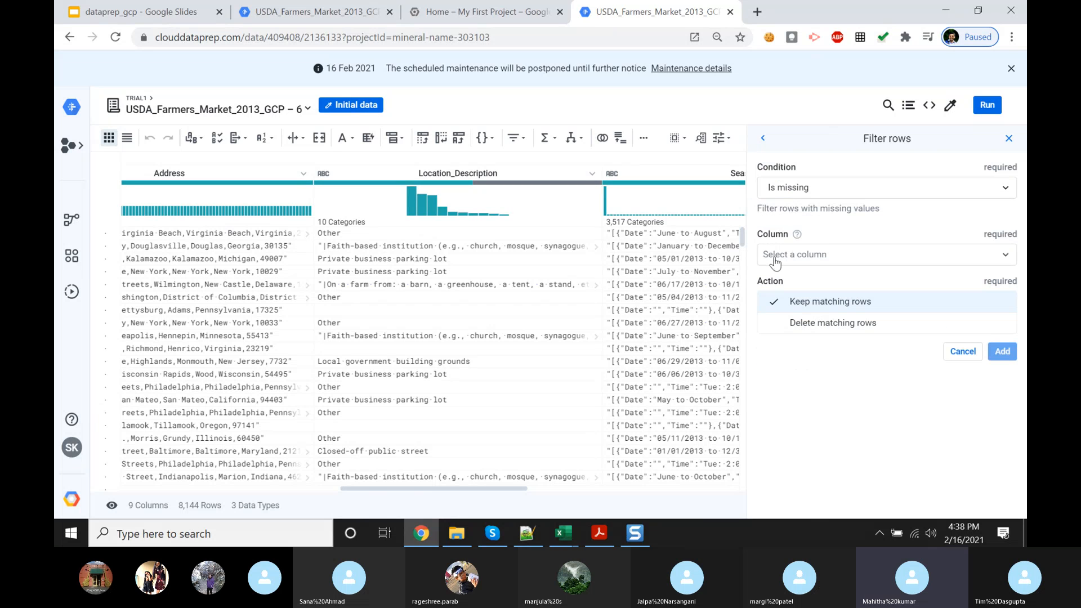
# Step: Set the filter to delete the rows with missing values in Location_Description and add it to the recipe
pyautogui.click(1005, 261)
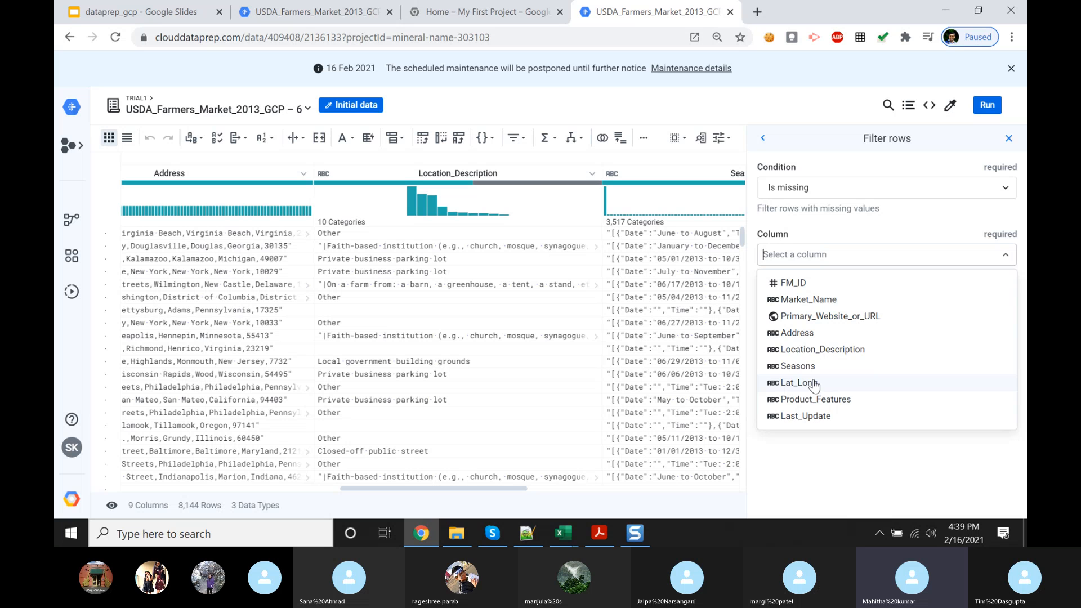
pyautogui.click(818, 350)
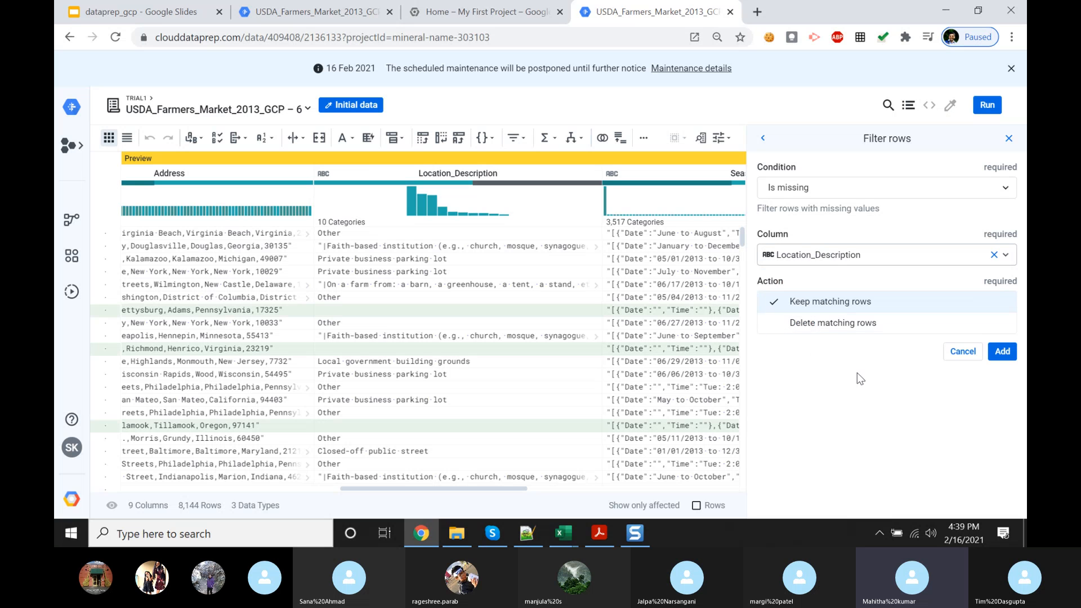
pyautogui.click(851, 326)
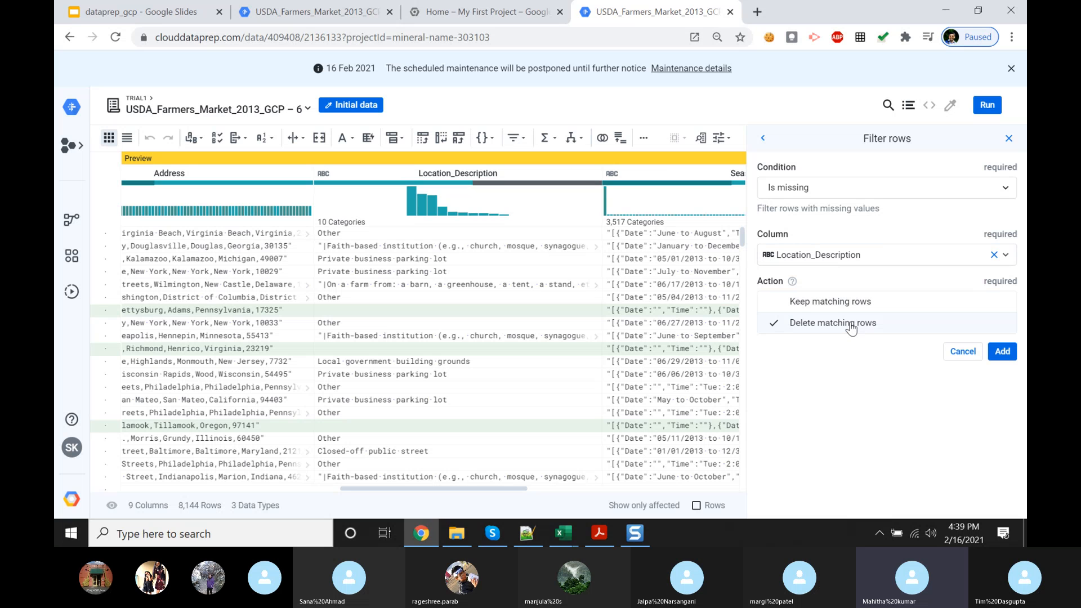
pyautogui.click(1009, 352)
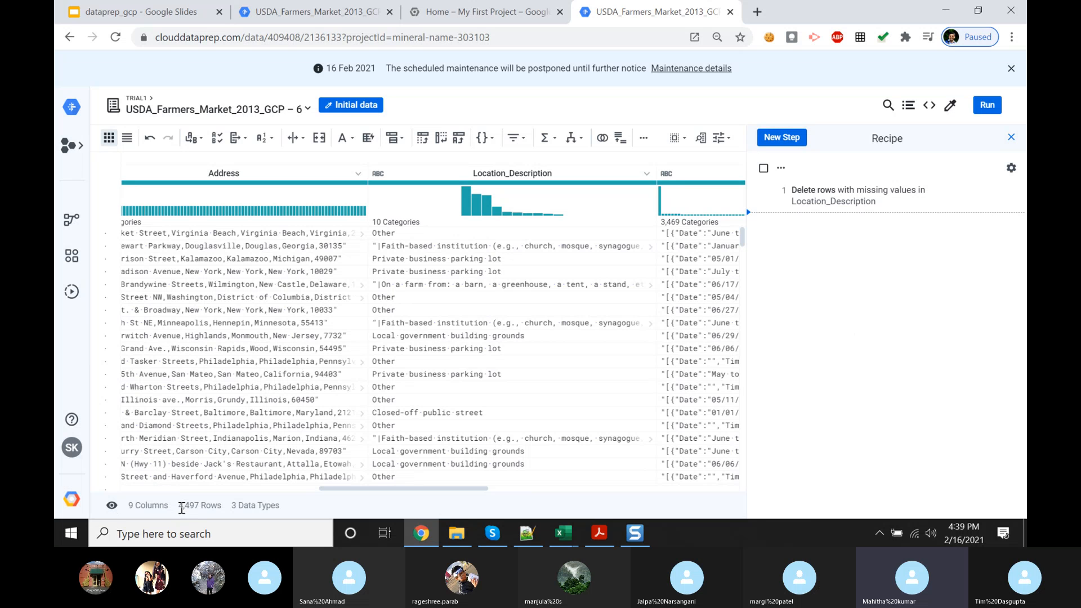
# Step: Run the recipe as a Dataflow job, keeping the existing profiling, CSV publishing and execution settings
pyautogui.moveTo(404, 534)
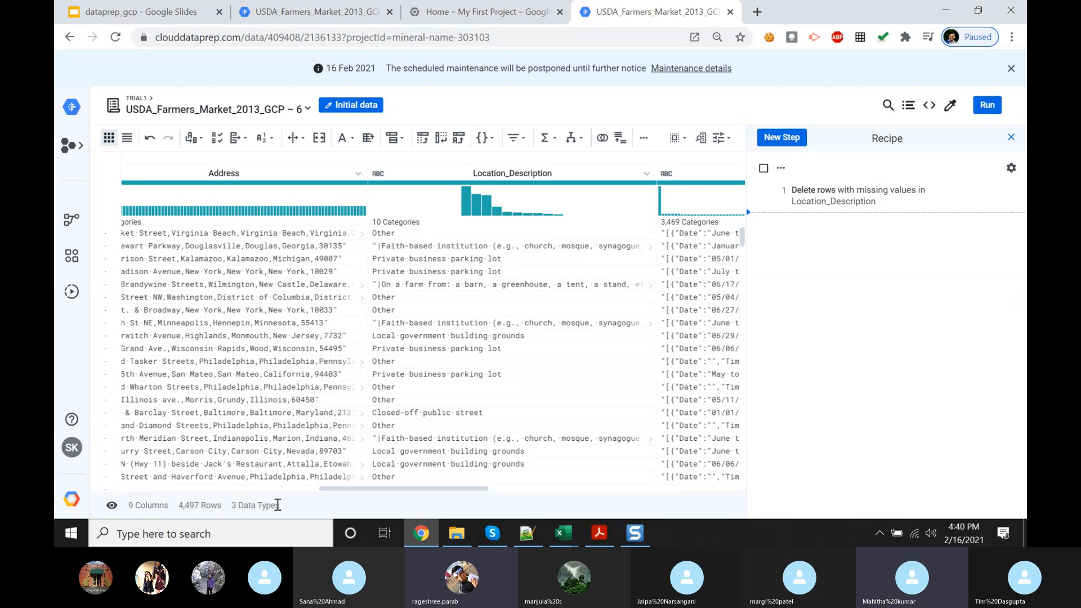
pyautogui.click(986, 110)
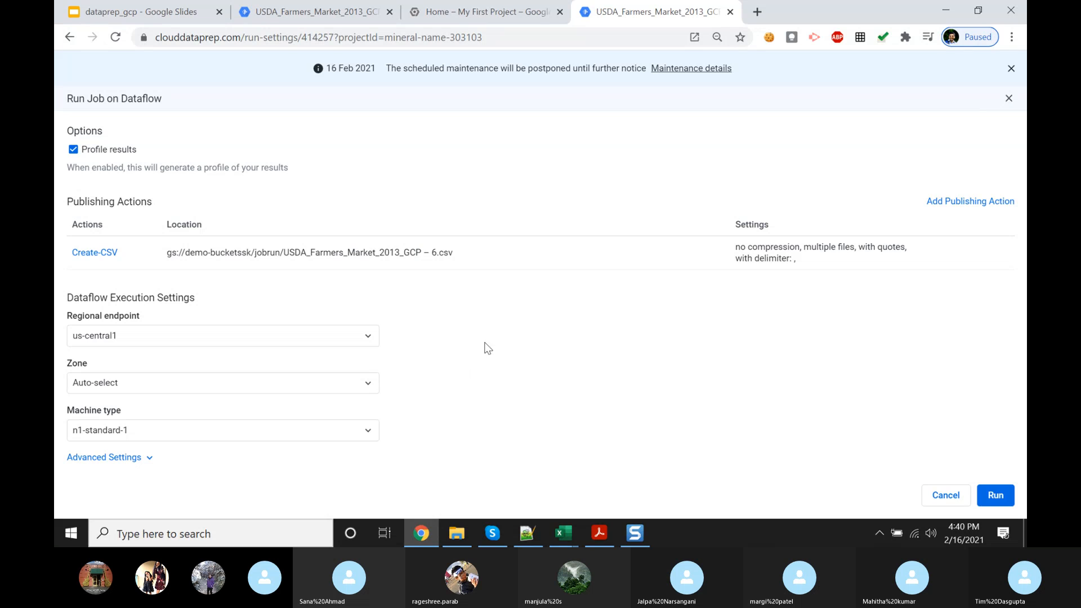
pyautogui.click(993, 496)
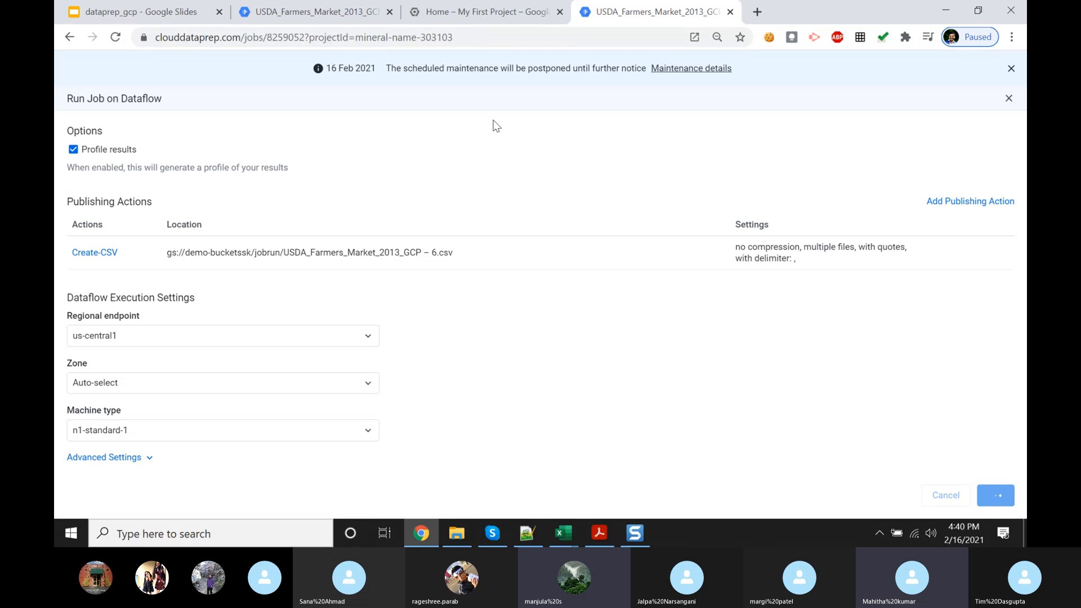
pyautogui.click(476, 14)
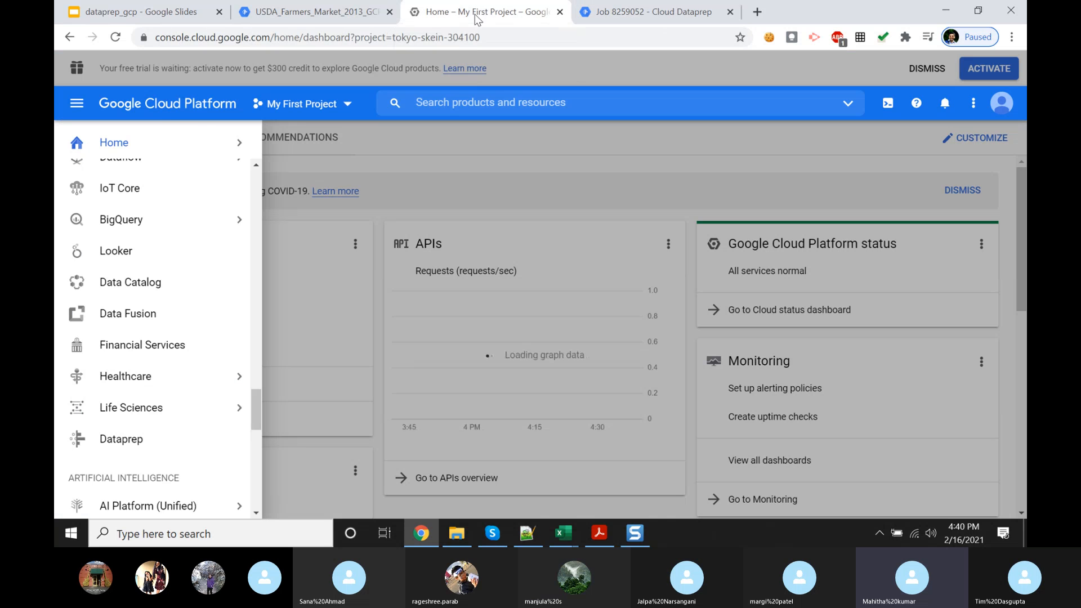
pyautogui.click(615, 7)
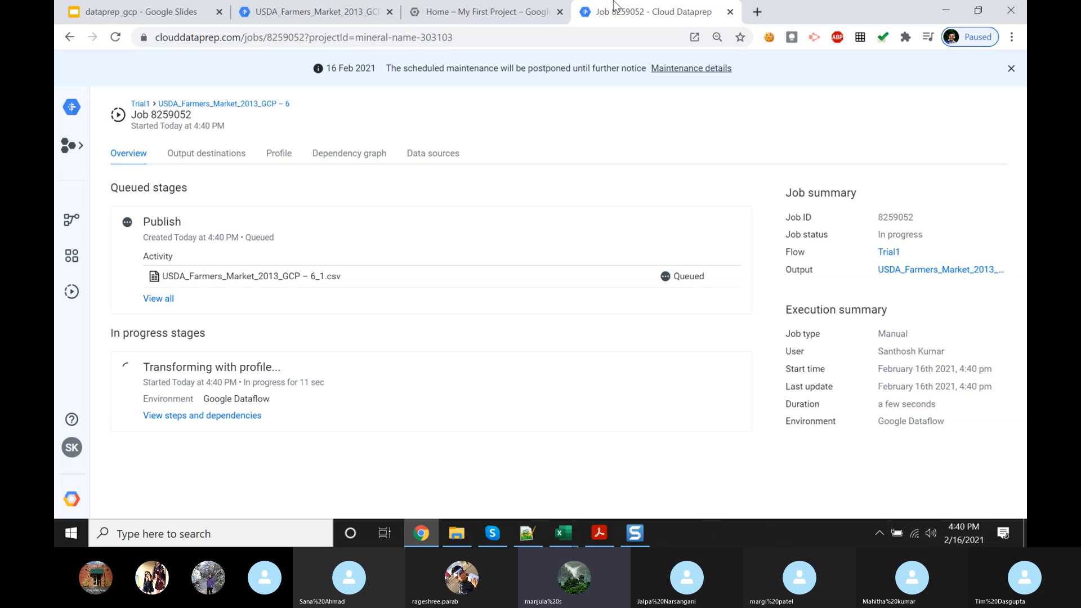
# Step: Review how the dataset, recipes and outputs connect in the Trial1 flow, and return to the list of flows
pyautogui.click(68, 222)
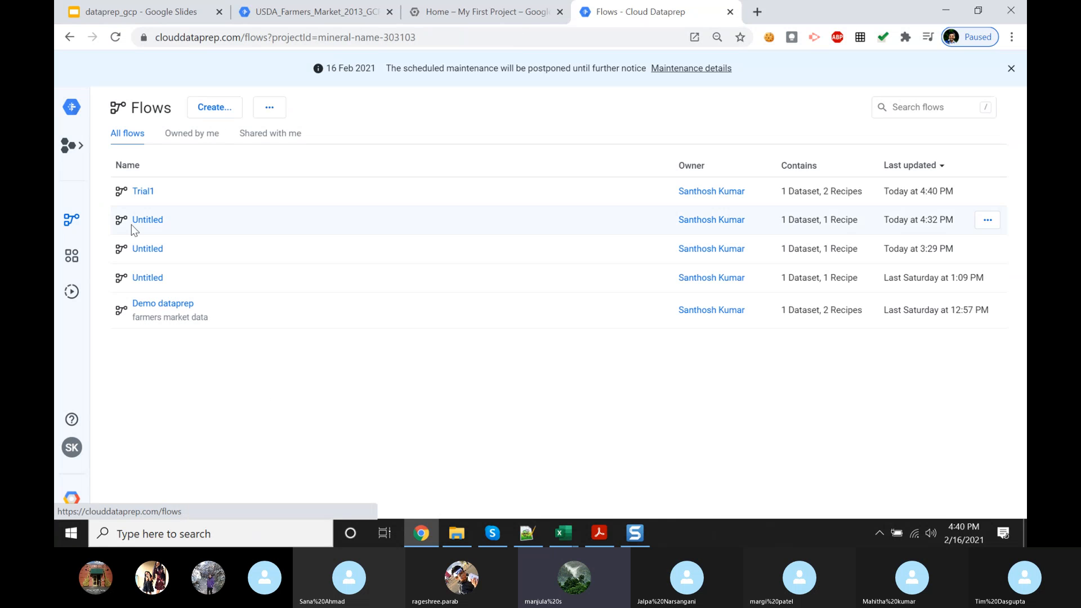
pyautogui.click(150, 192)
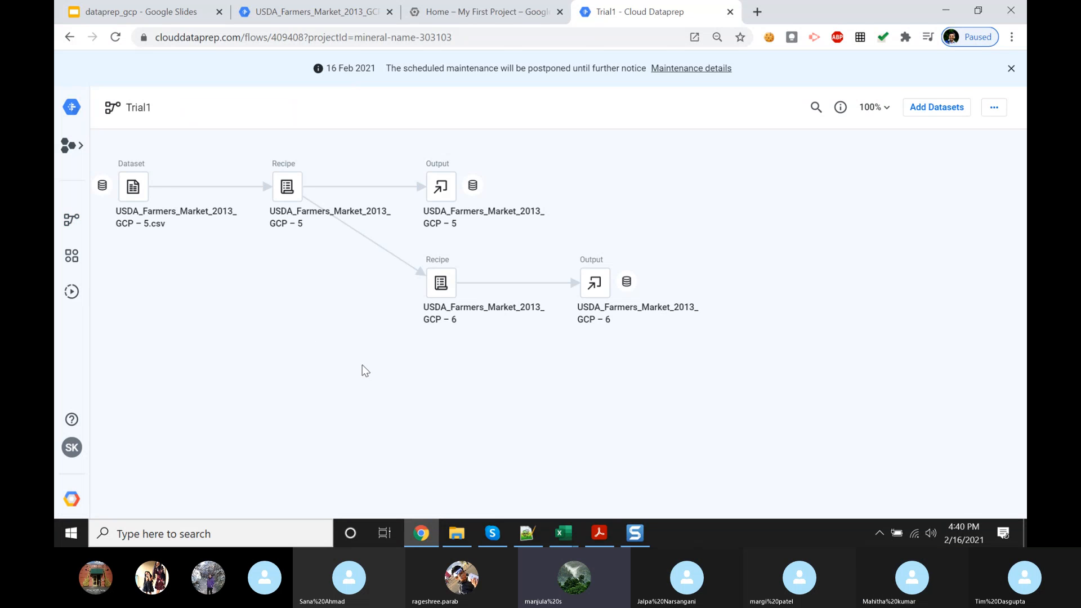
pyautogui.moveTo(136, 203)
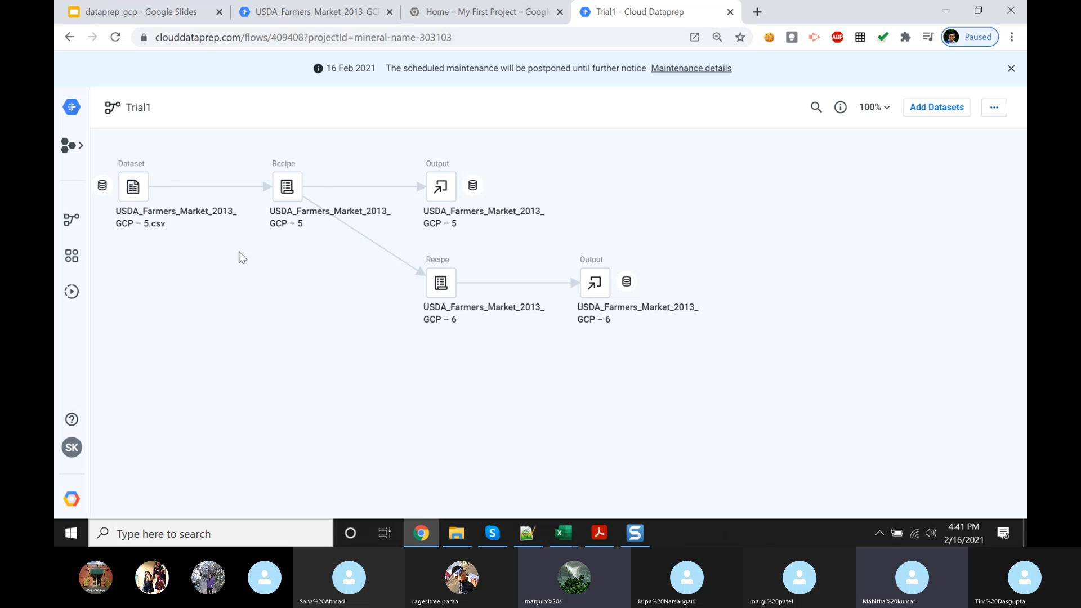
pyautogui.moveTo(288, 199)
pyautogui.click(68, 226)
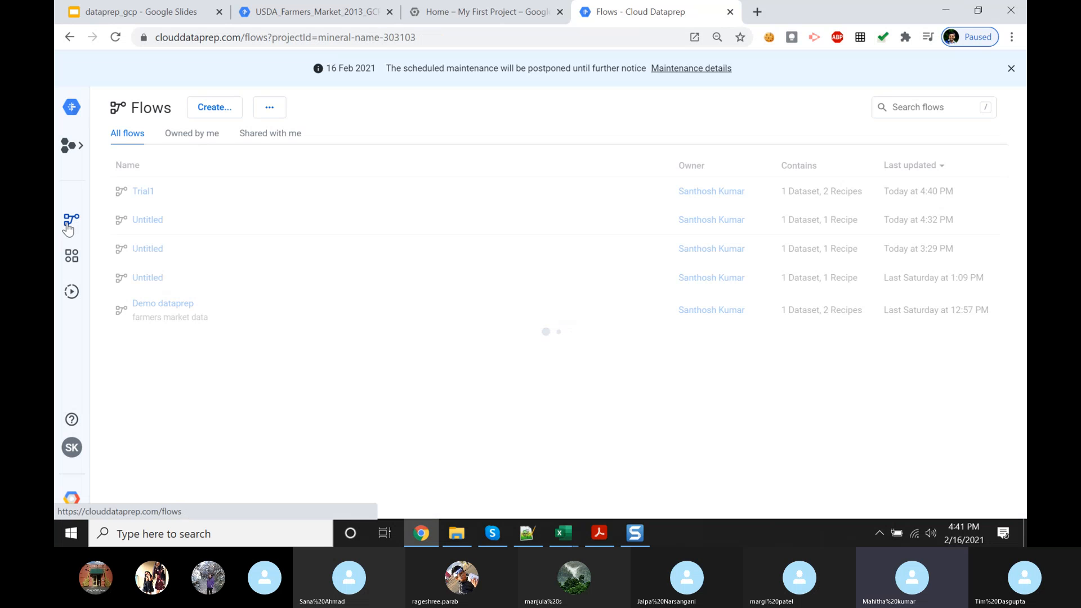
# Step: Compare the structure of the Trial1 flow with the most recent untitled flow, and return to the home page
pyautogui.click(169, 224)
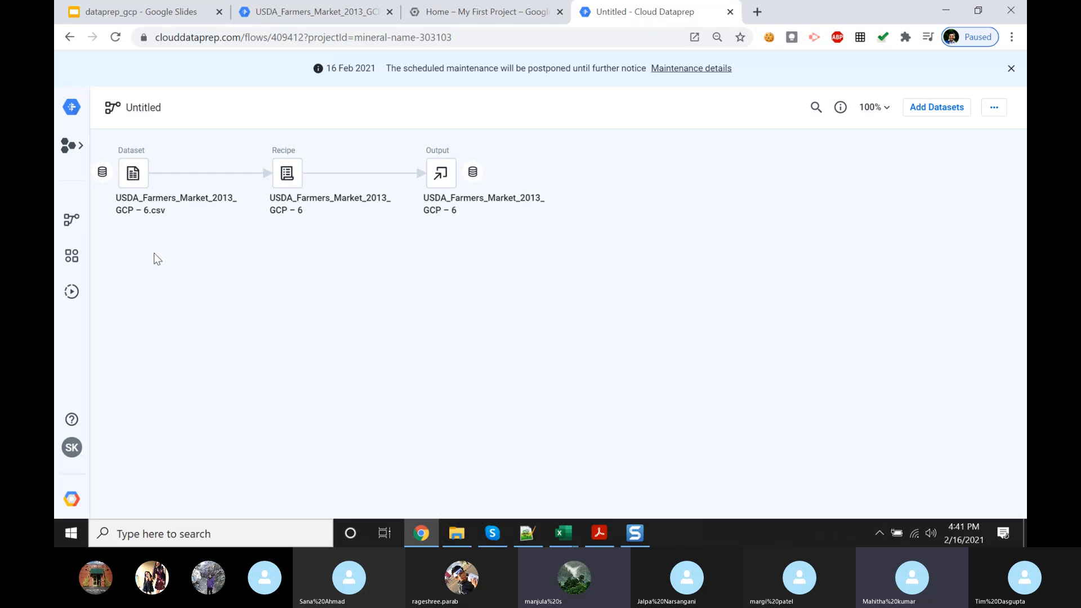
pyautogui.click(72, 222)
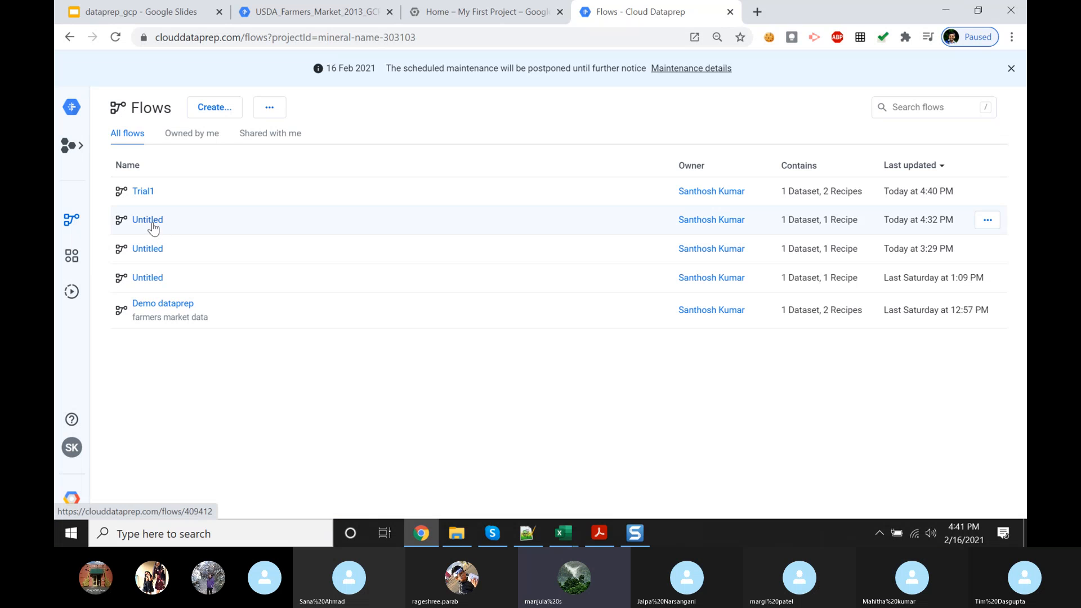
pyautogui.click(150, 193)
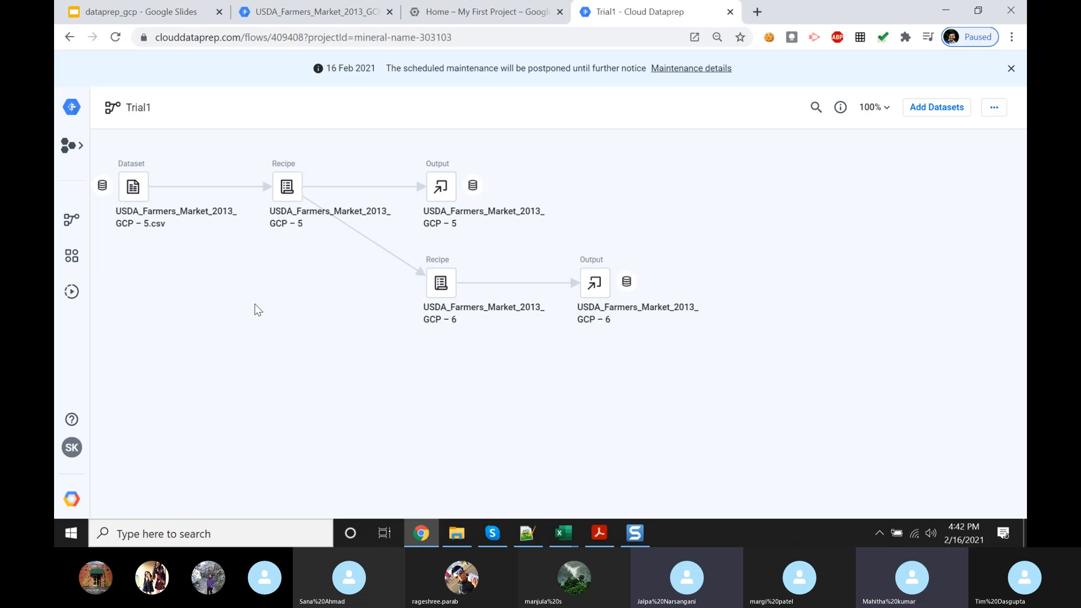
pyautogui.moveTo(289, 199)
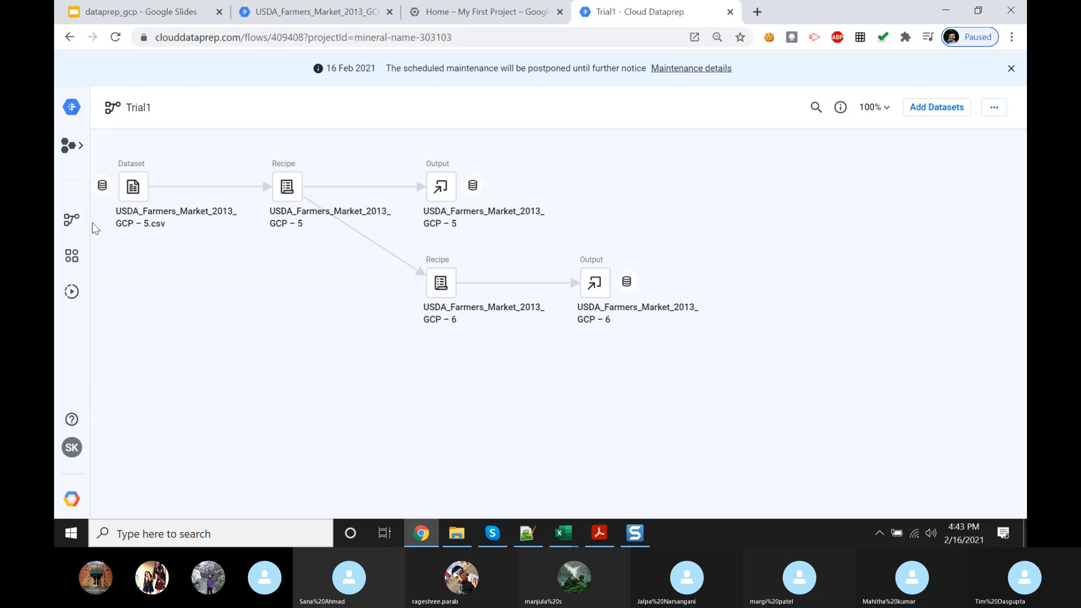
pyautogui.click(71, 219)
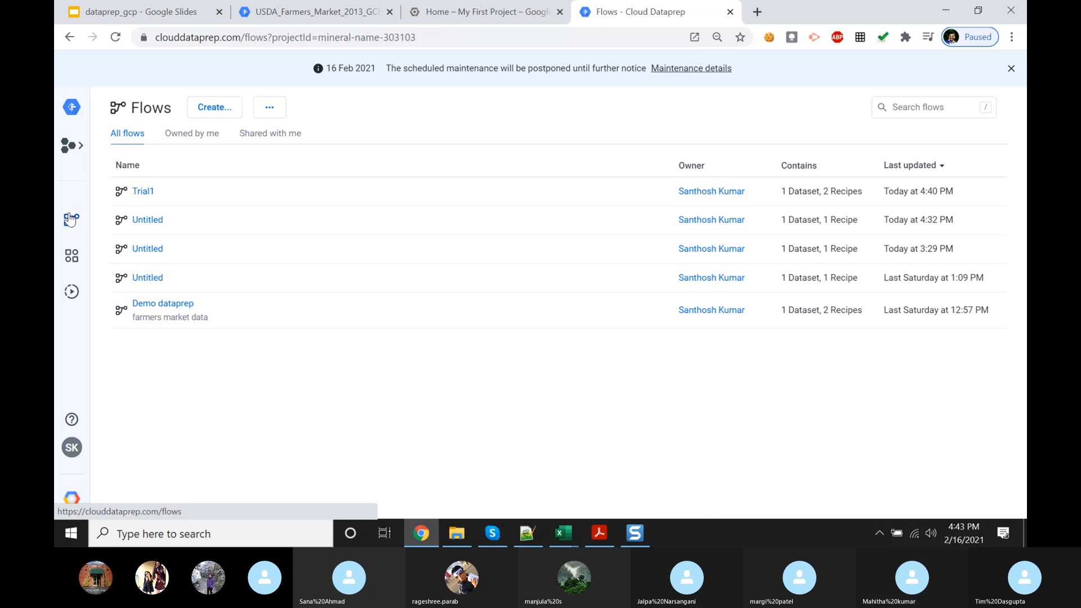
pyautogui.click(144, 223)
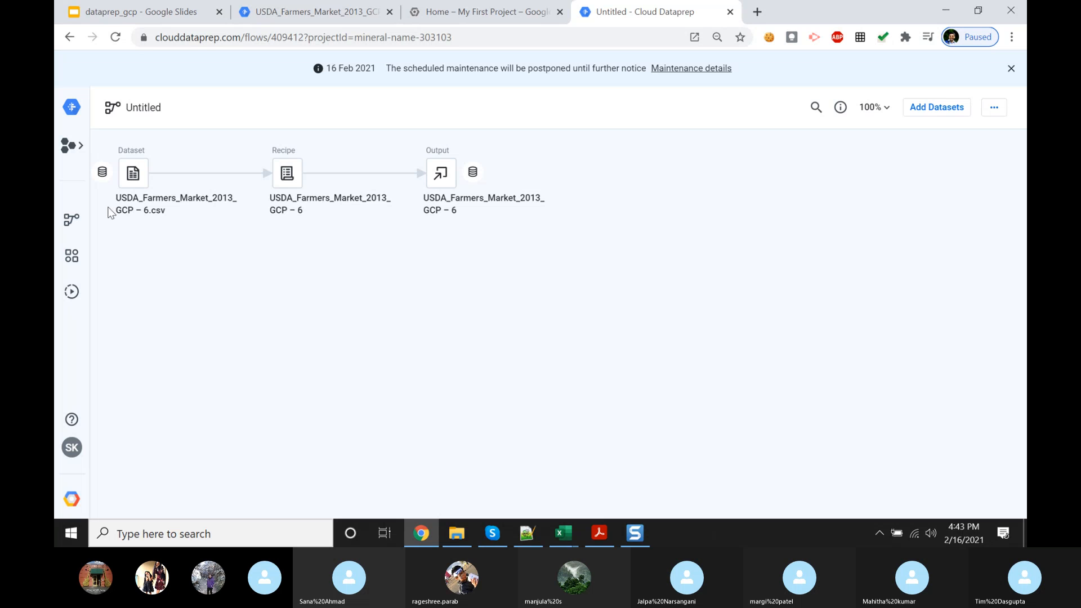
pyautogui.click(66, 148)
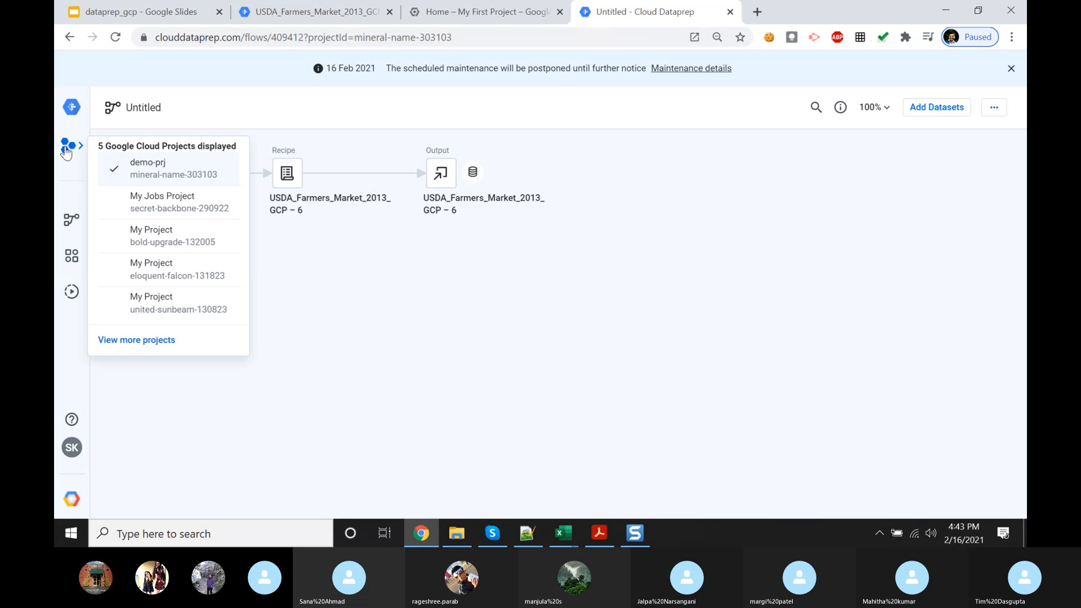
pyautogui.click(71, 108)
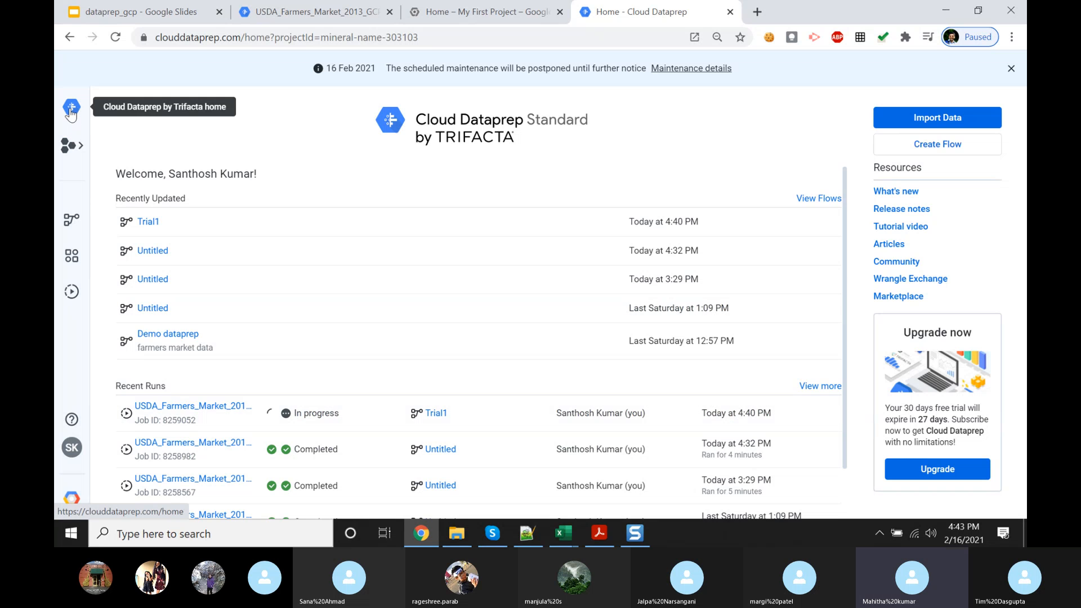
# Step: Examine the scheduling options of the most recent untitled flow and close them without saving a schedule
pyautogui.click(71, 223)
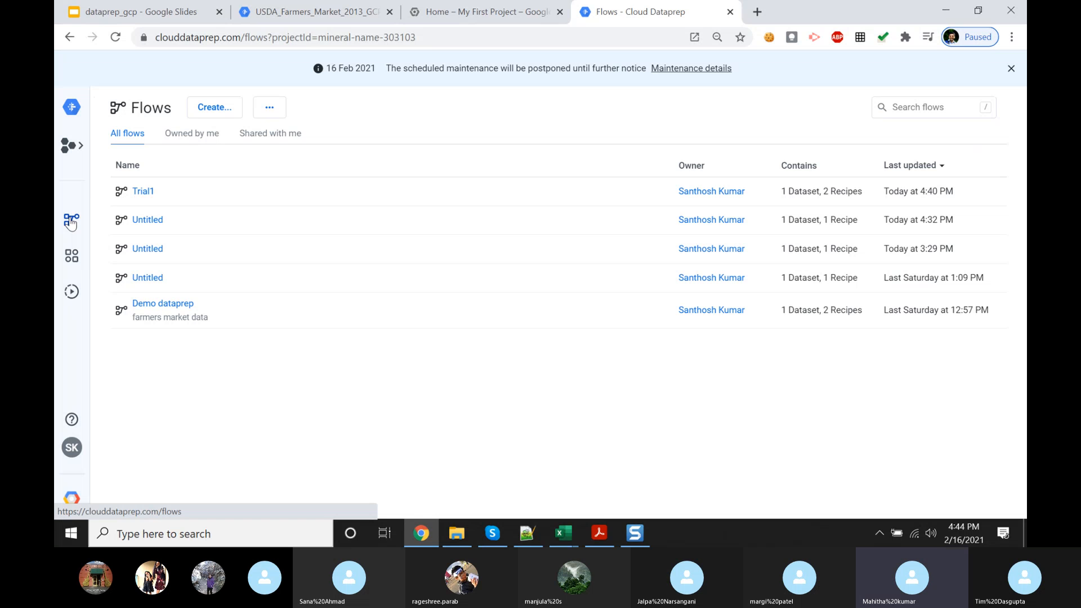
pyautogui.click(150, 220)
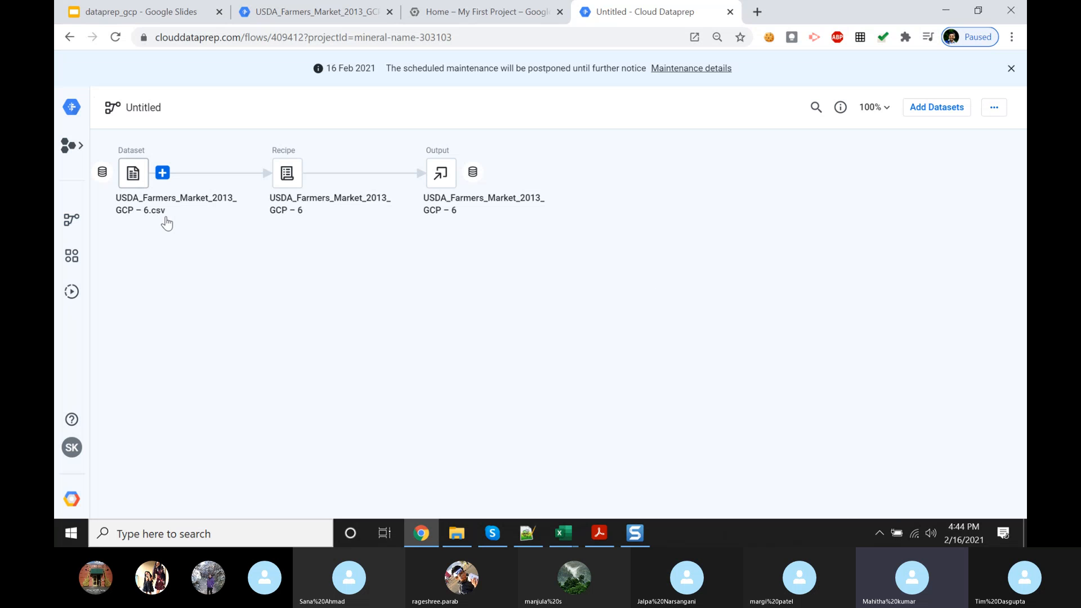
pyautogui.click(997, 110)
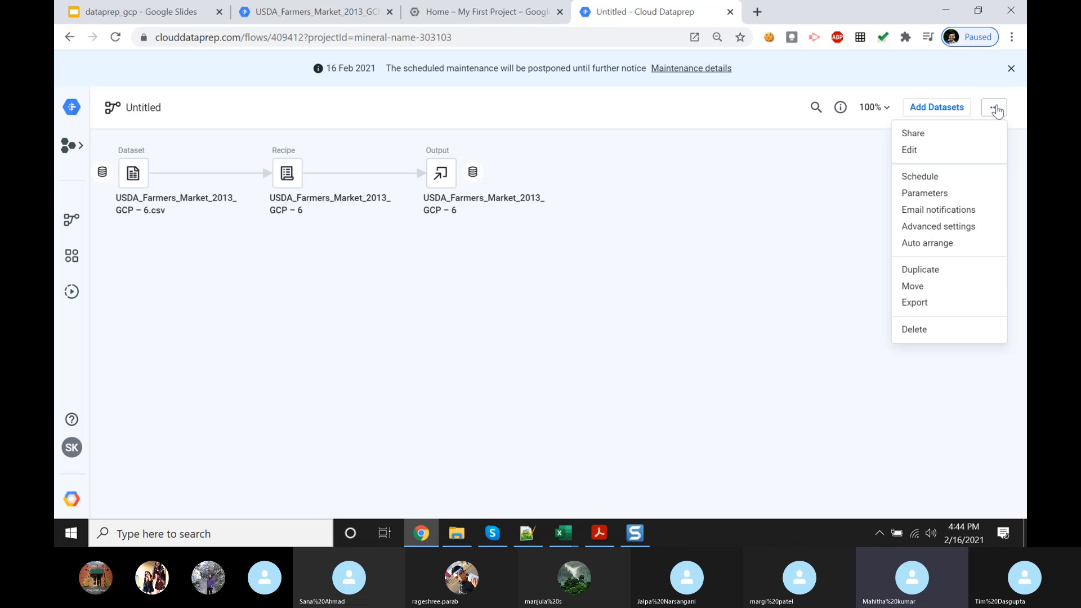
pyautogui.click(930, 181)
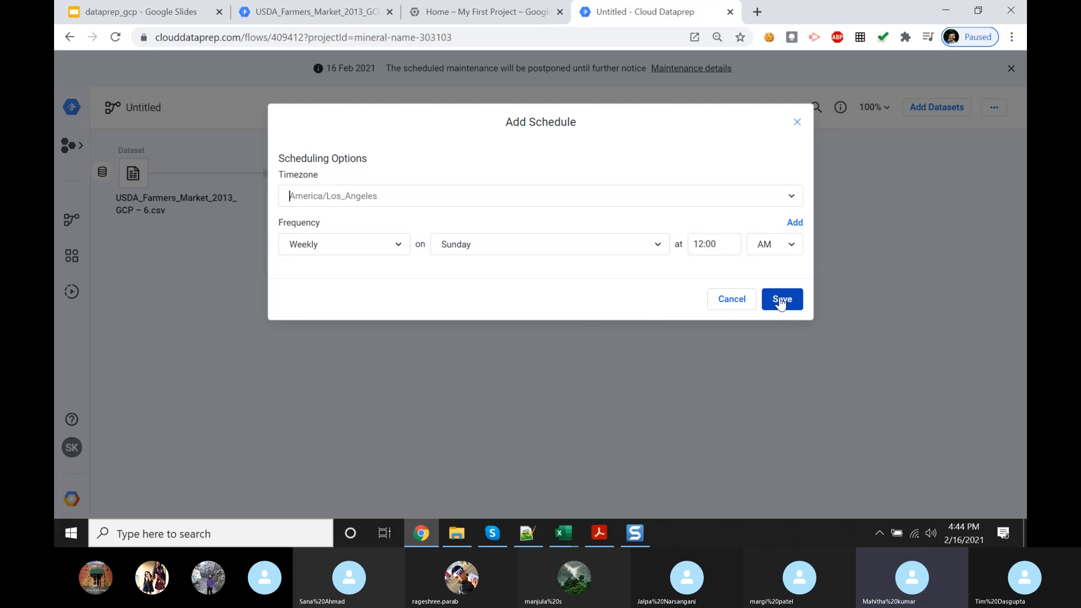
pyautogui.click(736, 306)
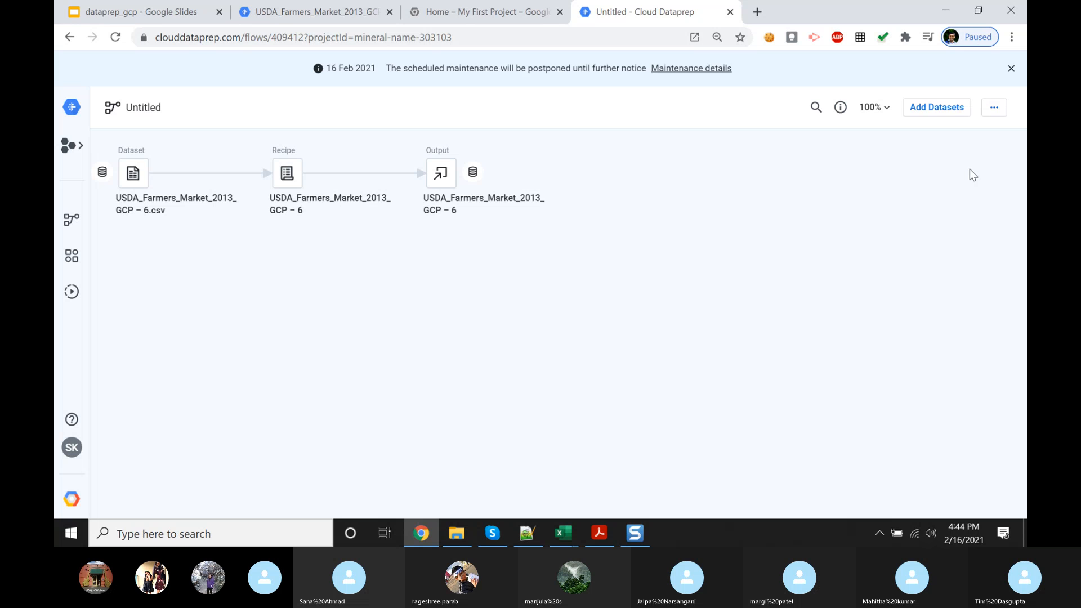
pyautogui.click(993, 108)
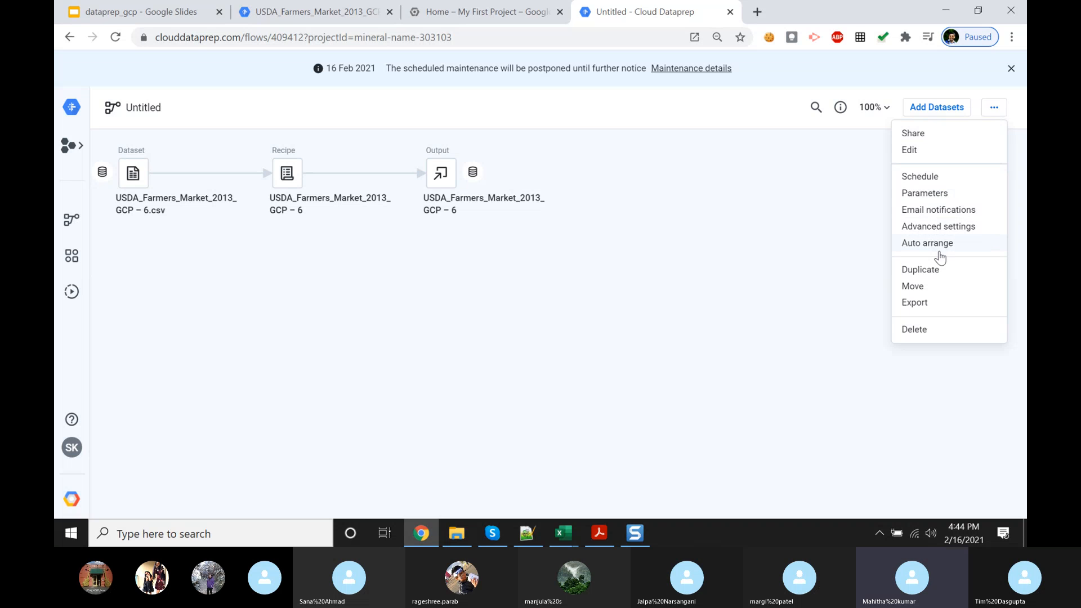
pyautogui.click(846, 330)
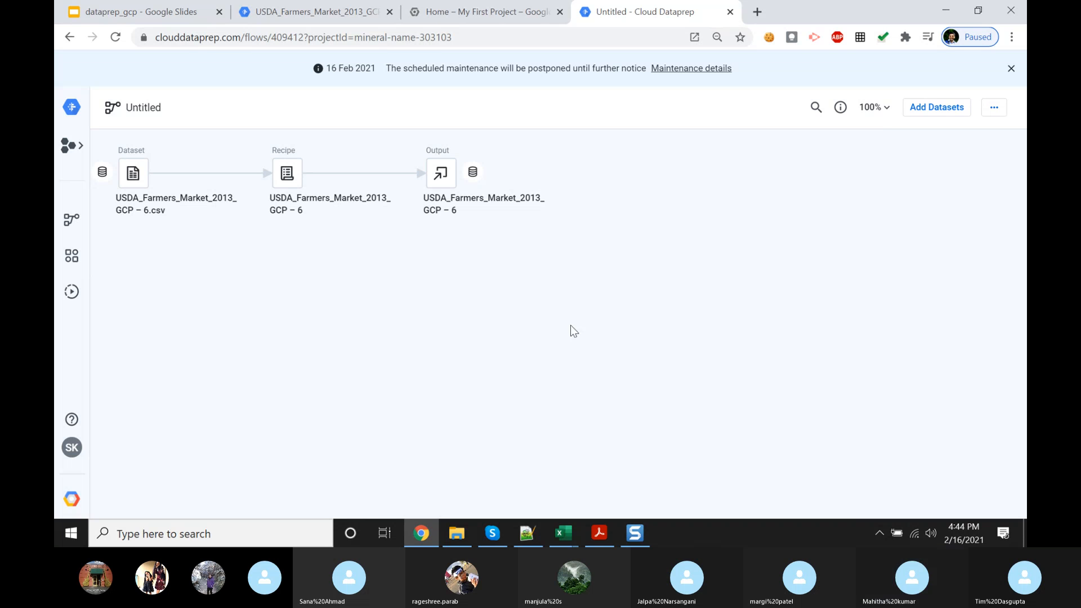
pyautogui.click(78, 151)
pyautogui.click(78, 151)
pyautogui.click(78, 151)
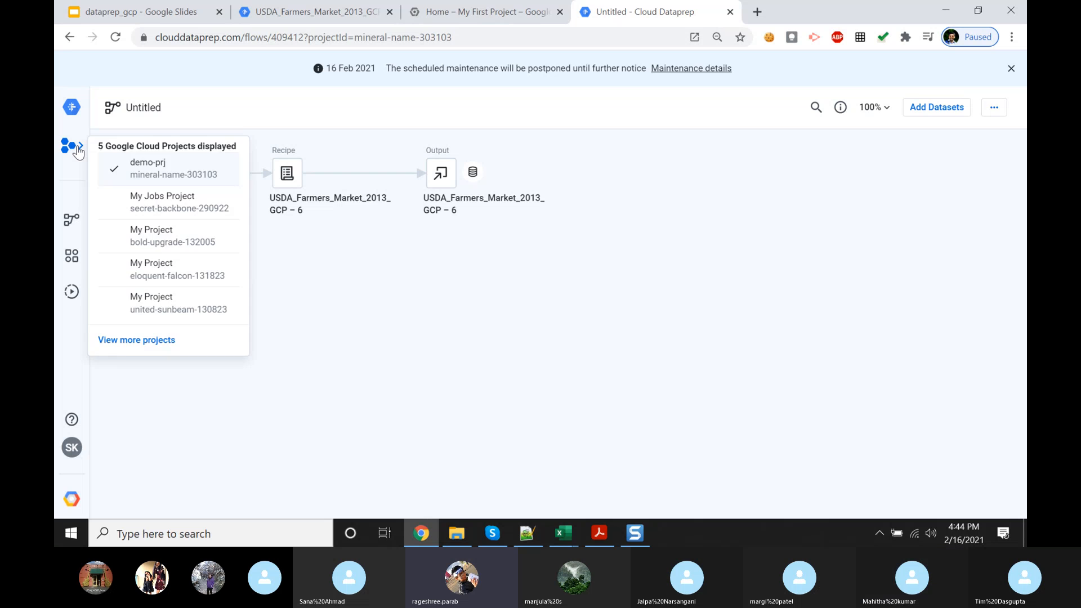
pyautogui.click(499, 349)
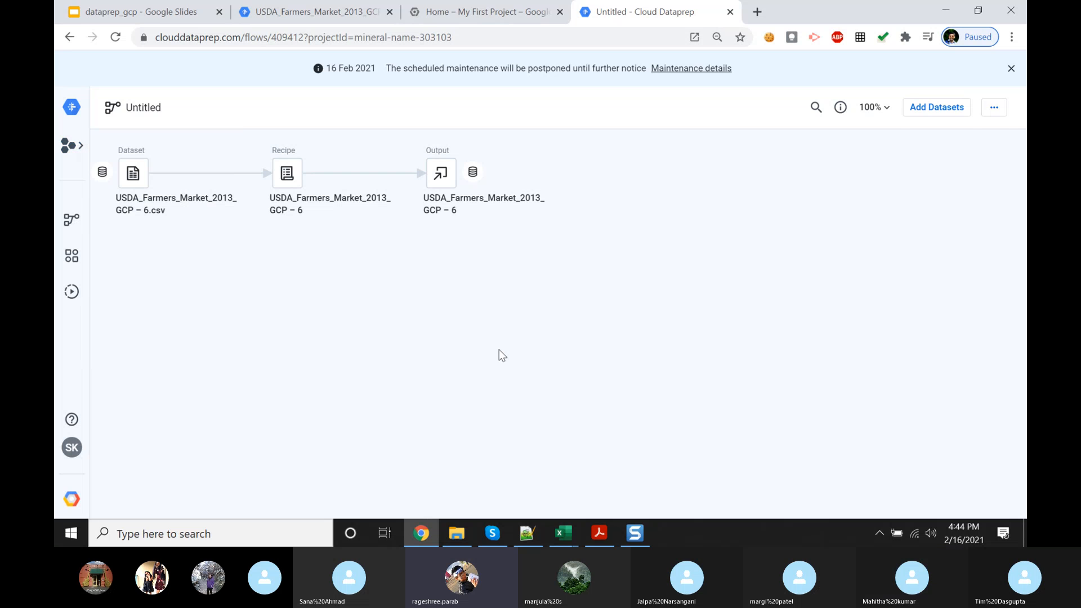
# Step: Review the timezone, frequency and time settings for scheduling the untitled flow, and cancel without adding a schedule
pyautogui.click(995, 111)
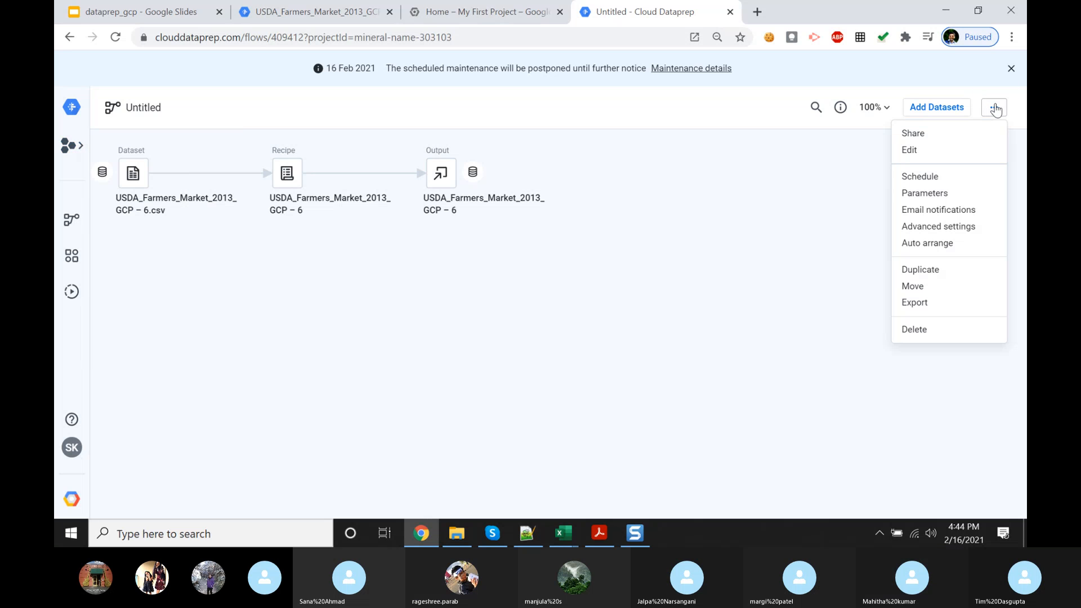
pyautogui.click(936, 178)
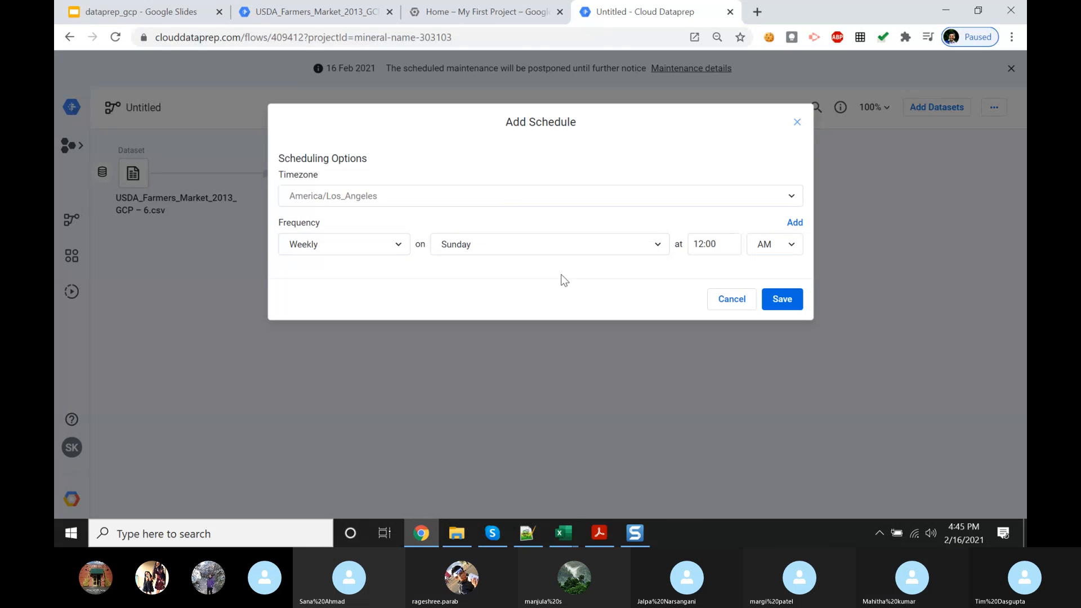
pyautogui.click(732, 300)
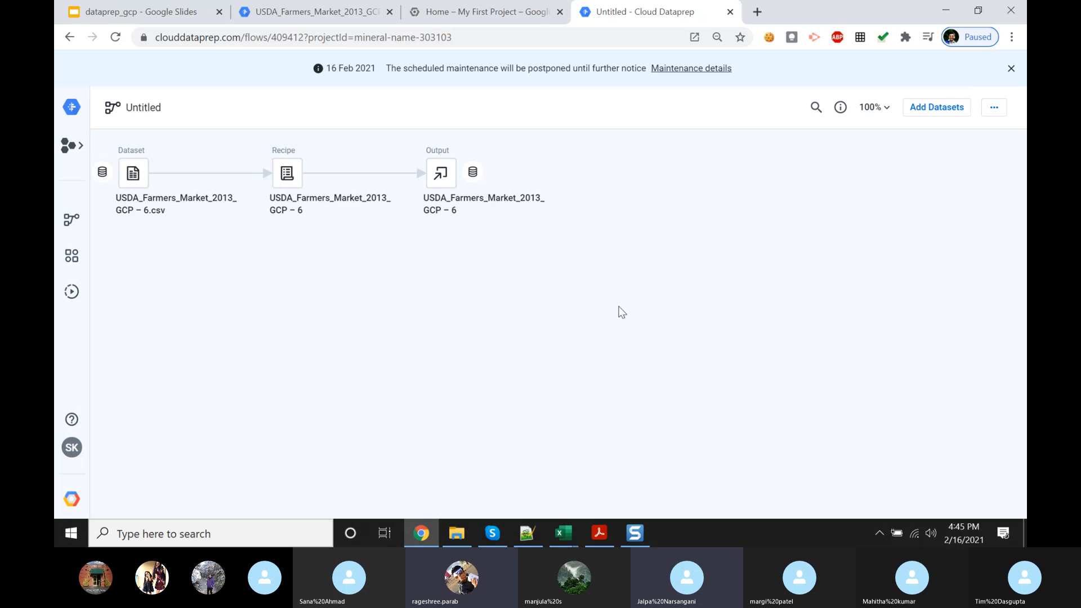
# Step: Open the latest Trial1 job from the flow jobs and examine its results profile by column
pyautogui.click(71, 222)
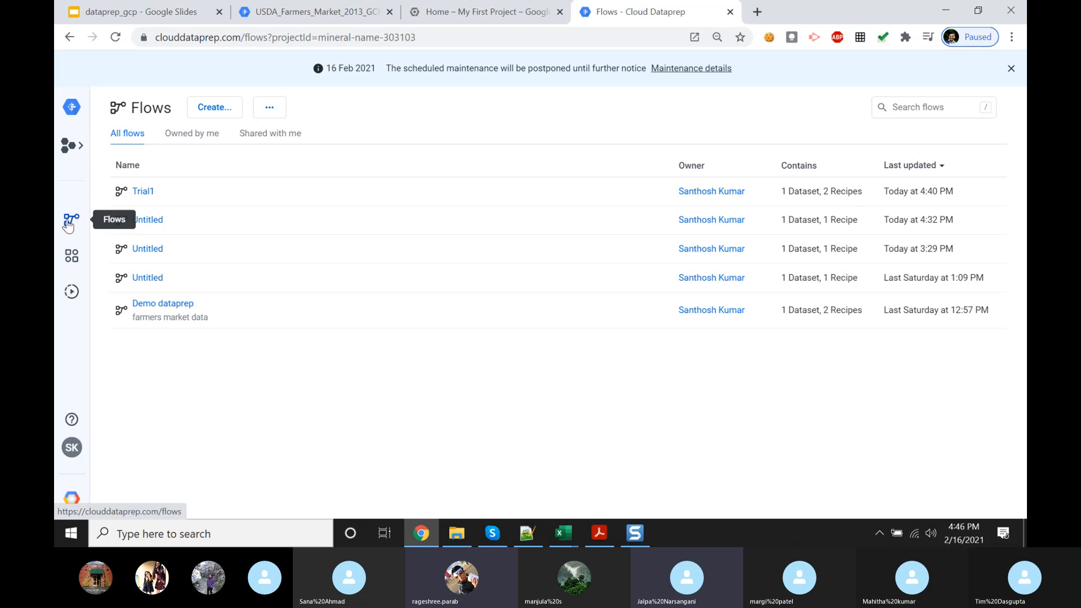
pyautogui.click(70, 147)
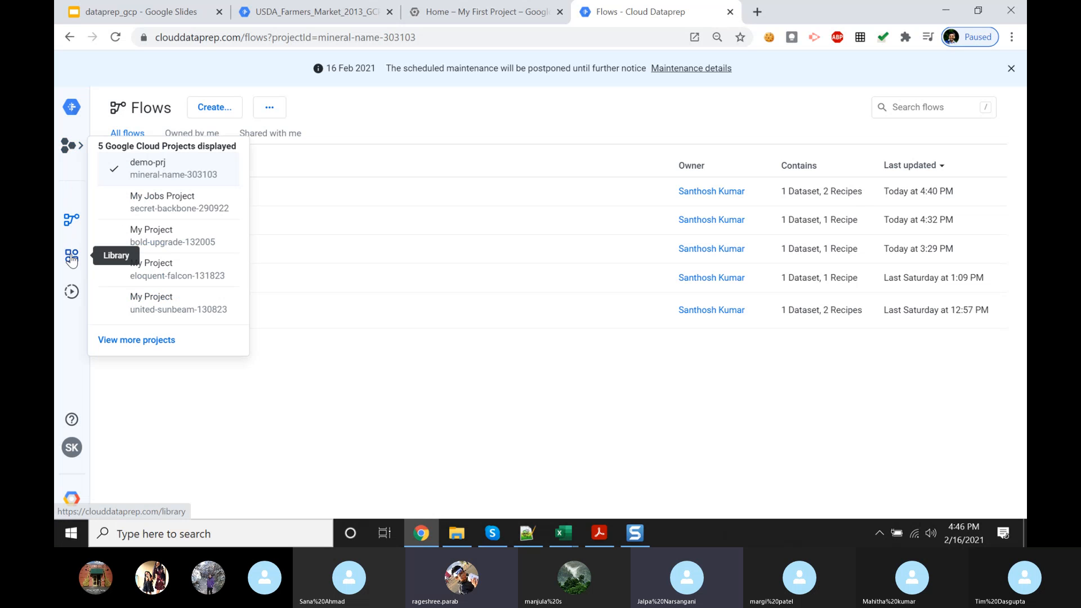
pyautogui.click(73, 293)
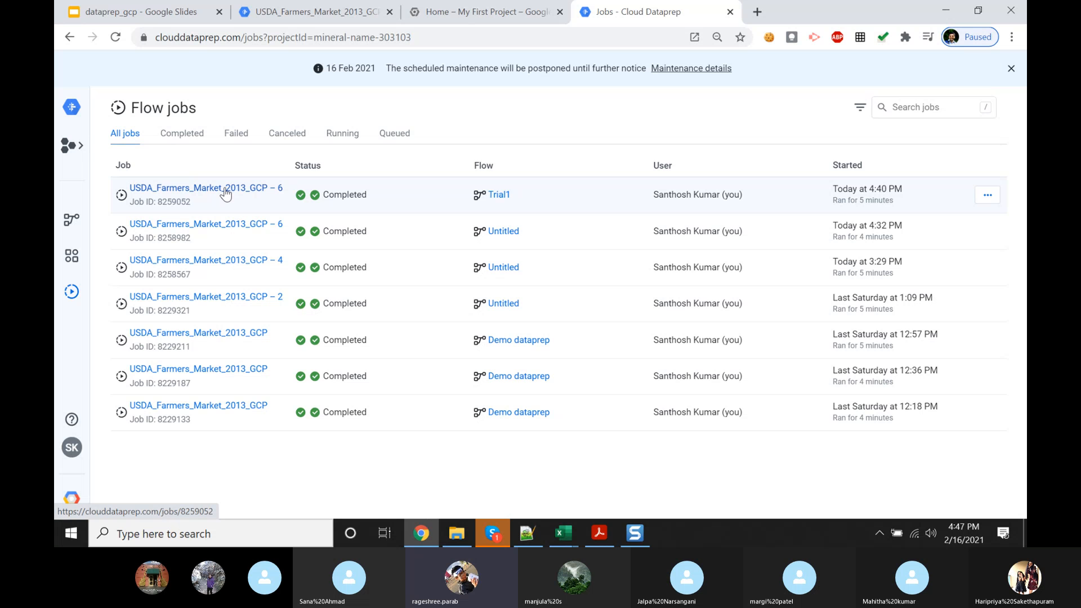
pyautogui.click(226, 191)
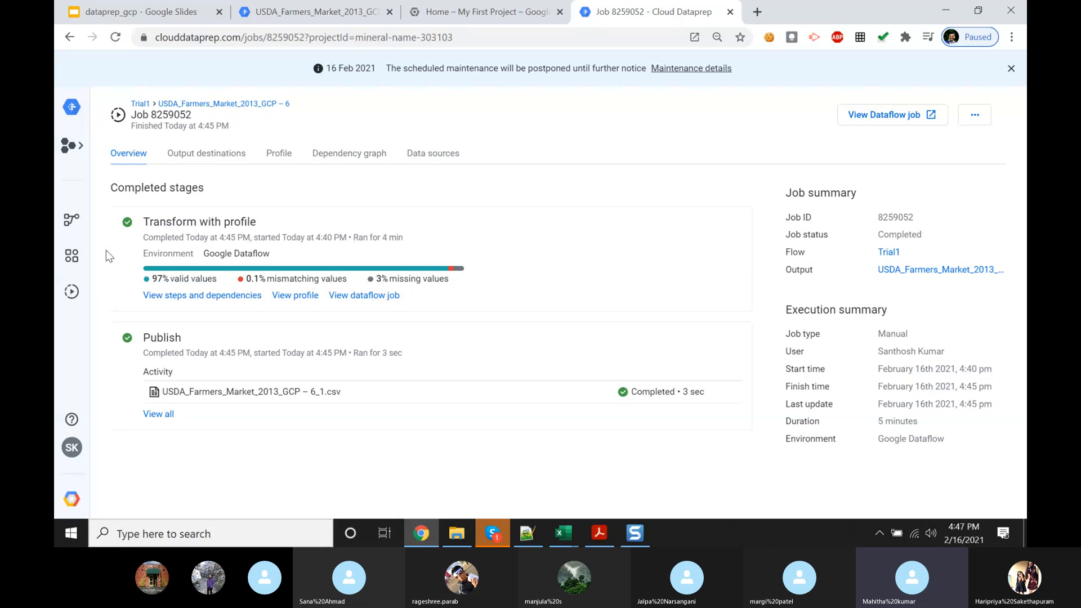
pyautogui.click(284, 155)
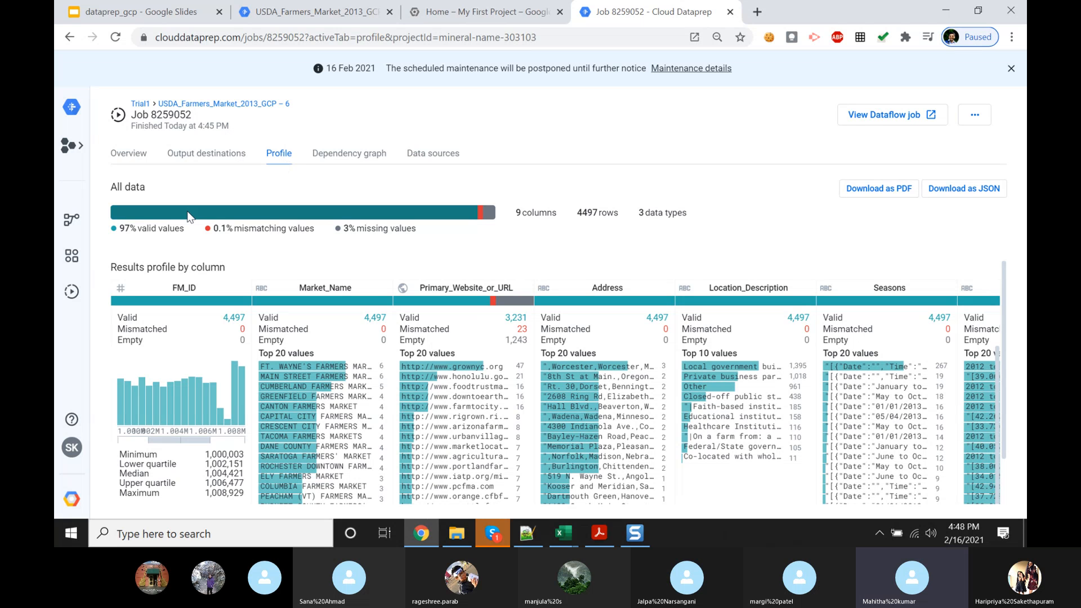
# Step: Reopen the latest Trial1 job from the home page's recent runs and compare its overview with its data profile
pyautogui.click(71, 107)
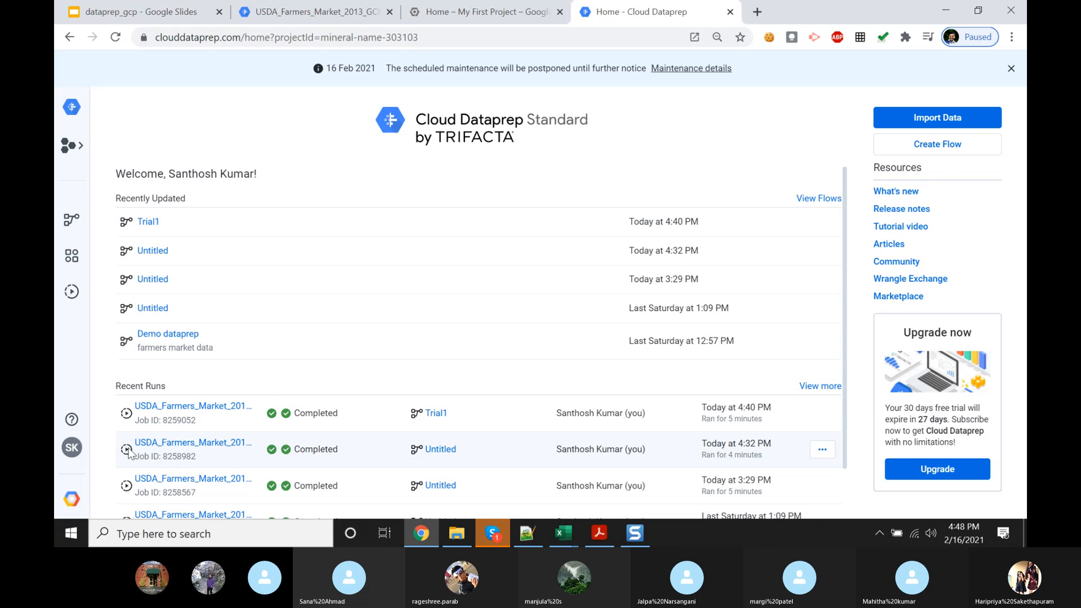
pyautogui.click(140, 416)
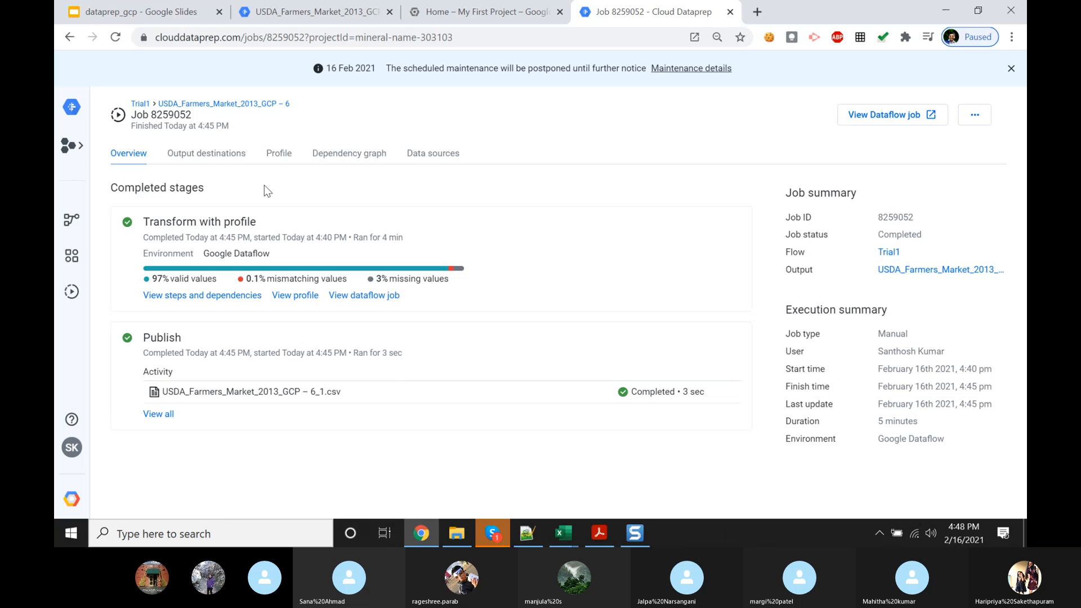
pyautogui.click(280, 153)
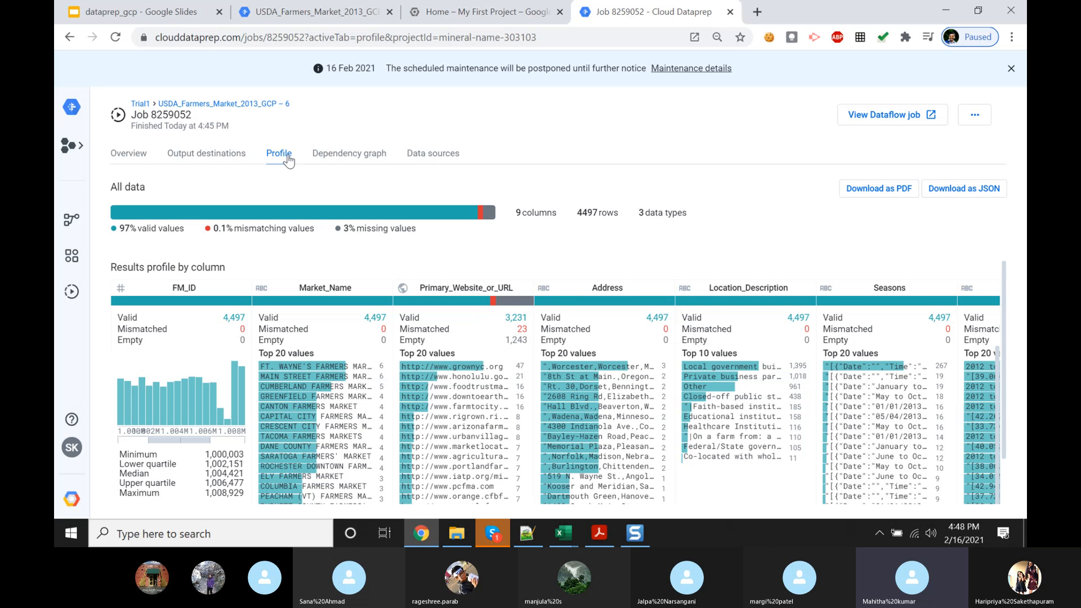
pyautogui.click(129, 155)
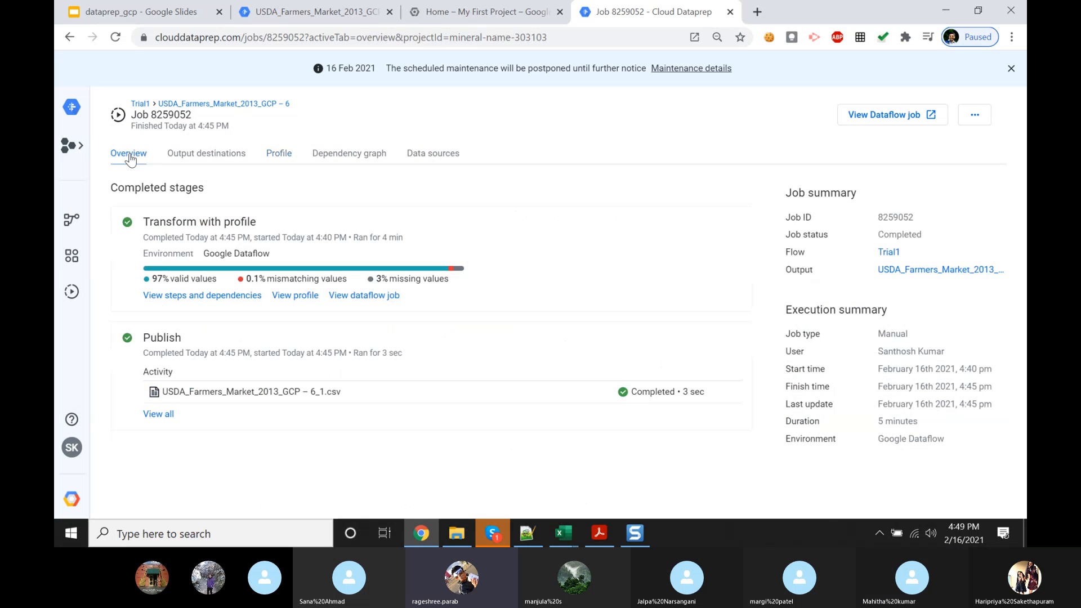
pyautogui.click(280, 153)
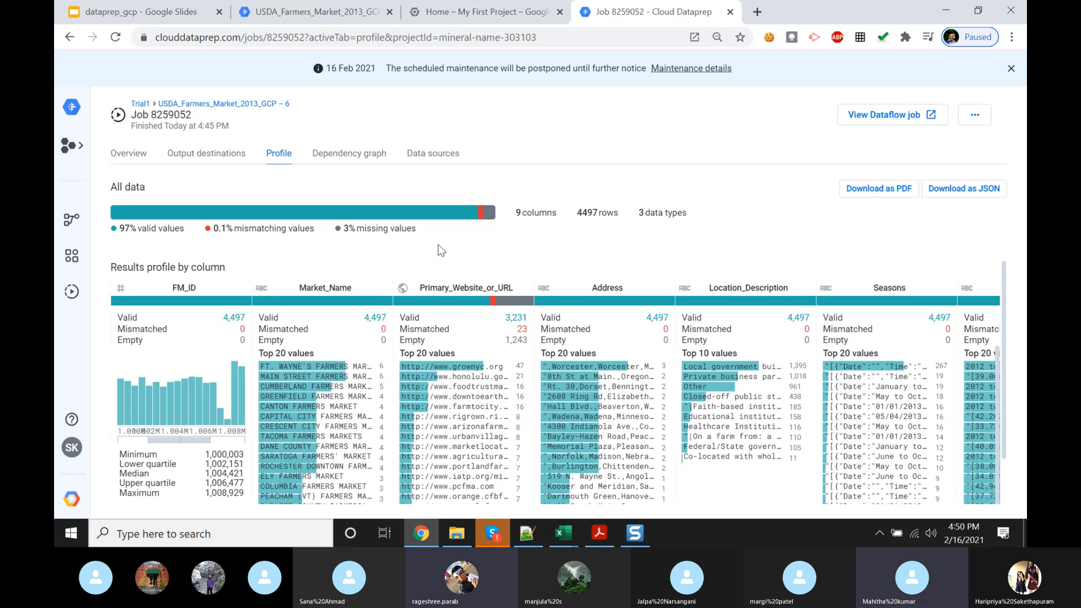
pyautogui.click(134, 155)
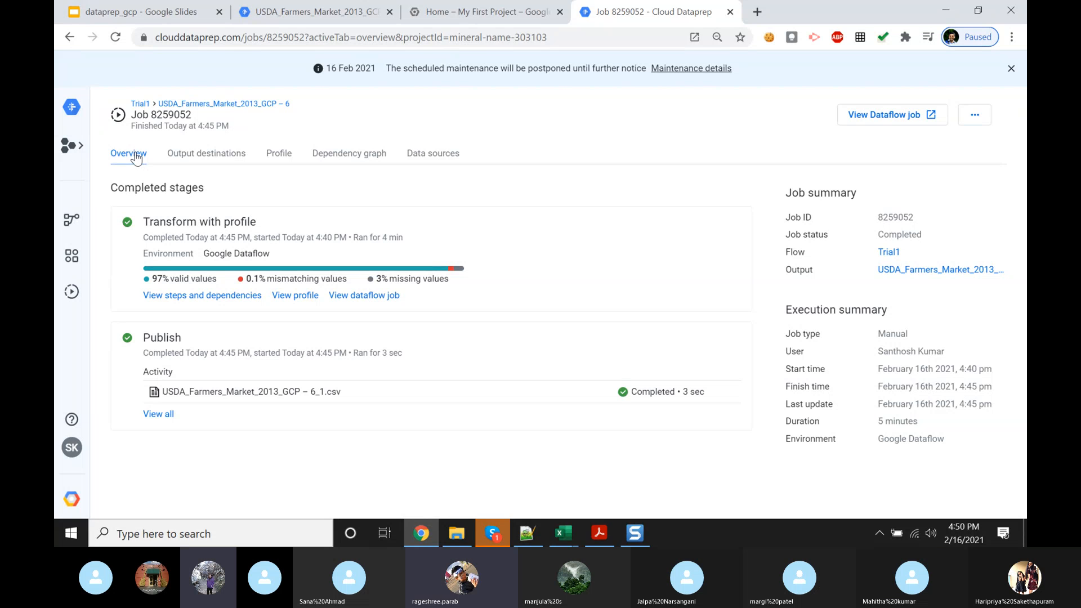
pyautogui.click(275, 159)
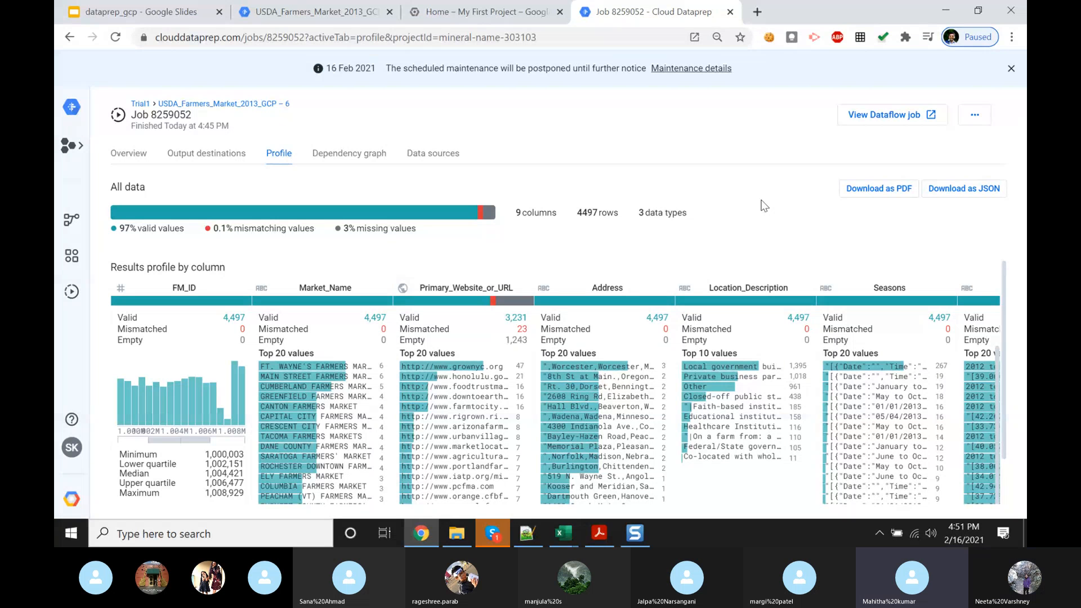
pyautogui.click(133, 155)
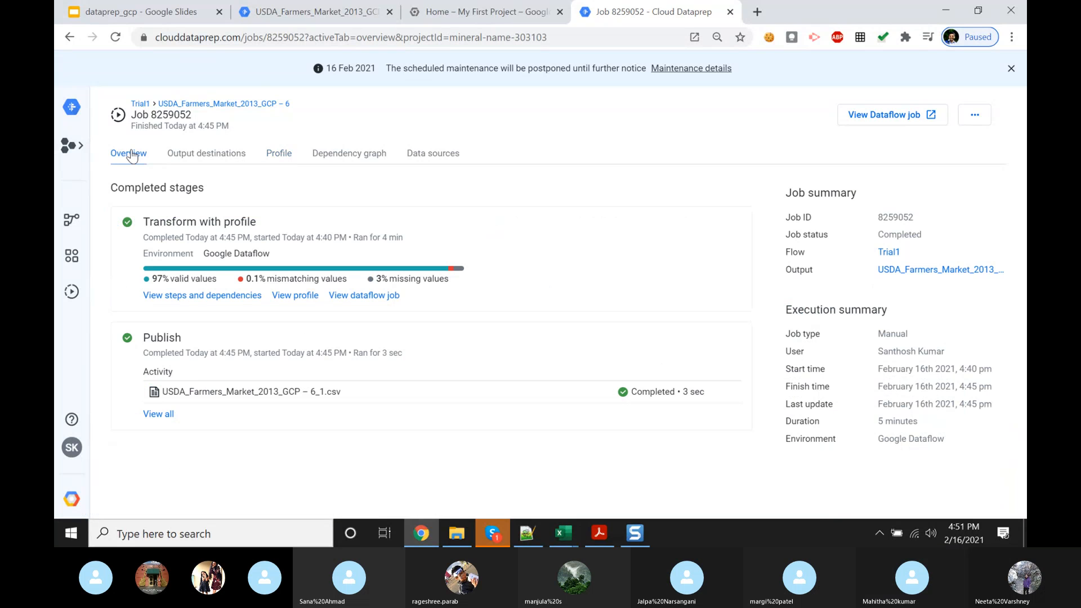
# Step: Return to the home page and display the list of available Google Cloud projects
pyautogui.click(71, 108)
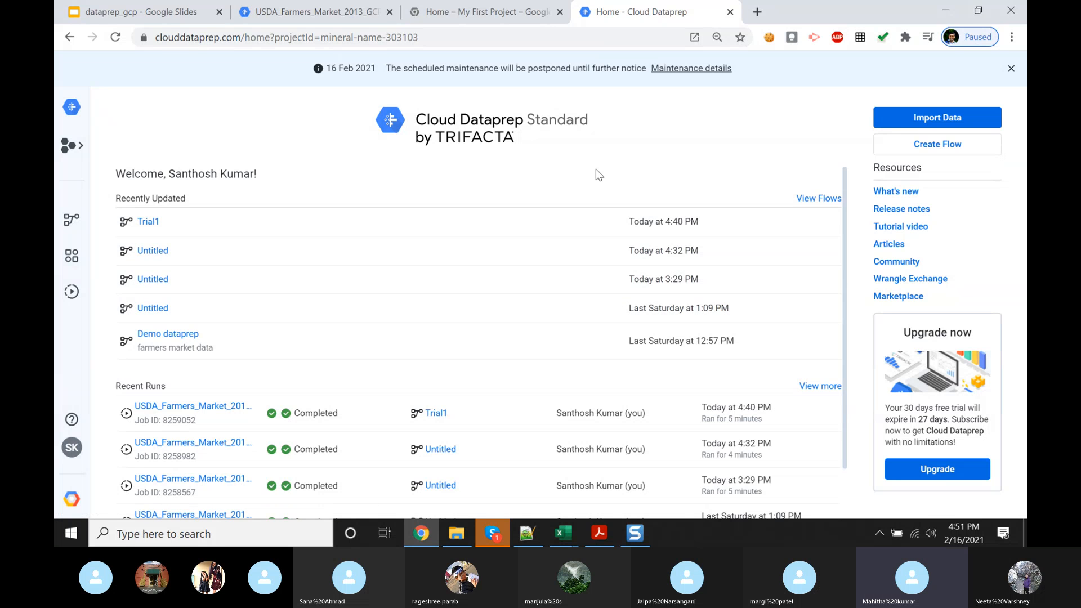
pyautogui.click(80, 149)
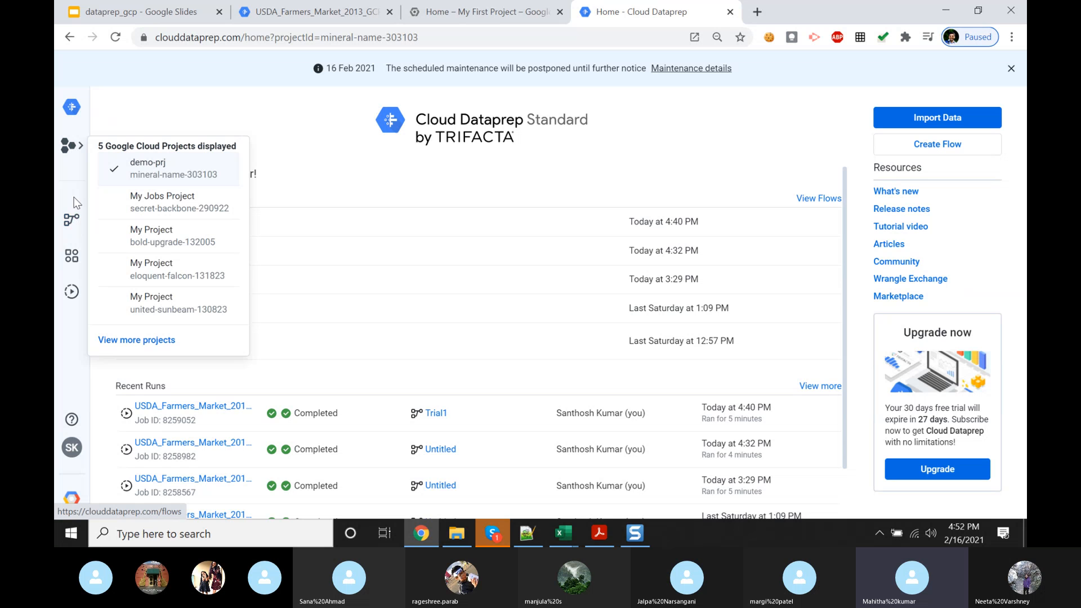
# Step: Open the latest Trial1 job from the flow jobs and view all of its published output destinations
pyautogui.click(72, 222)
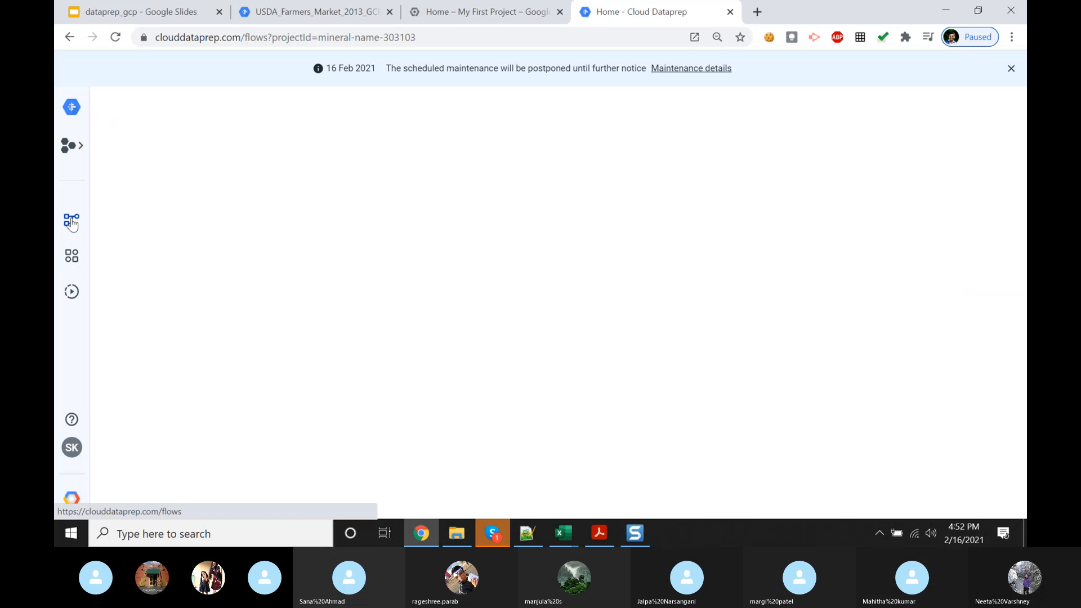
pyautogui.click(70, 292)
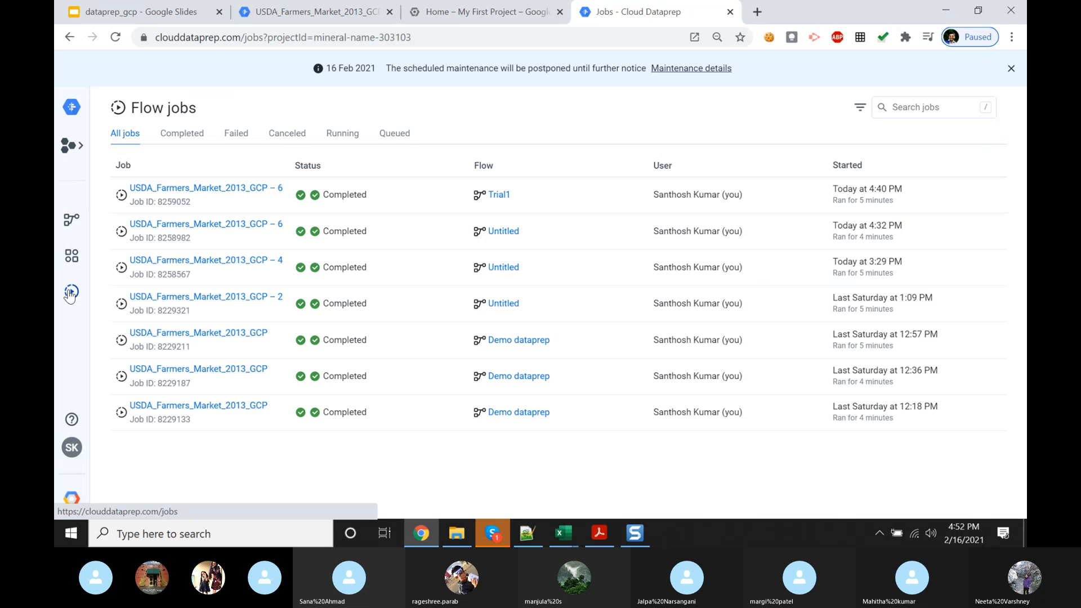
pyautogui.click(134, 189)
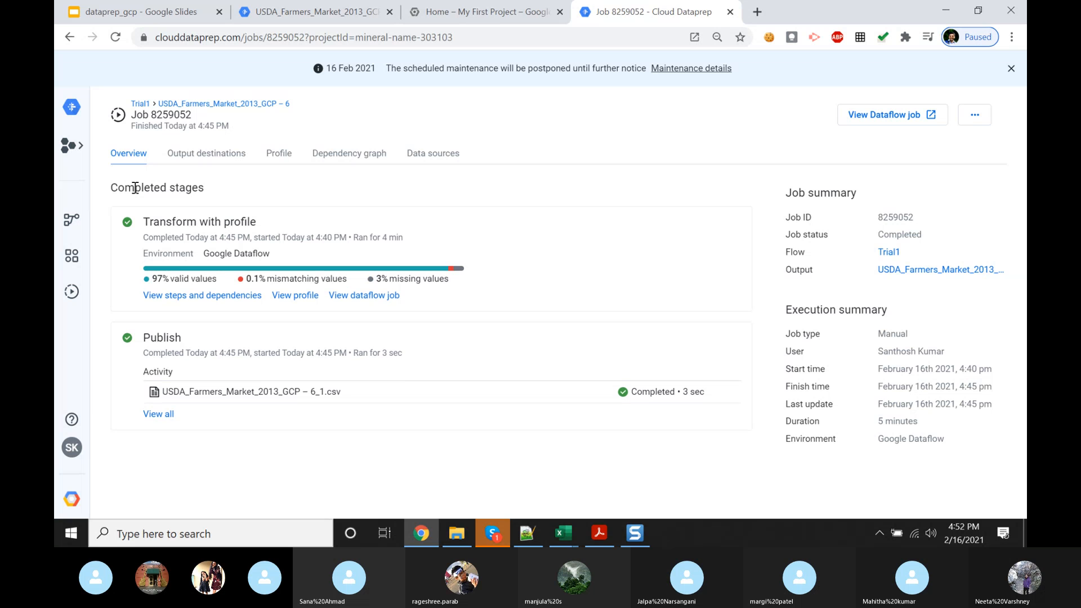
pyautogui.click(162, 415)
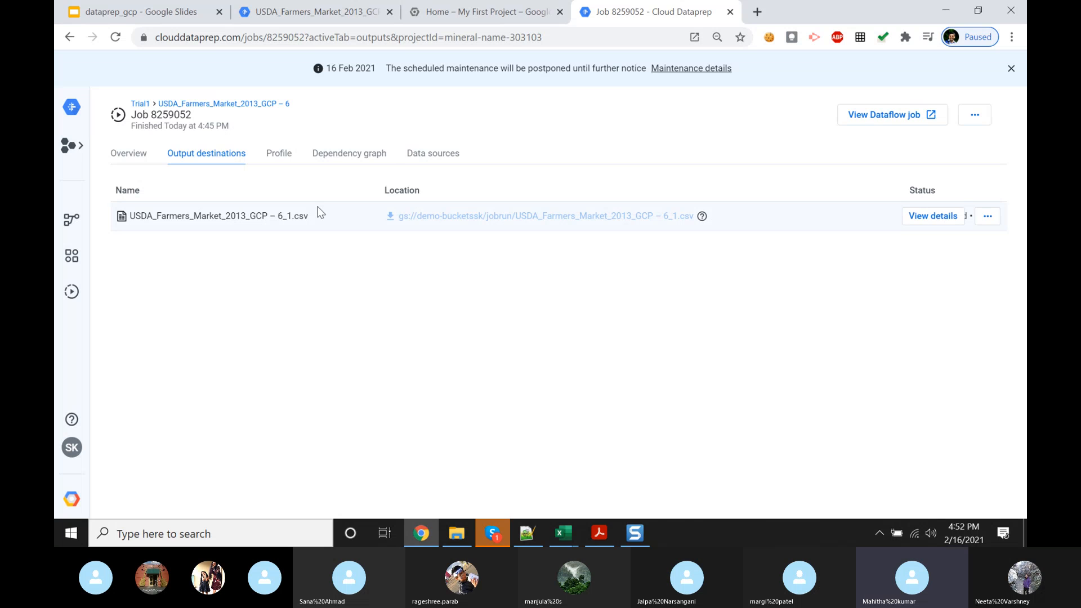
# Step: Switch to the dataprep_gcp presentation in Google Slides, present it from the Demonstration slide and advance to the sample question slide
pyautogui.click(163, 11)
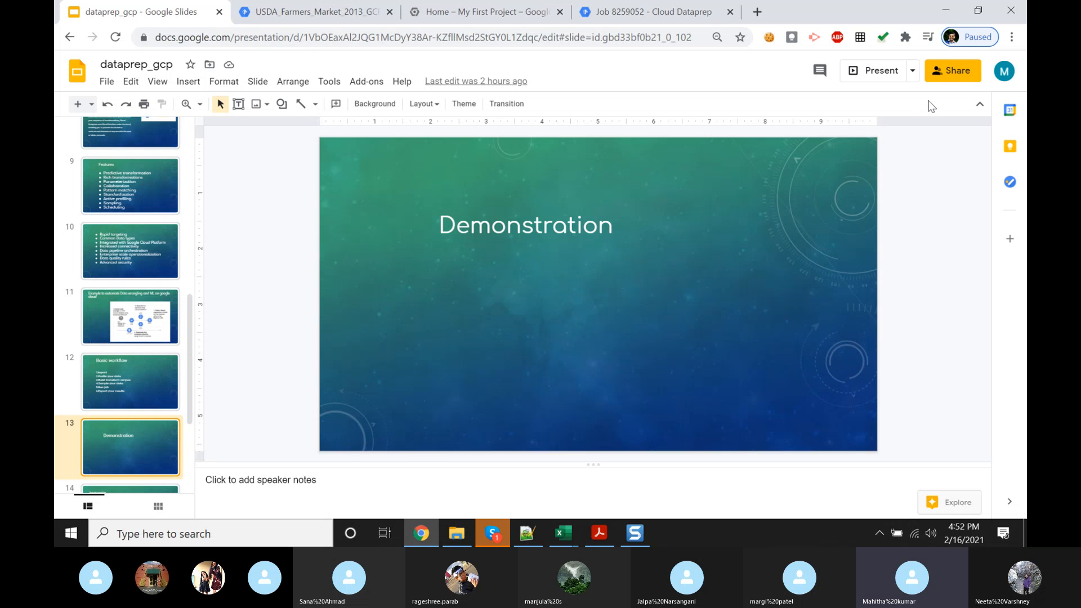
pyautogui.click(874, 75)
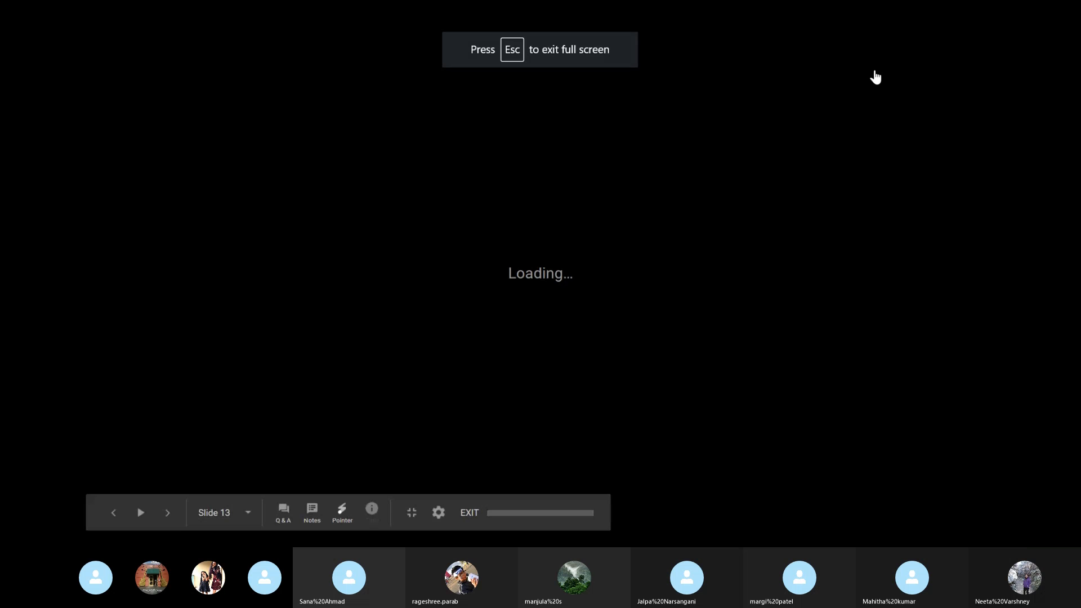
pyautogui.press('Right')
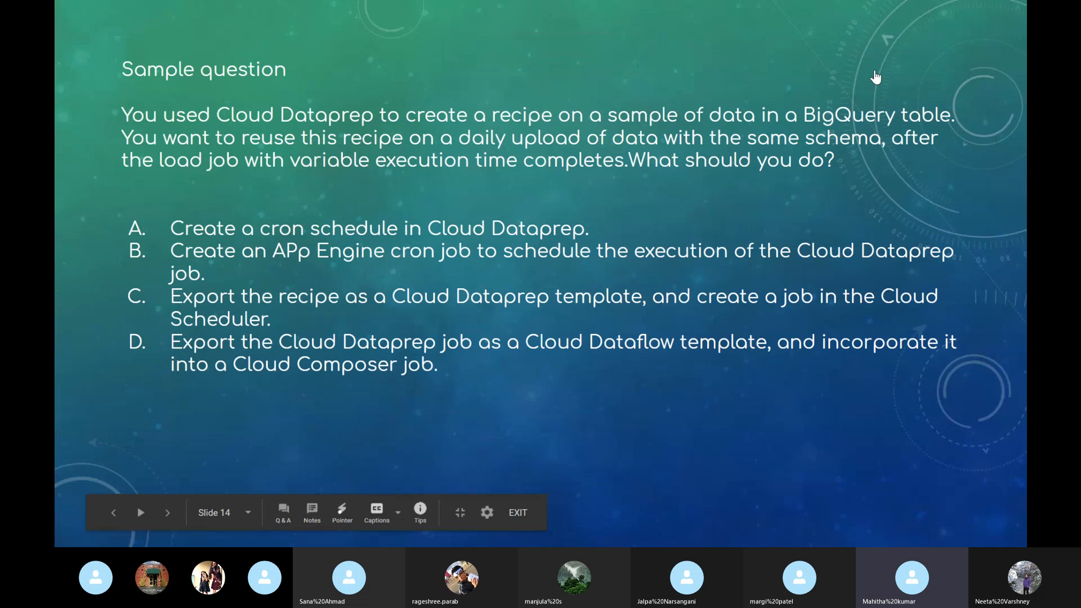